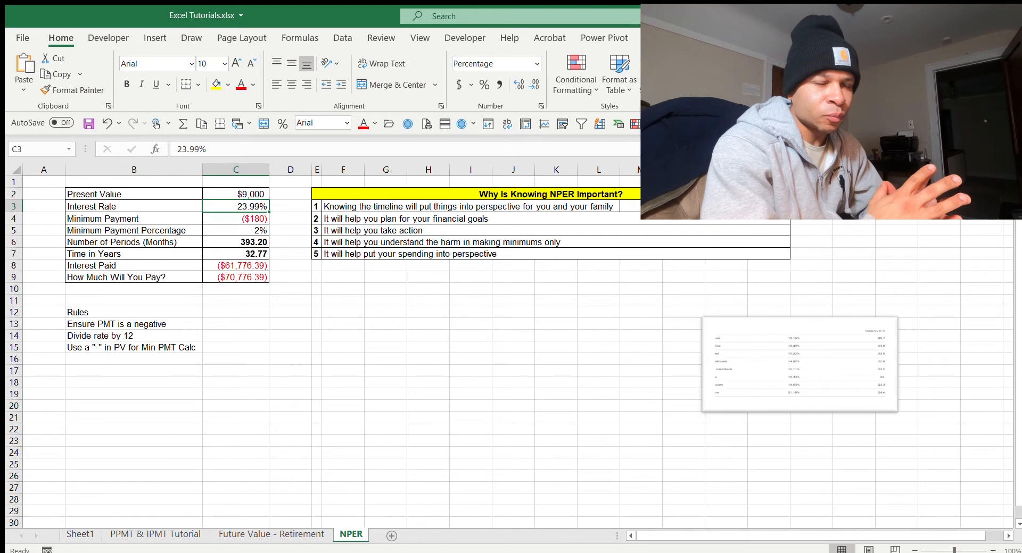
# Step: Narrow column D and clear all the values in C2:C9 of the NPER sheet
pyautogui.click(253, 193)
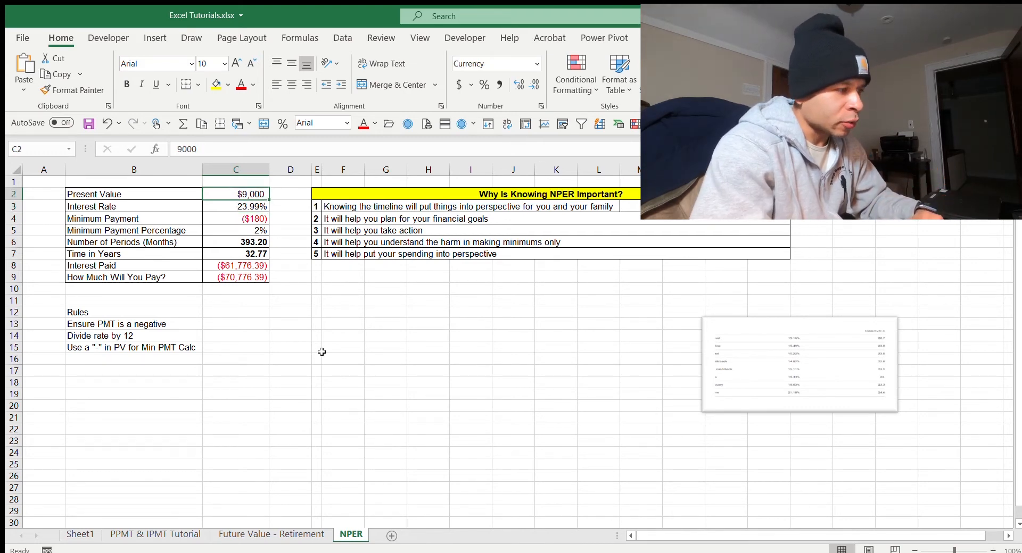
pyautogui.moveTo(312, 169); pyautogui.dragTo(284, 170)
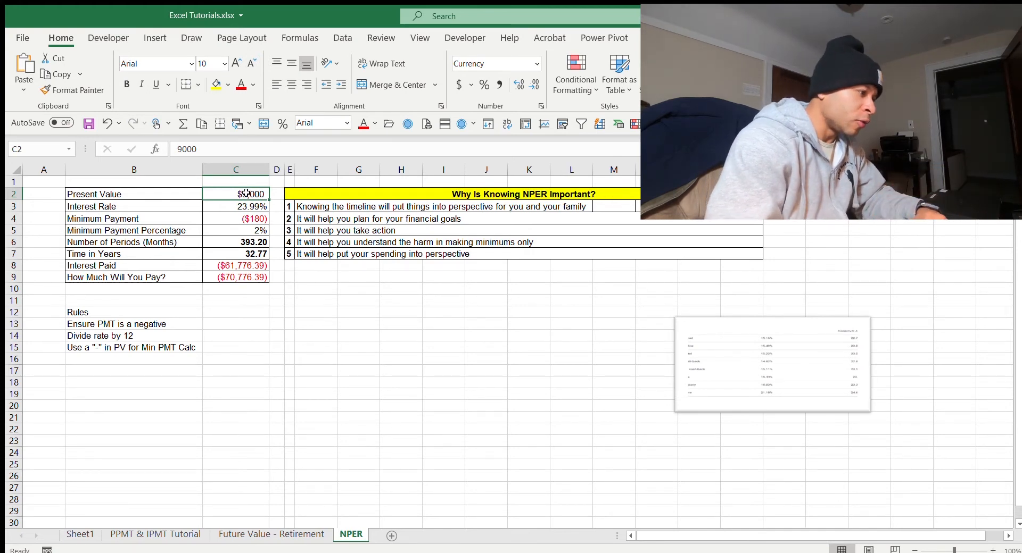
pyautogui.moveTo(245, 194); pyautogui.dragTo(252, 276)
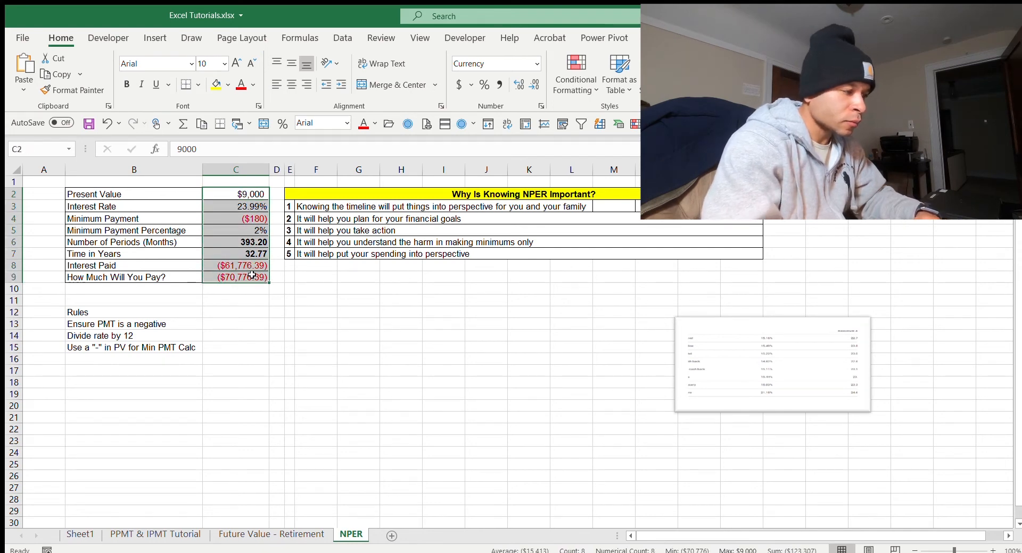
pyautogui.press('Delete')
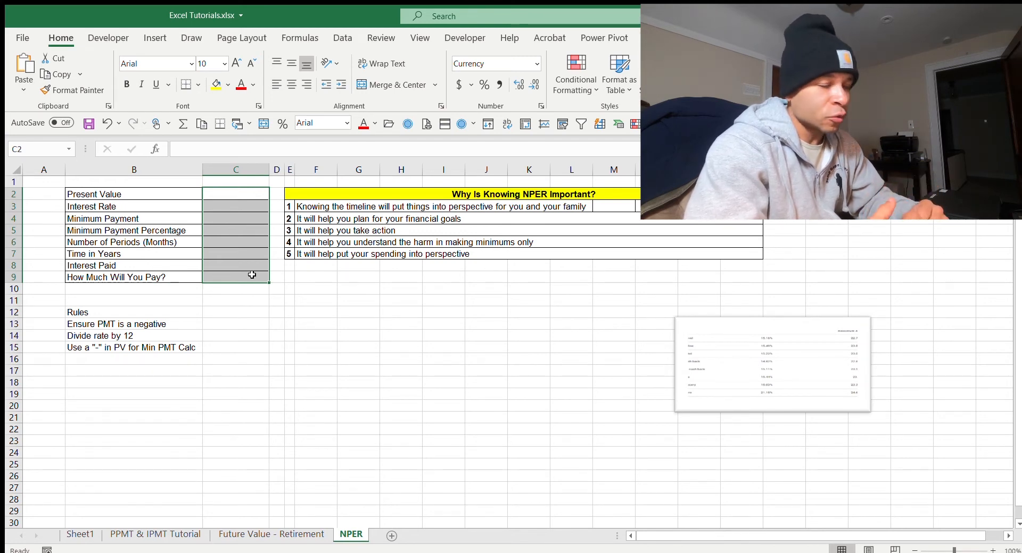
# Step: Review the five listed reasons why knowing NPER is important
pyautogui.press('Down')
pyautogui.press('Right')
pyautogui.press('Right')
pyautogui.press('Right')
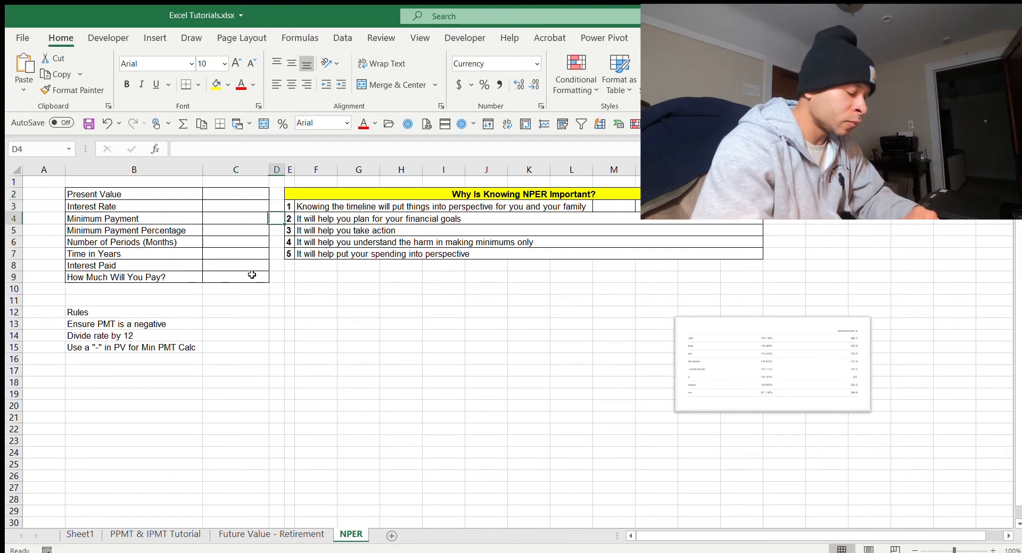
pyautogui.press('Up')
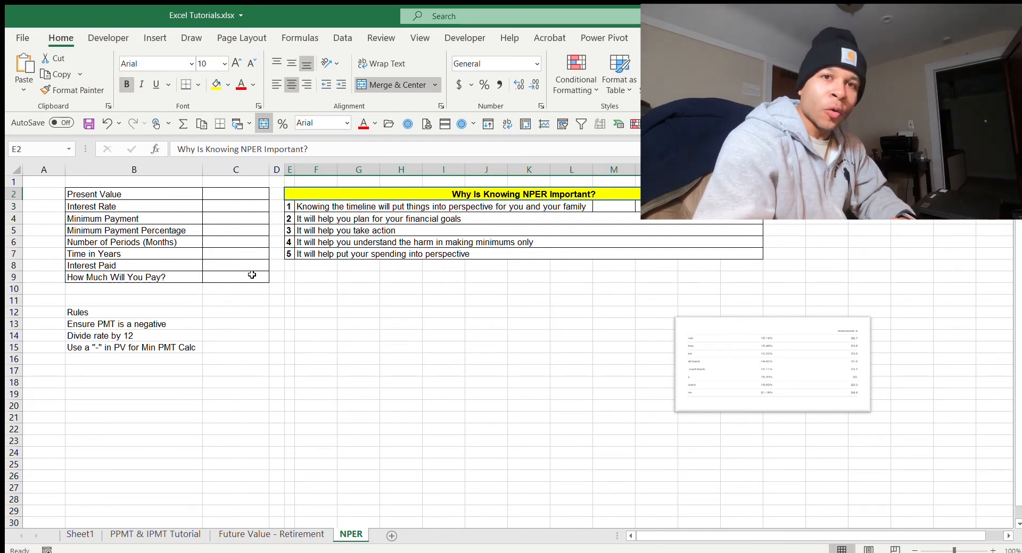
pyautogui.press('Down')
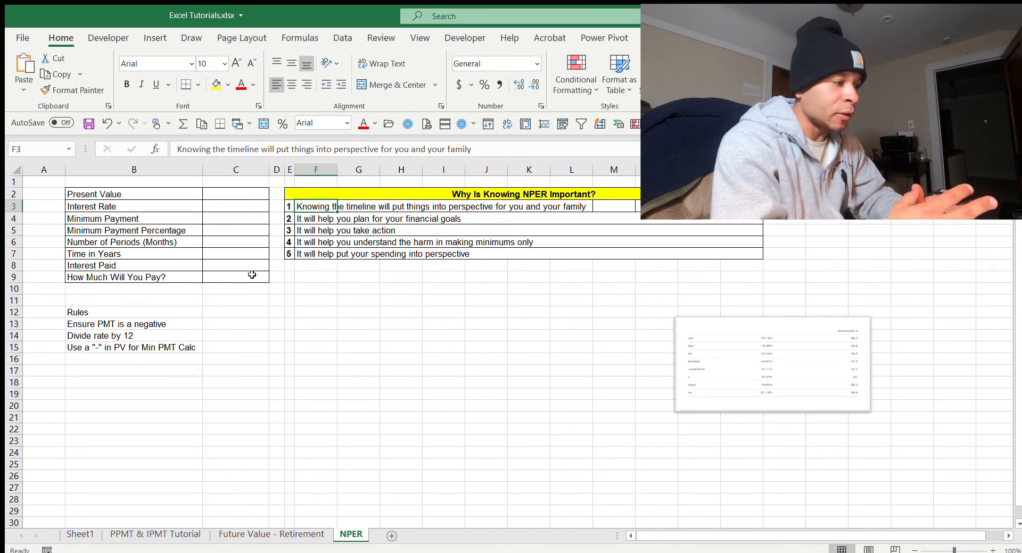
pyautogui.press('Down')
pyautogui.press('Down')
pyautogui.press('Down')
pyautogui.press('Down')
pyautogui.press('Down')
pyautogui.press('Down')
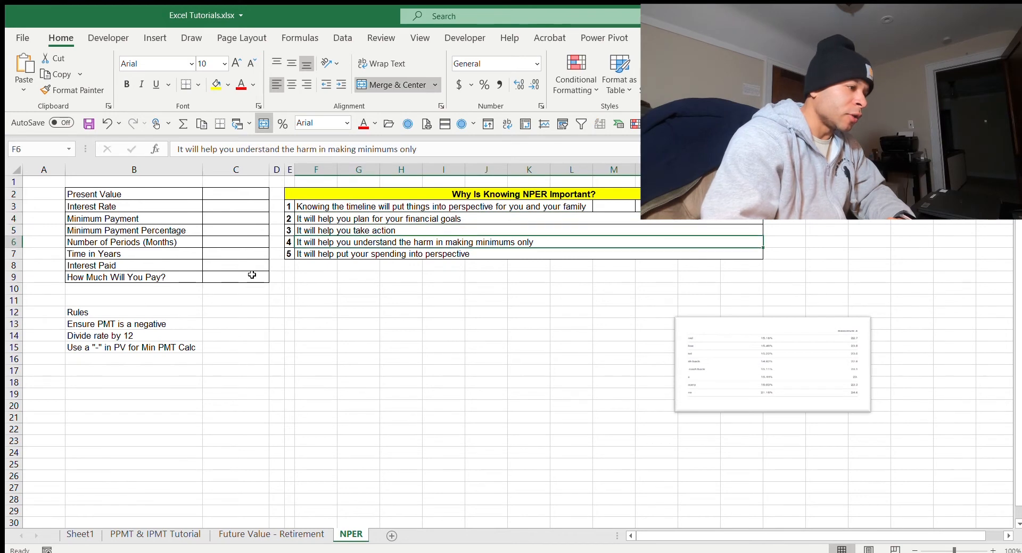
pyautogui.press('Up')
pyautogui.press('Up')
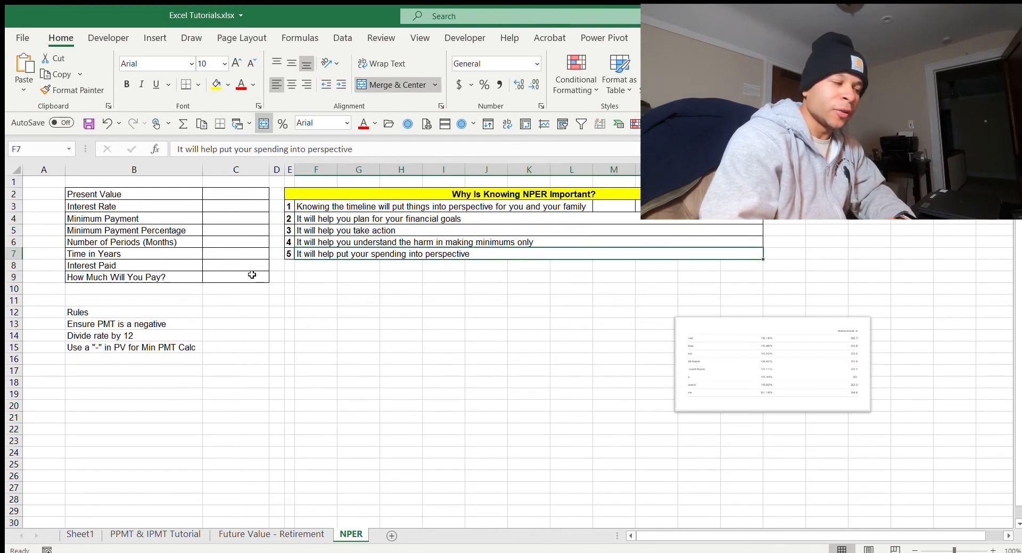
pyautogui.press('Left')
pyautogui.press('Up')
pyautogui.press('Up')
pyautogui.press('Up')
pyautogui.press('Up')
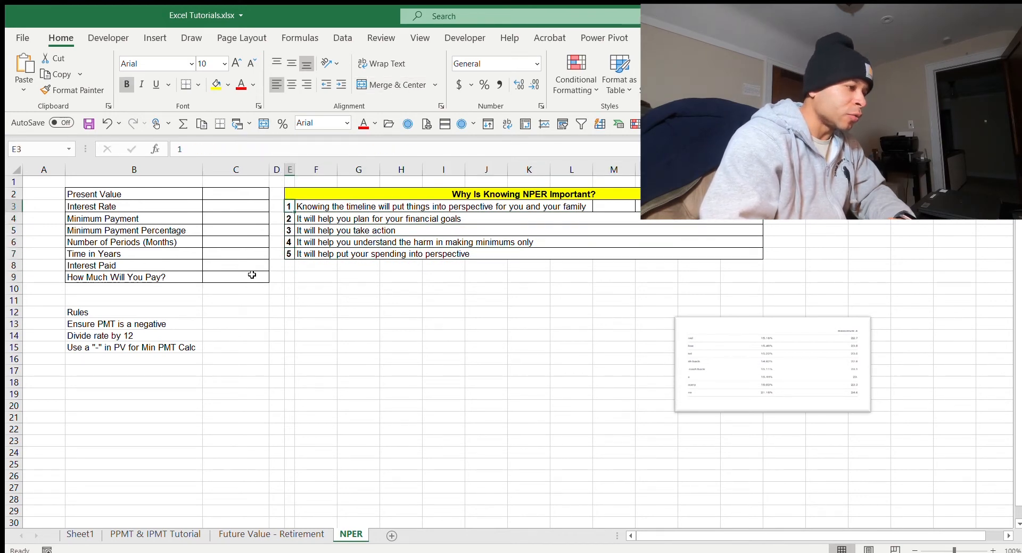
pyautogui.press('Down')
pyautogui.press('Down')
pyautogui.press('Down')
pyautogui.press('Down')
pyautogui.press('Down')
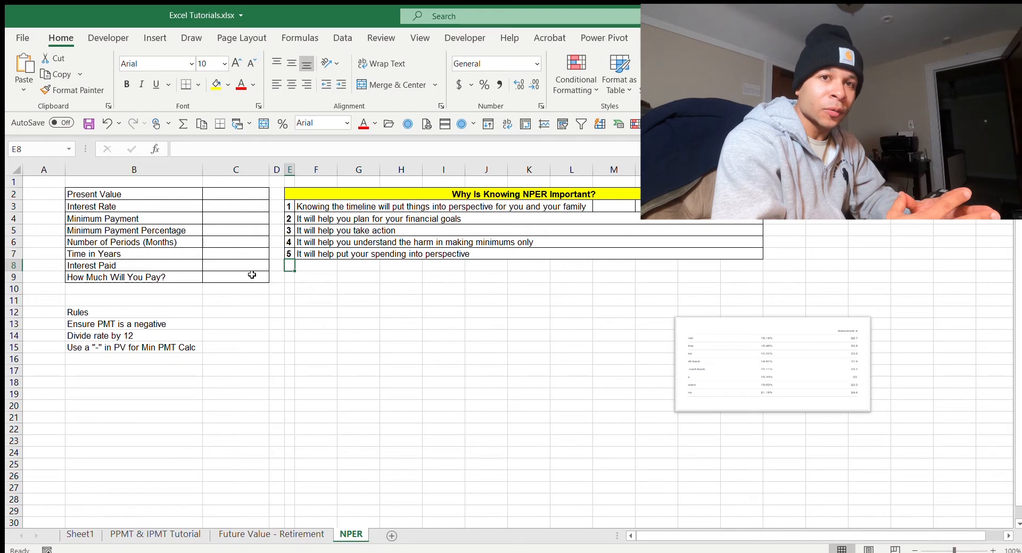
pyautogui.press('Down')
pyautogui.press('Down')
pyautogui.press('Up')
pyautogui.press('Up')
pyautogui.press('Up')
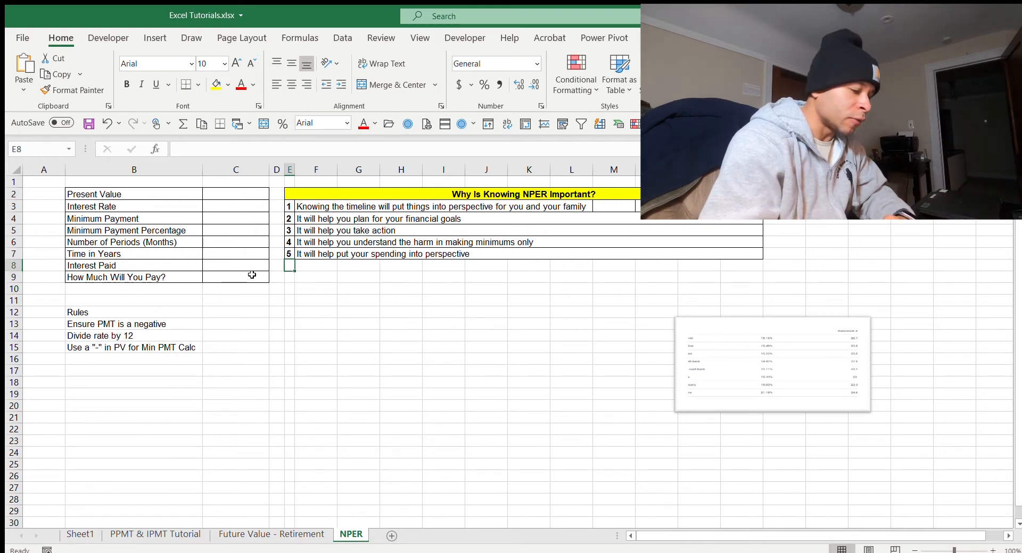
pyautogui.press('Right')
pyautogui.press('Right')
pyautogui.press('Left')
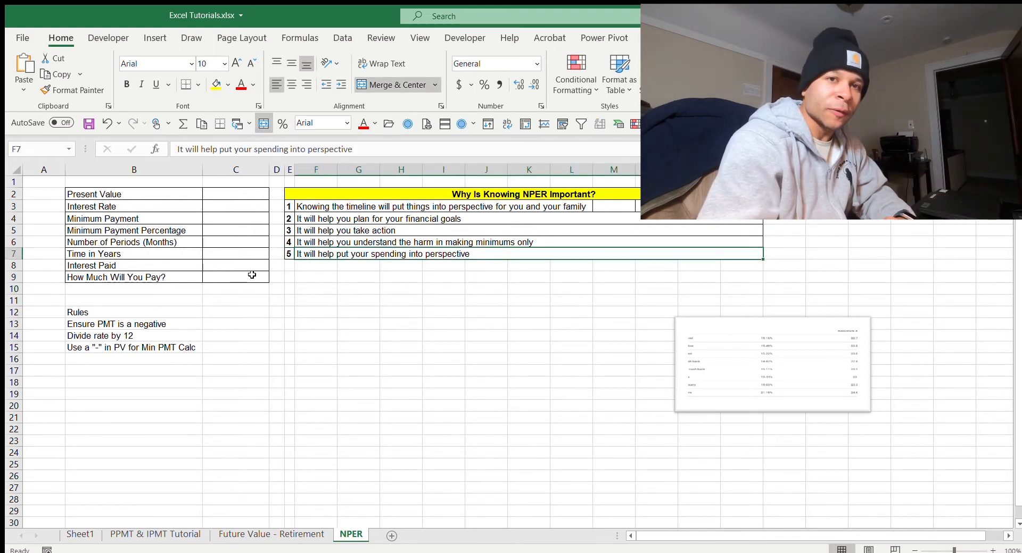
# Step: Enter 9000 as the Present Value in C2
pyautogui.press('Left')
pyautogui.press('Left')
pyautogui.press('Left')
pyautogui.press('Up')
pyautogui.press('Up')
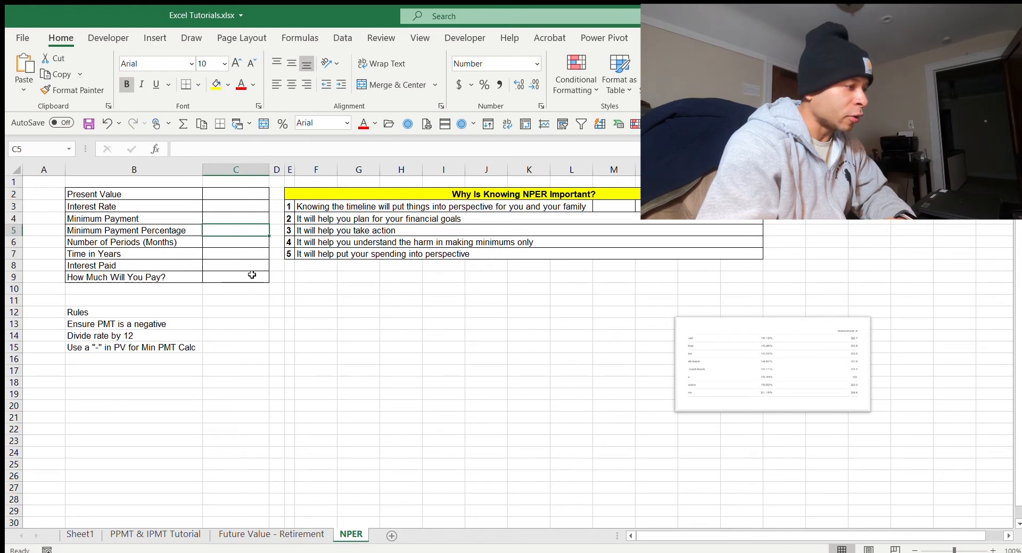
pyautogui.press('Up')
pyautogui.press('Up')
pyautogui.press('Up')
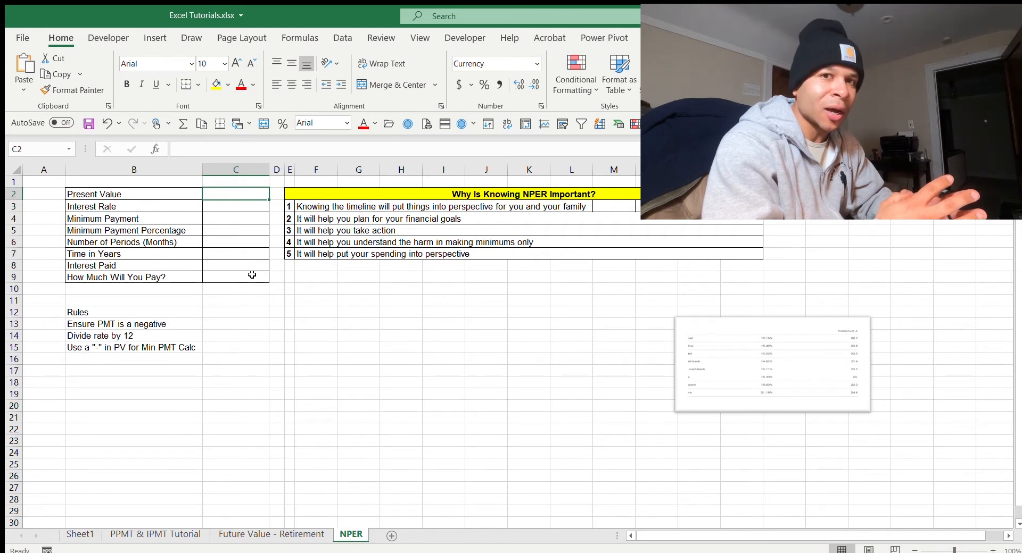
pyautogui.write('9000')
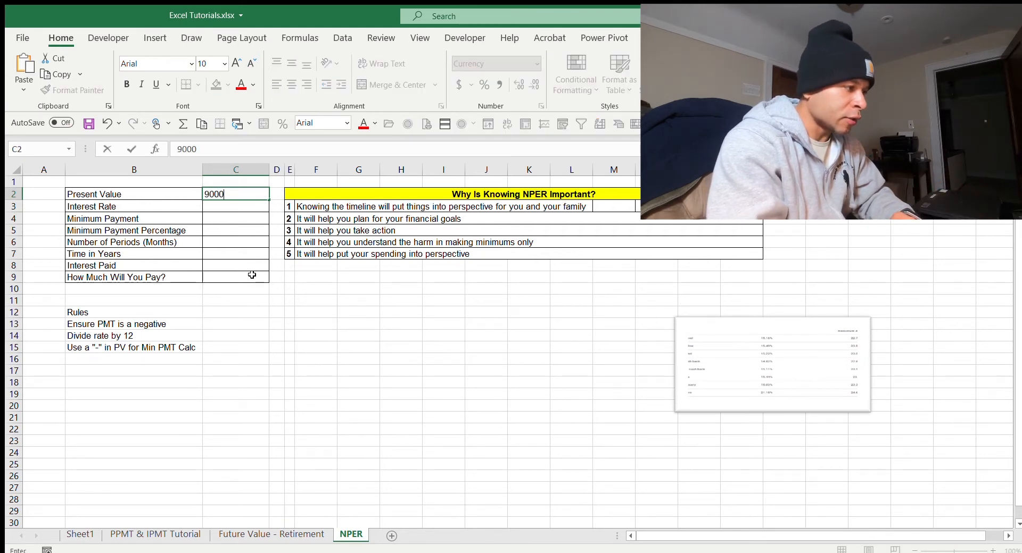
pyautogui.press('Return')
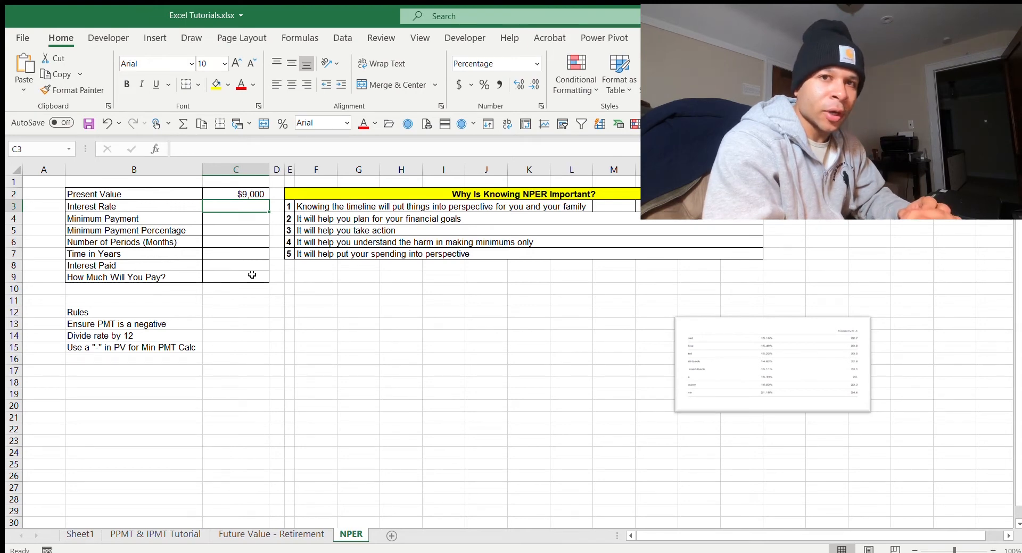
pyautogui.press('Return')
pyautogui.press('Up')
pyautogui.press('Up')
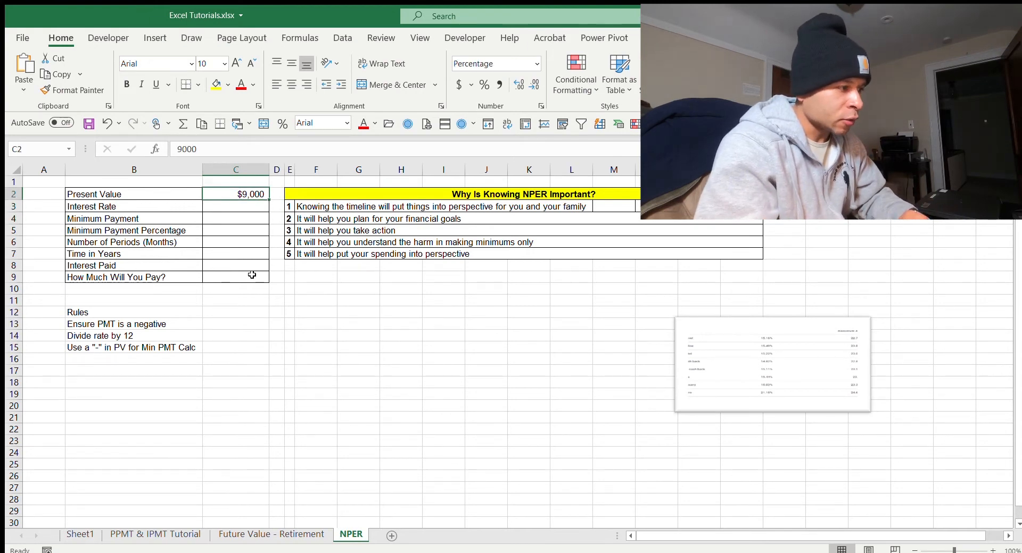
pyautogui.press('Left')
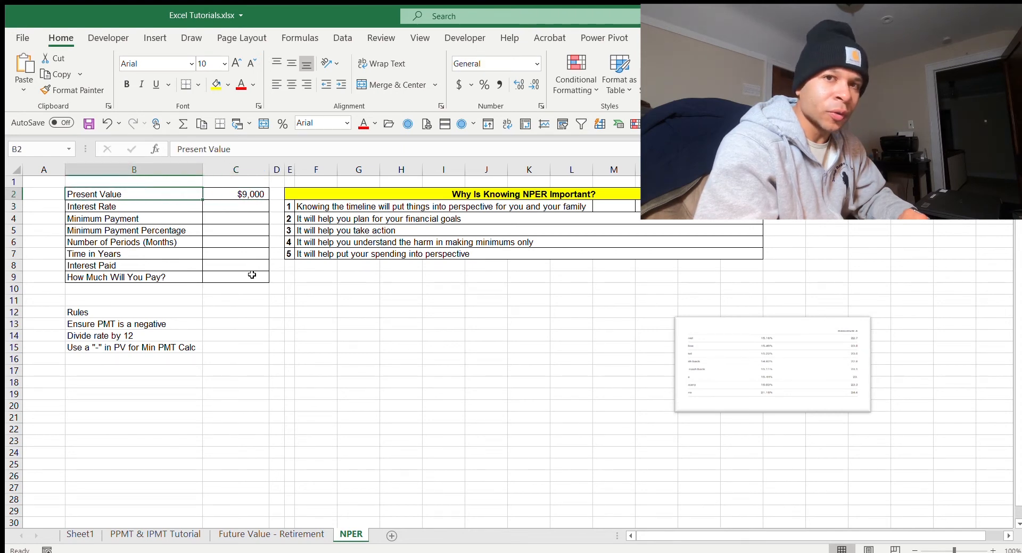
pyautogui.press('Down')
pyautogui.press('Down')
pyautogui.press('Right')
pyautogui.press('Up')
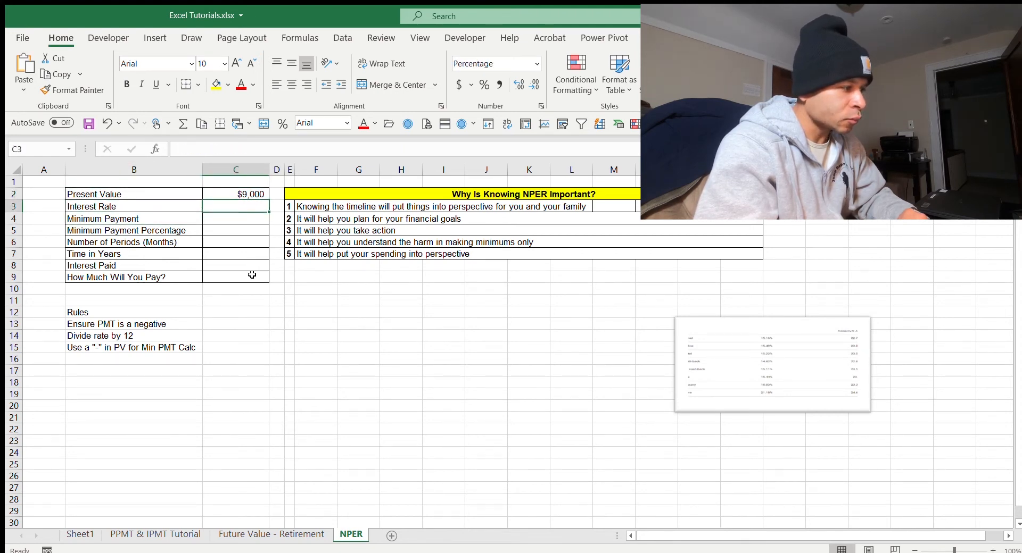
# Step: Move the rewards card APR picture directly below the list of reasons and enlarge it to about columns E–M, rows 9–28
pyautogui.click(723, 375)
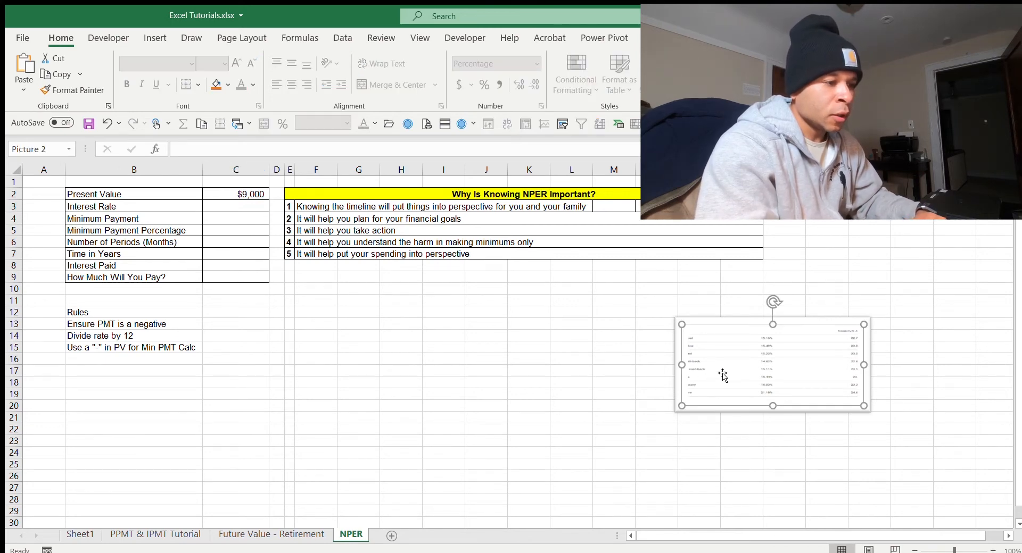
pyautogui.moveTo(729, 346); pyautogui.dragTo(337, 298)
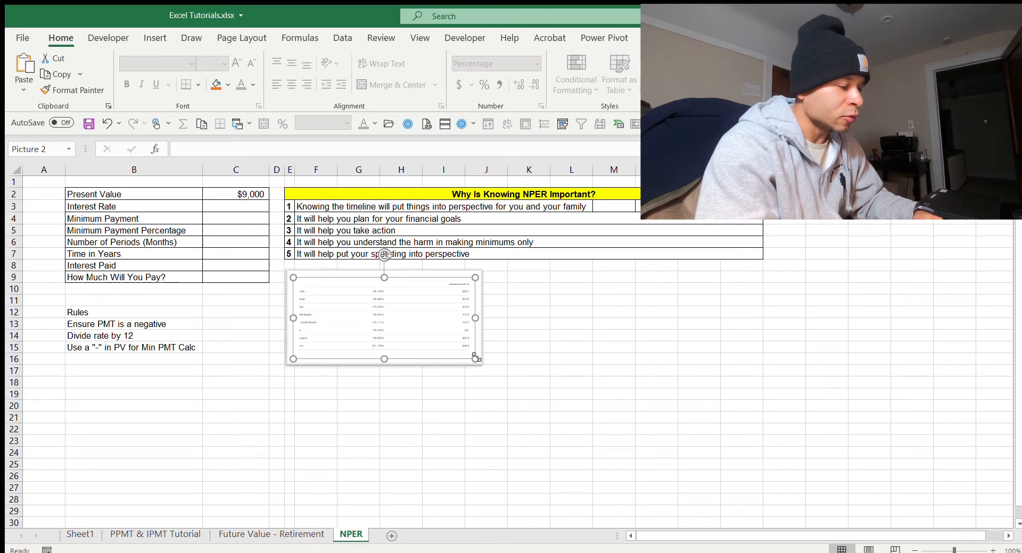
pyautogui.moveTo(475, 359); pyautogui.dragTo(766, 462)
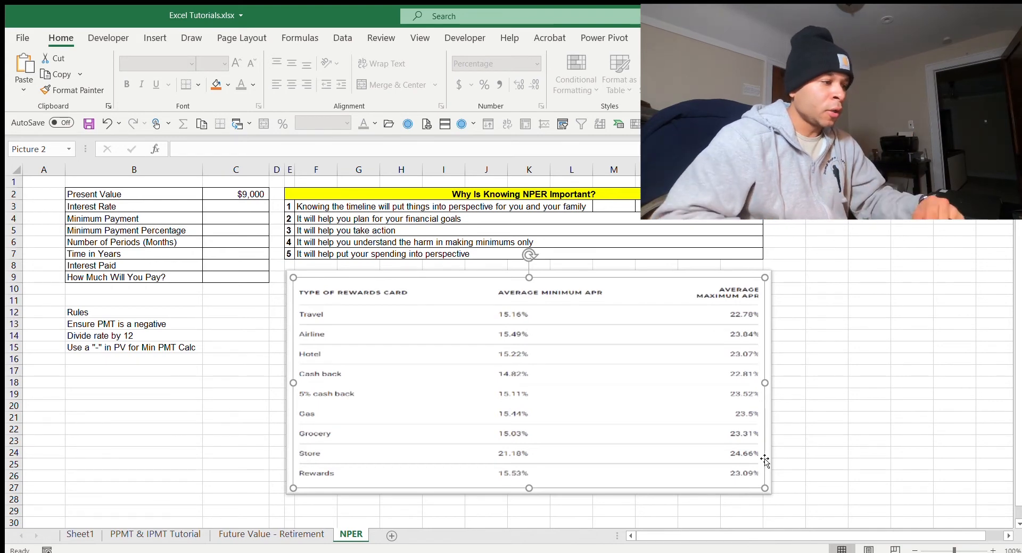
pyautogui.moveTo(770, 497); pyautogui.dragTo(782, 509)
pyautogui.click(767, 495)
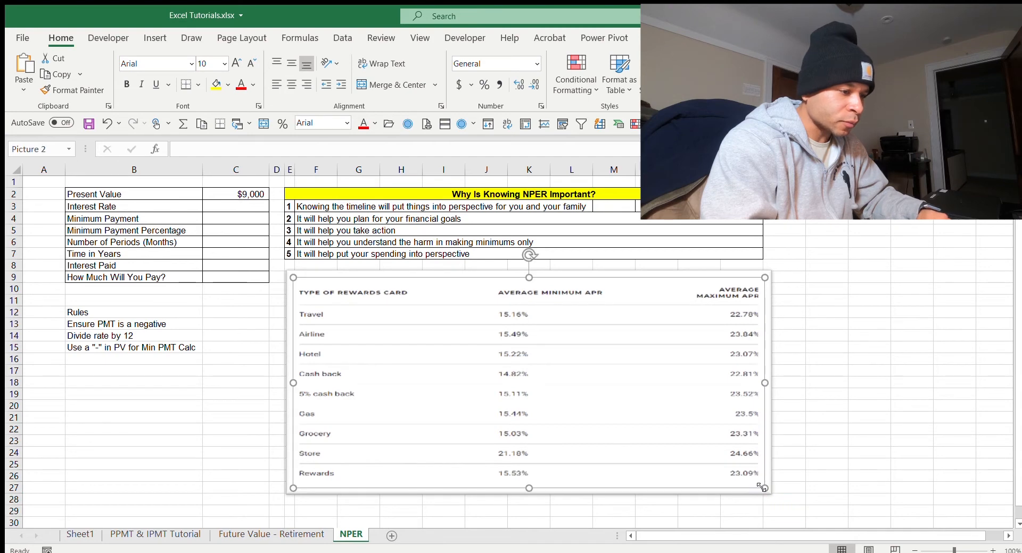
pyautogui.moveTo(770, 493); pyautogui.dragTo(779, 507)
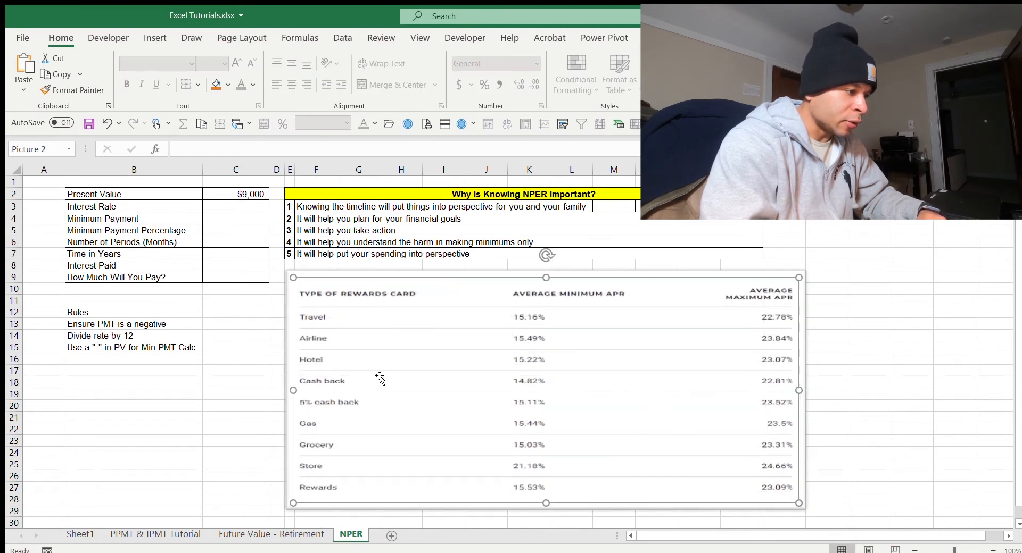
pyautogui.moveTo(804, 394); pyautogui.dragTo(748, 391)
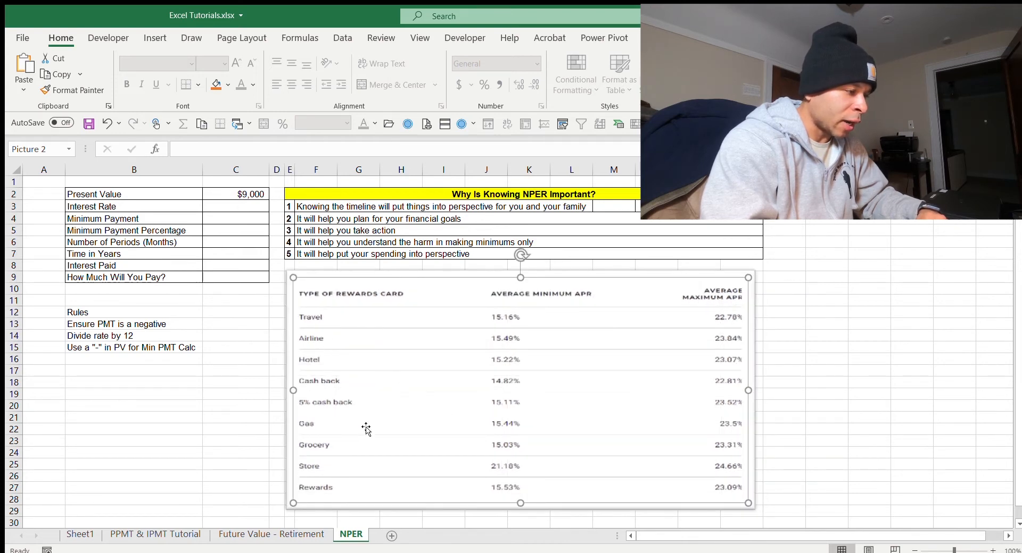
pyautogui.click(234, 441)
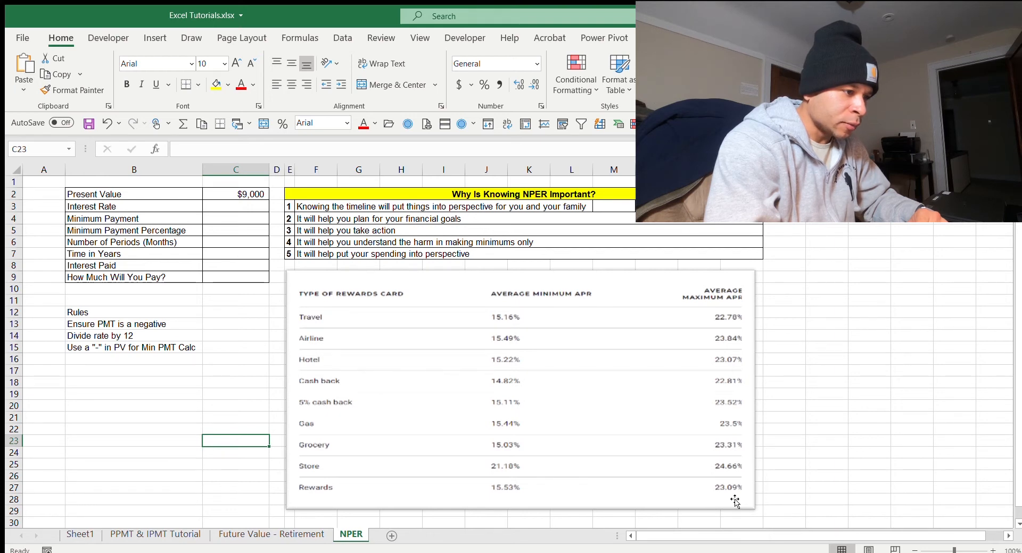
# Step: Enter 23.09% as the Interest Rate in C3
pyautogui.click(245, 205)
pyautogui.write('23.0')
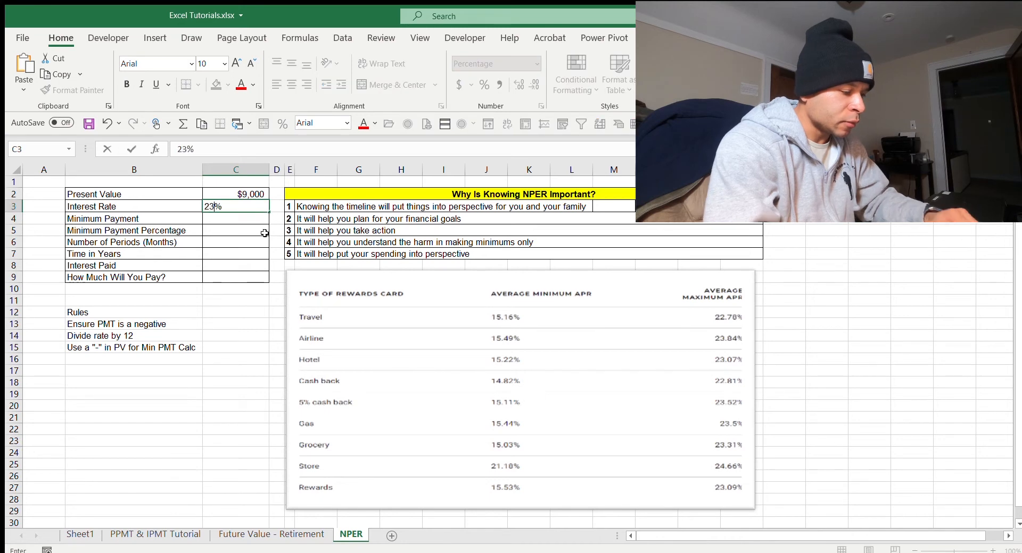
pyautogui.write('9')
pyautogui.press('Return')
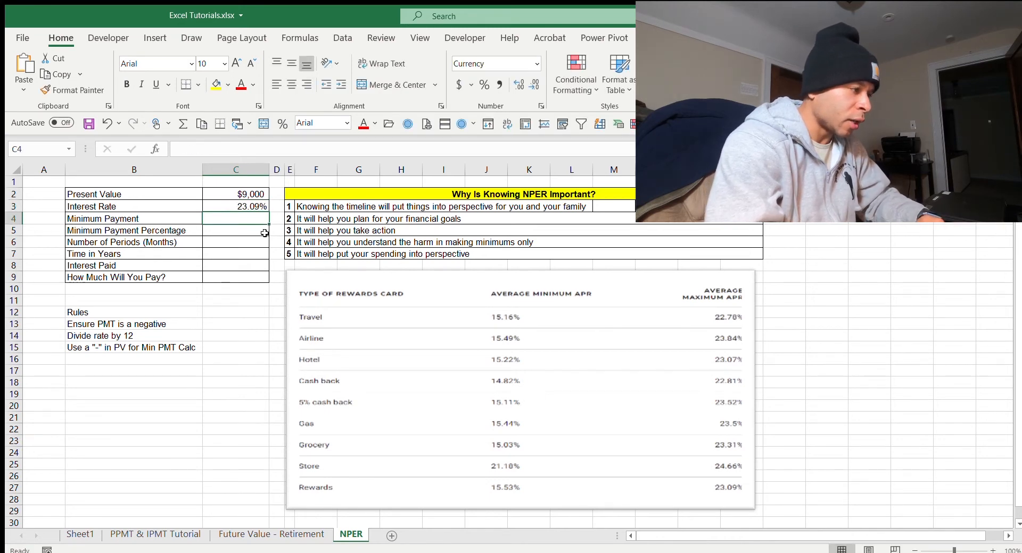
pyautogui.press('Up')
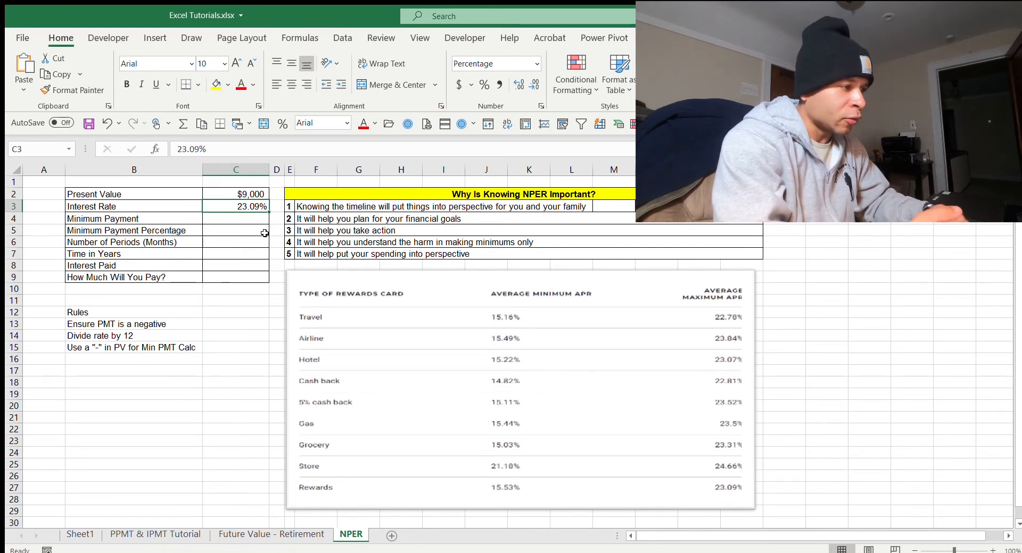
pyautogui.press('Return')
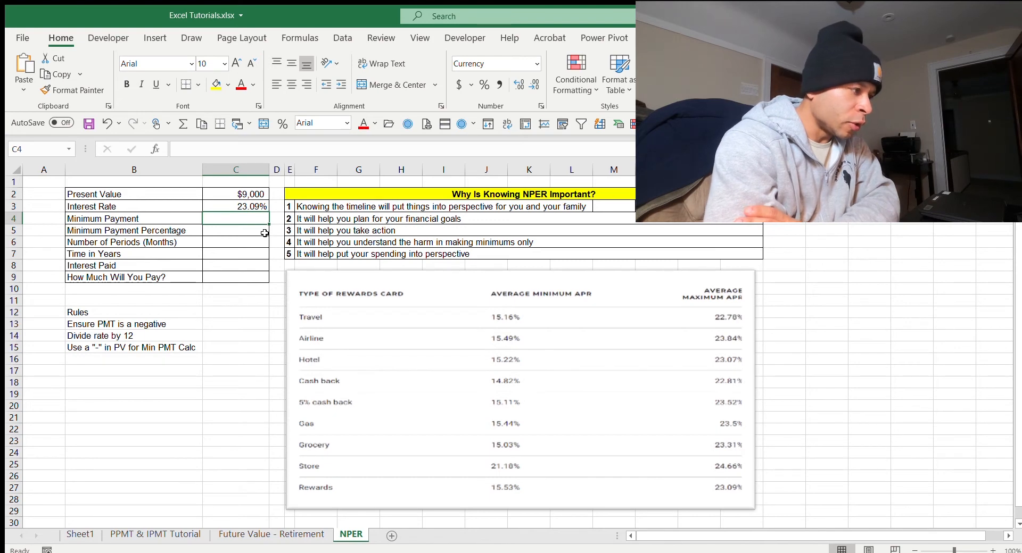
pyautogui.write('=')
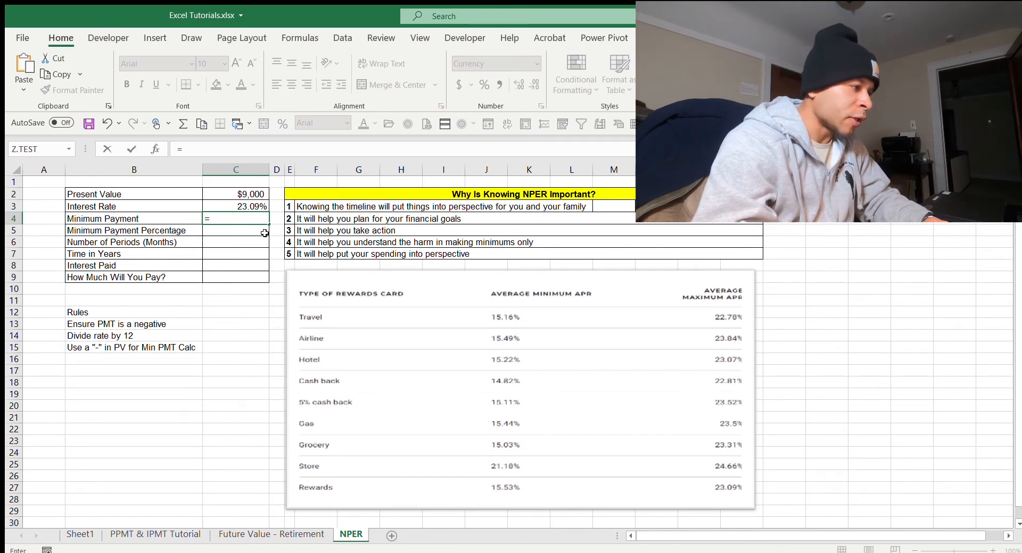
pyautogui.press('Up')
pyautogui.press('Up')
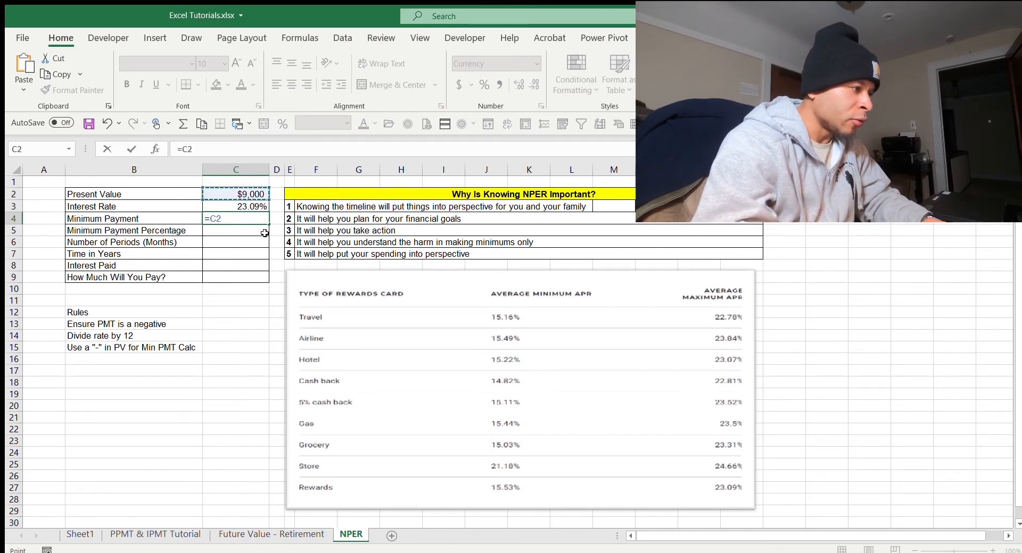
pyautogui.write('*')
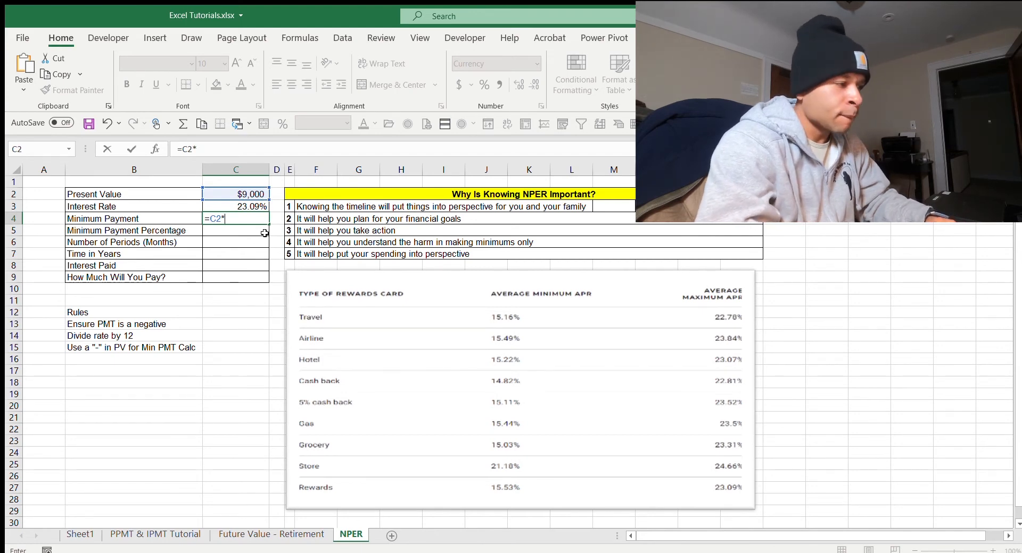
pyautogui.press('BackSpace')
pyautogui.press('BackSpace')
pyautogui.press('BackSpace')
pyautogui.press('BackSpace')
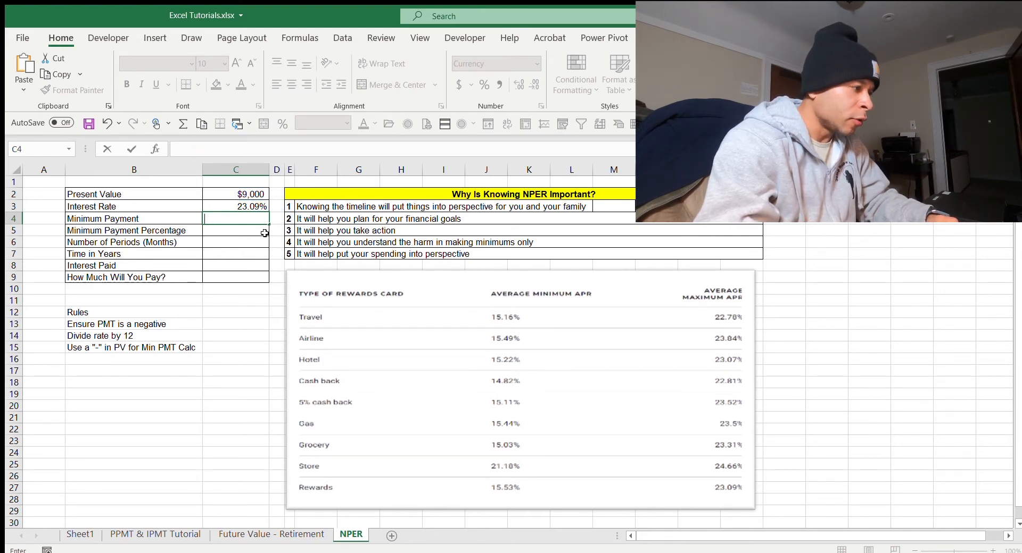
# Step: Enter 2% as the Minimum Payment Percentage in C5
pyautogui.press('Return')
pyautogui.write('2%')
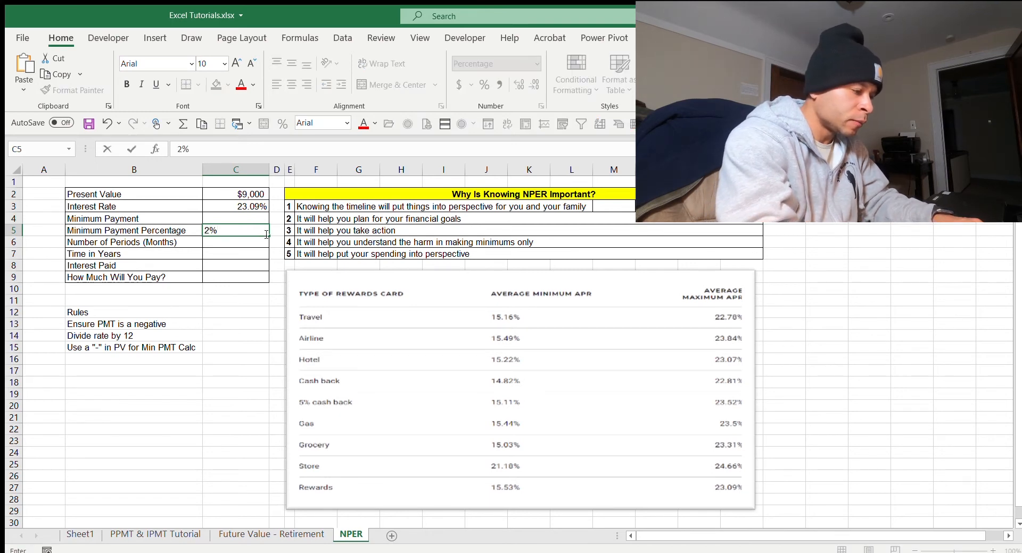
pyautogui.press('Return')
# Step: Calculate the Minimum Payment in C4 as a negative amount with the formula =C2*-C5
pyautogui.press('Up')
pyautogui.press('Up')
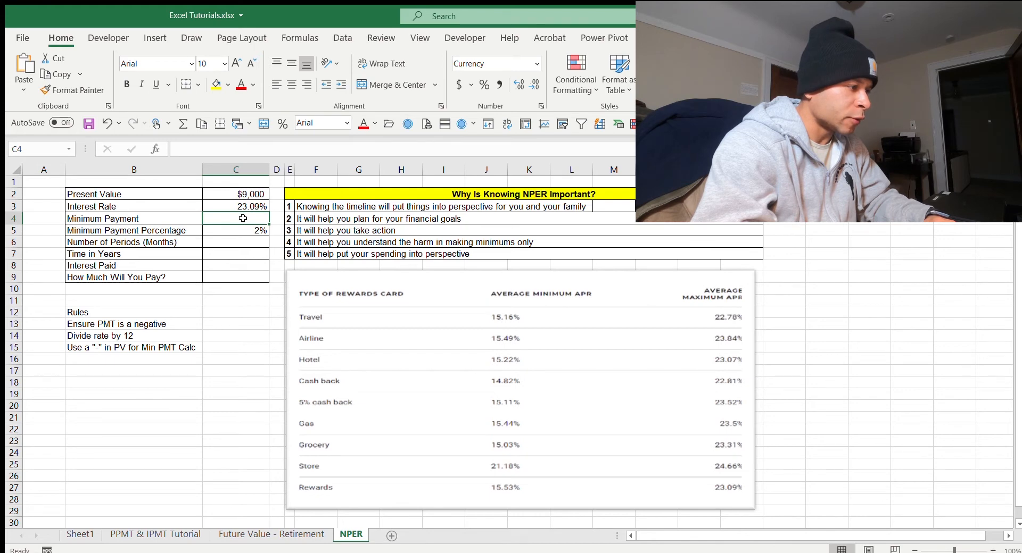
pyautogui.write('=')
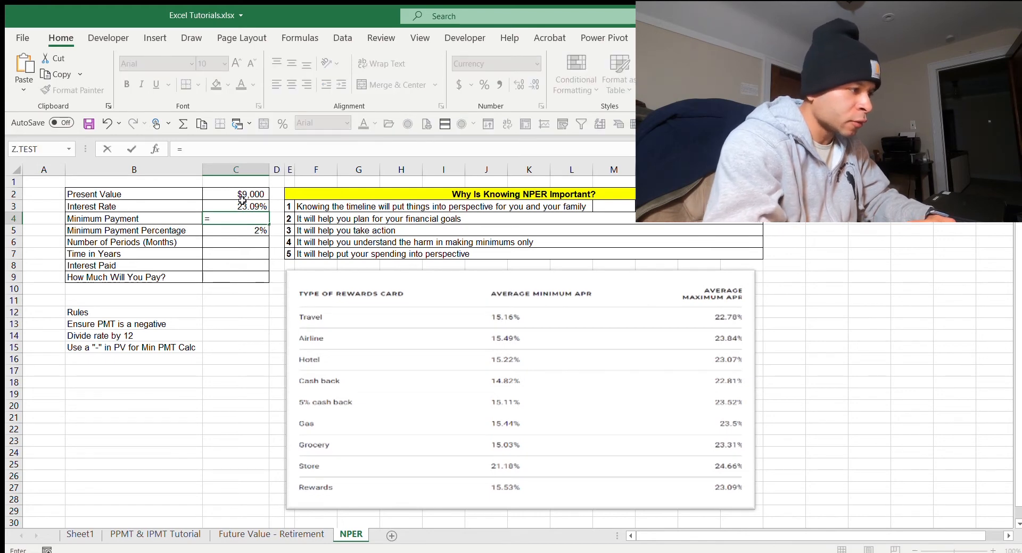
pyautogui.click(242, 194)
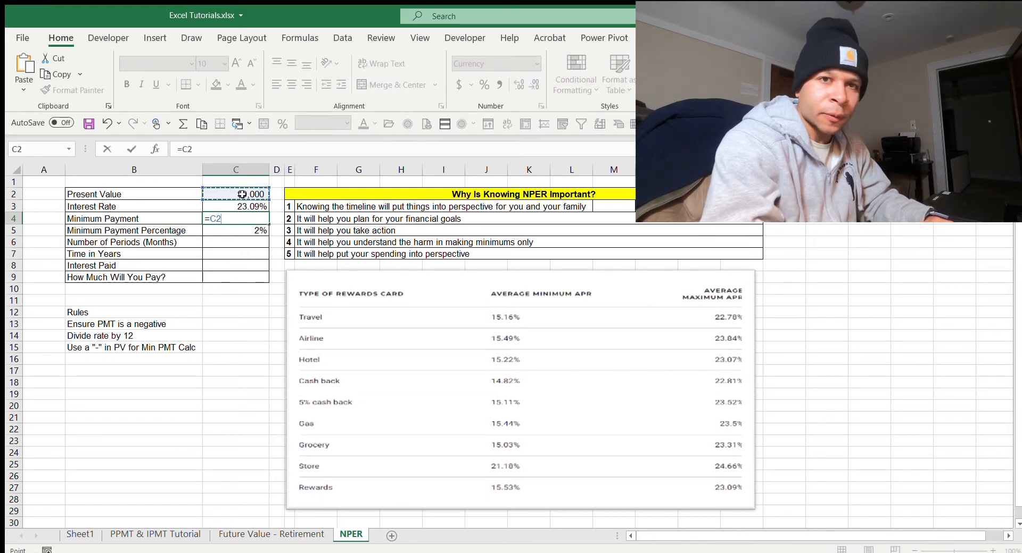
pyautogui.write('*')
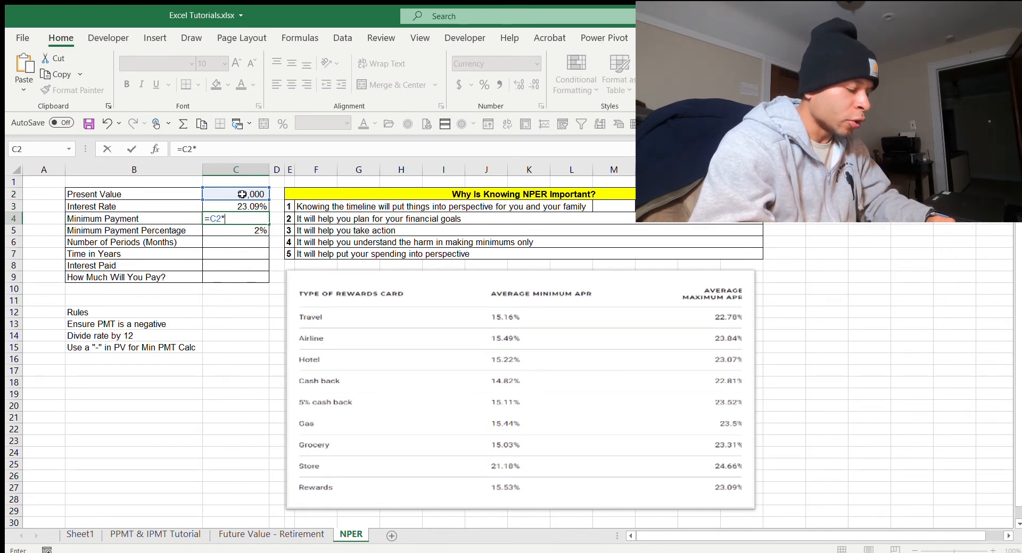
pyautogui.write('-')
pyautogui.press('Down')
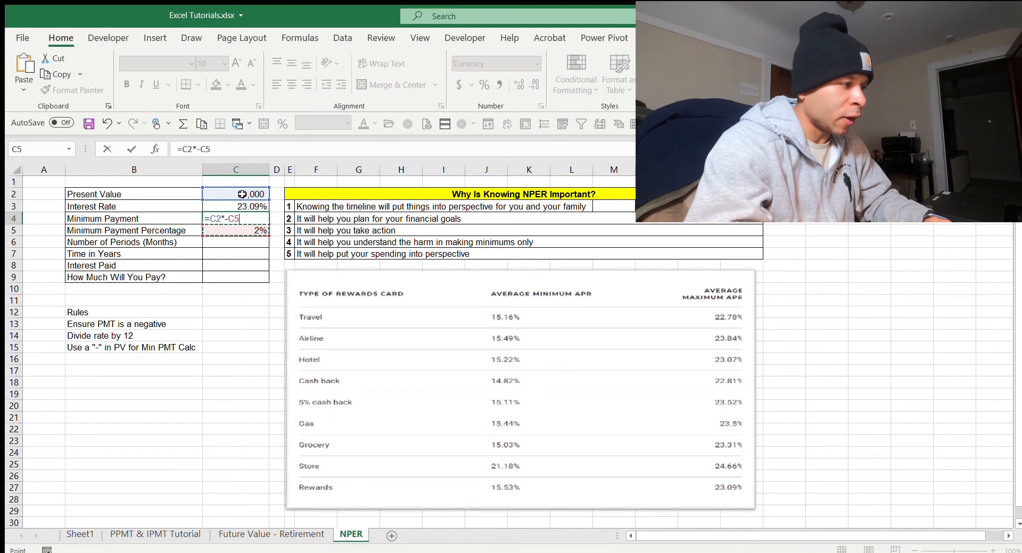
pyautogui.press('Return')
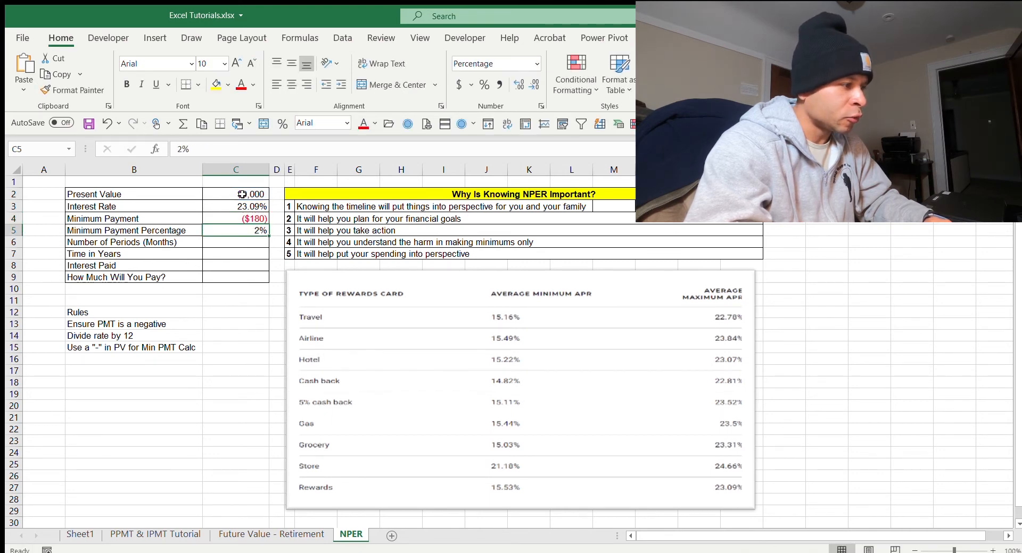
pyautogui.press('Up')
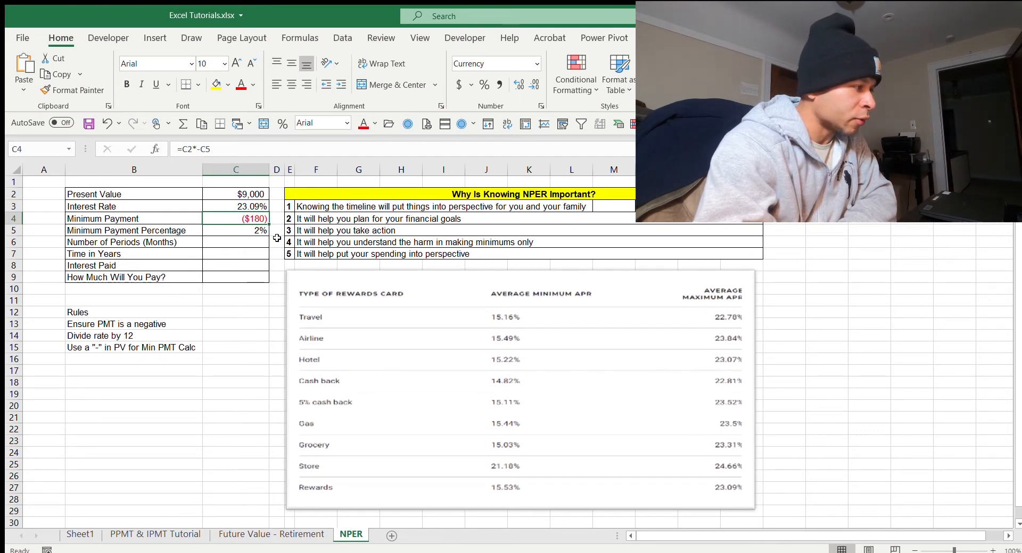
# Step: Calculate the Number of Periods (Months) in C6 with =NPER(C3/12,C4,C2)
pyautogui.press('Down')
pyautogui.press('Down')
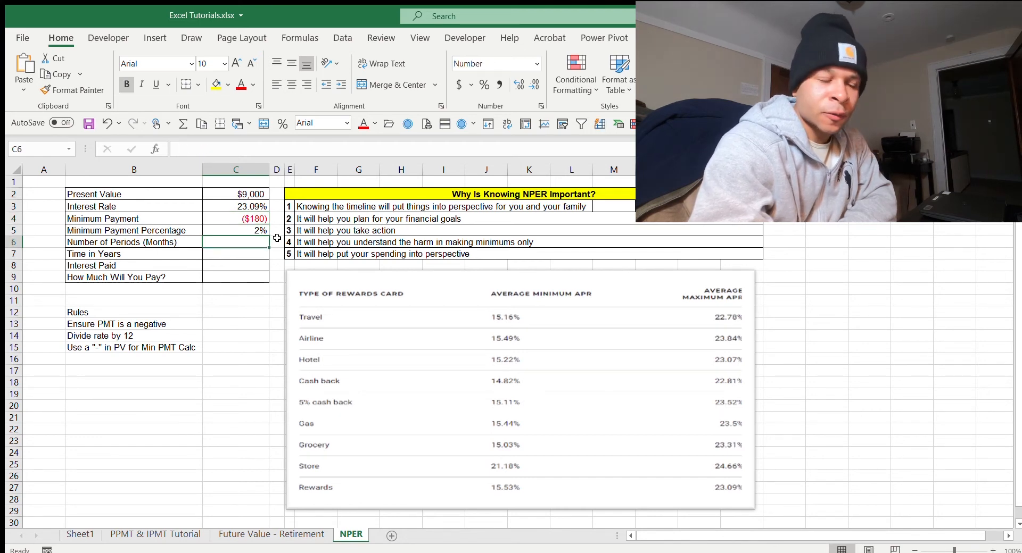
pyautogui.press('Left')
pyautogui.press('Right')
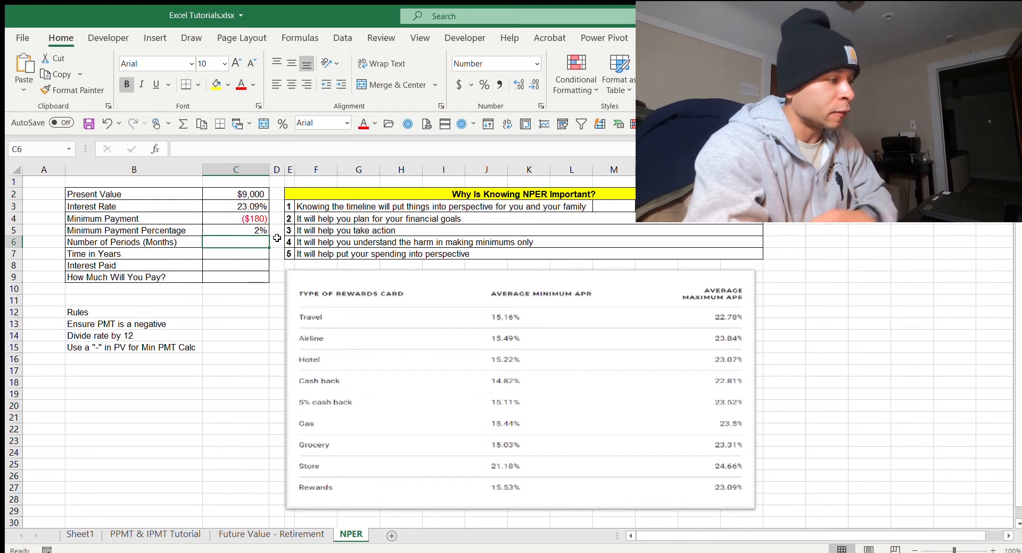
pyautogui.write('=')
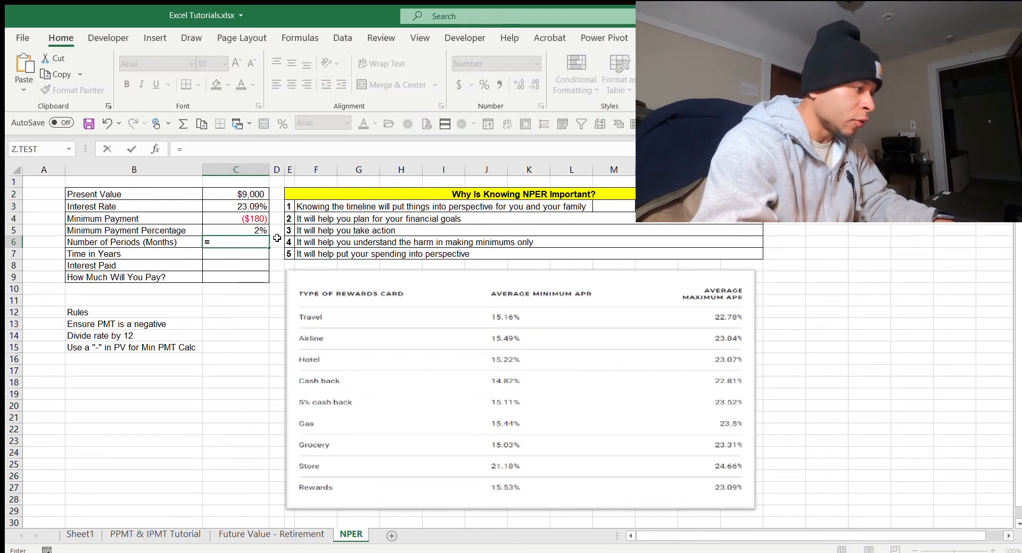
pyautogui.write('nper')
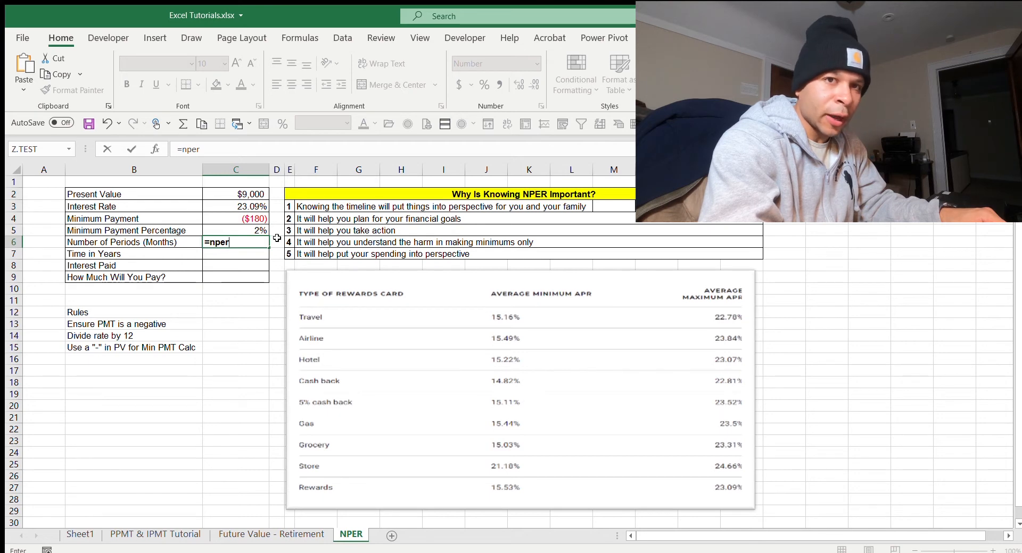
pyautogui.press('Tab')
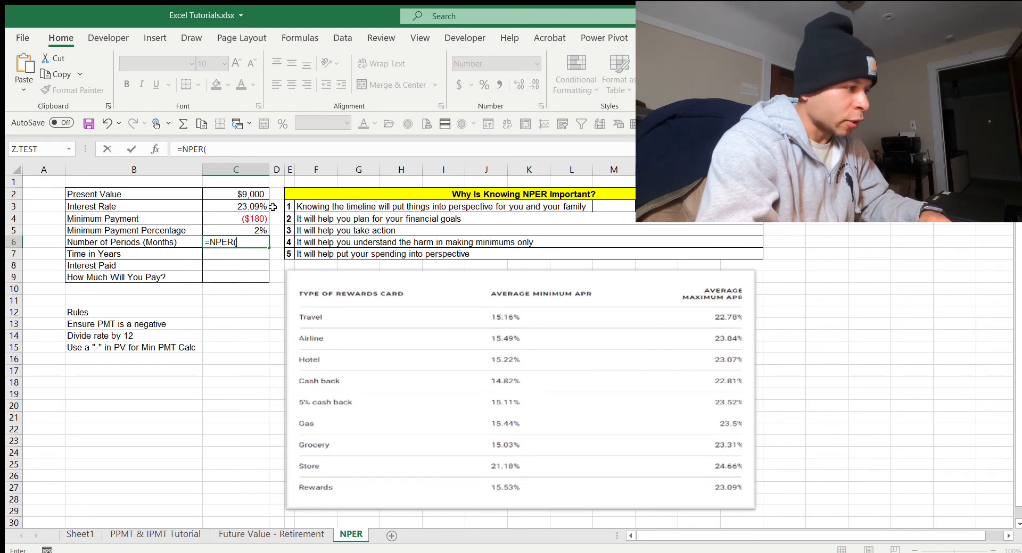
pyautogui.press('Up')
pyautogui.press('Up')
pyautogui.press('Up')
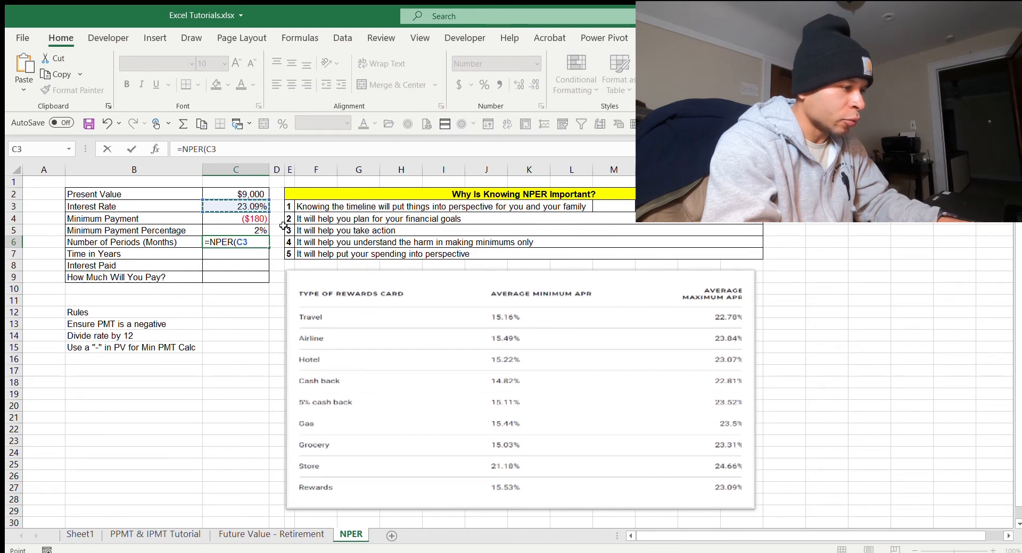
pyautogui.write('12')
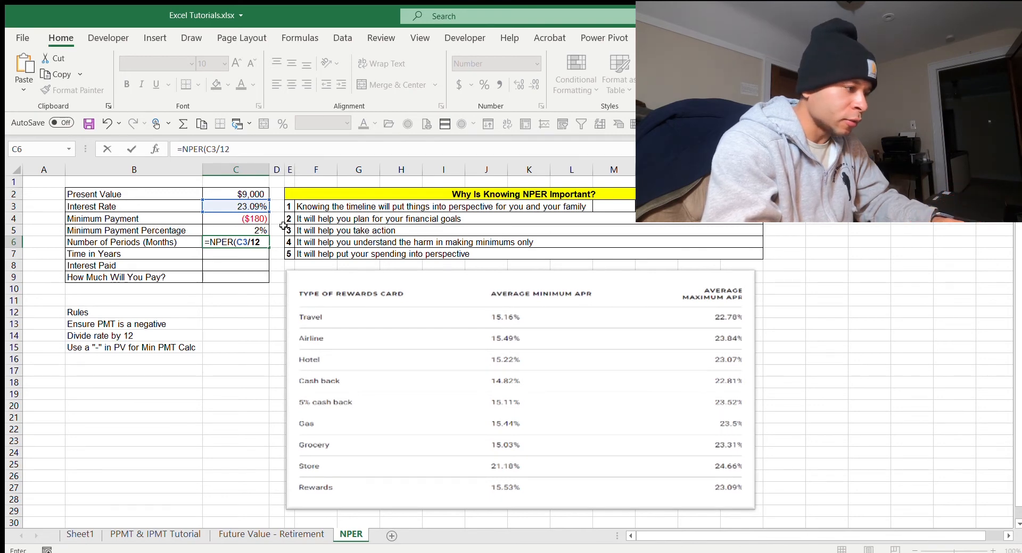
pyautogui.write(',')
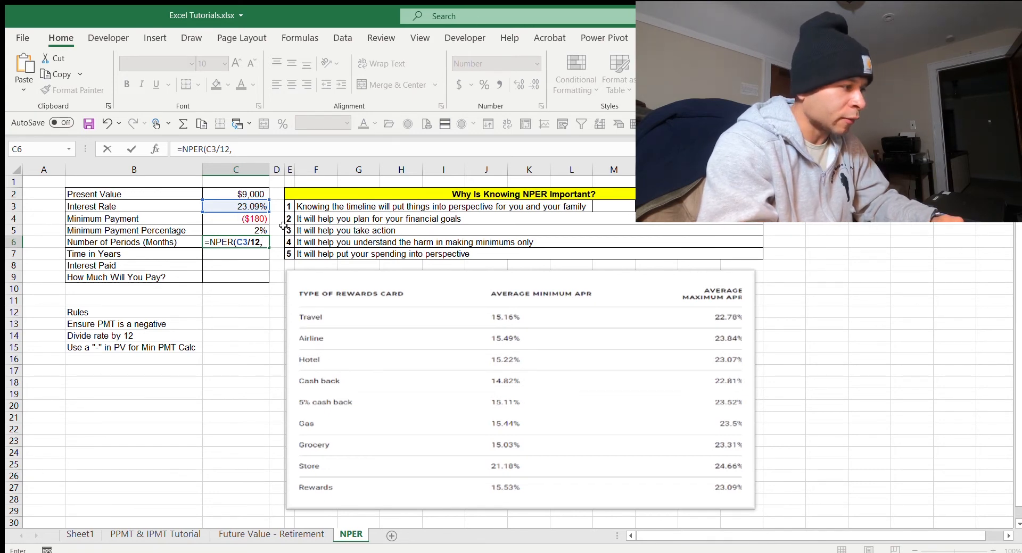
pyautogui.press('Up')
pyautogui.press('Up')
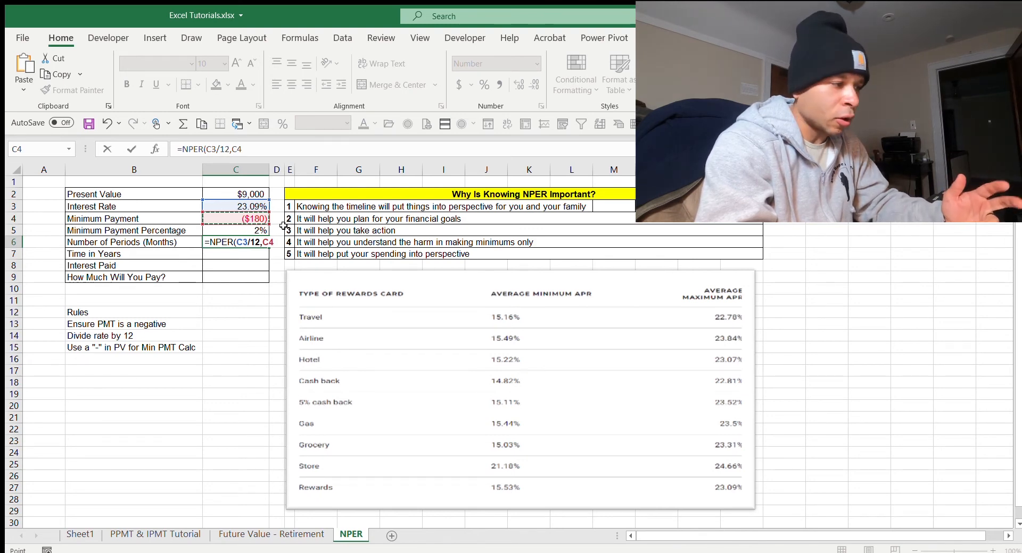
pyautogui.write(',')
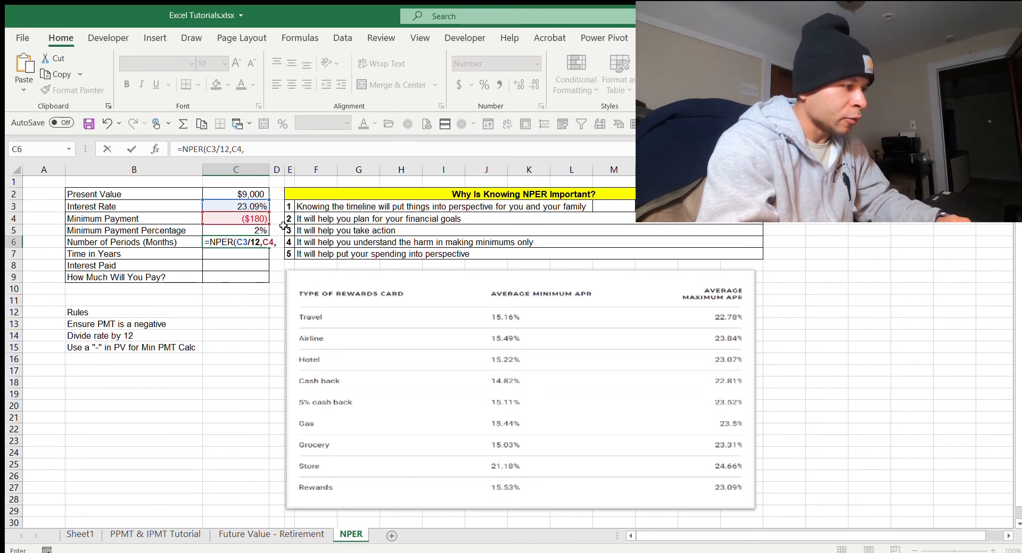
pyautogui.press('Up')
pyautogui.press('Up')
pyautogui.press('Up')
pyautogui.press('Up')
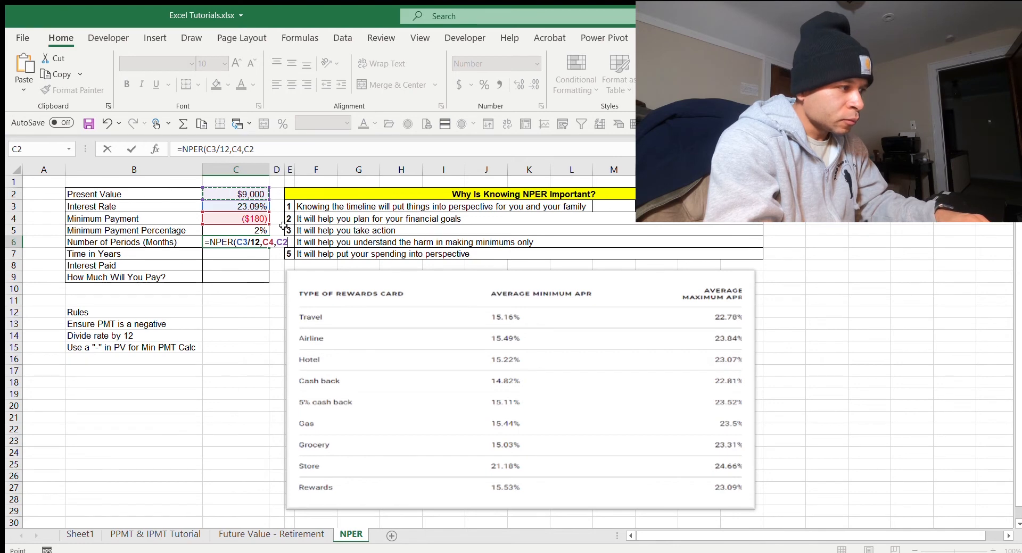
pyautogui.write(')')
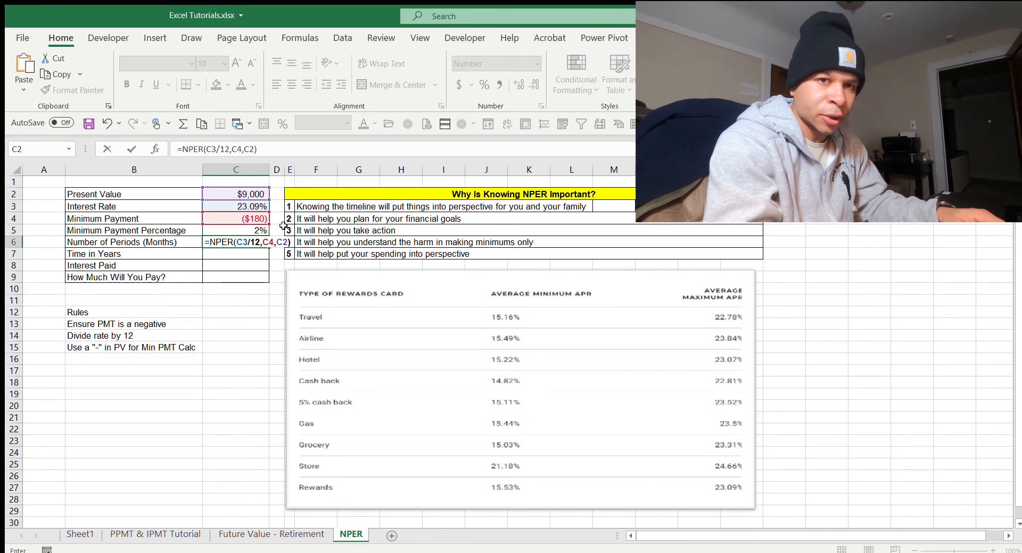
pyautogui.press('Return')
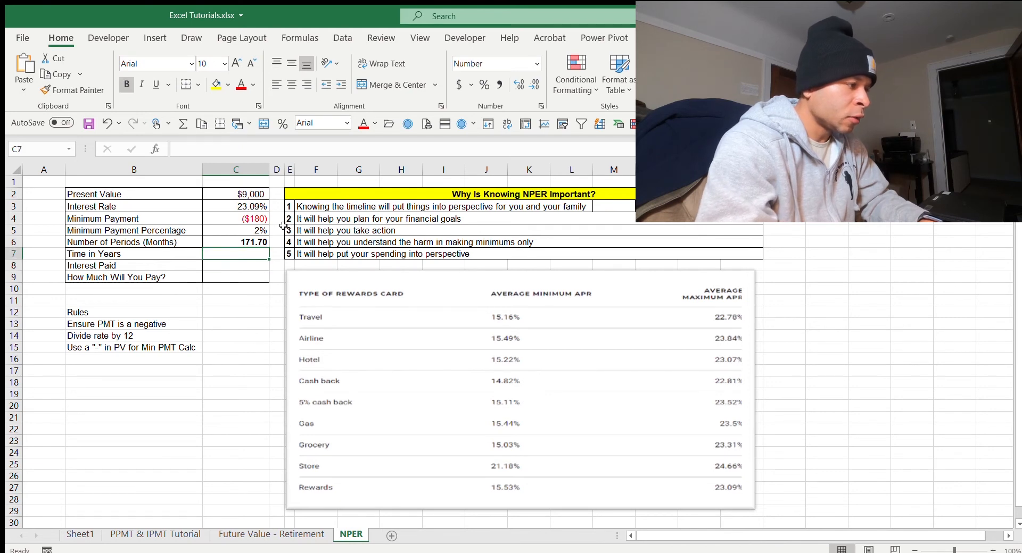
pyautogui.press('Up')
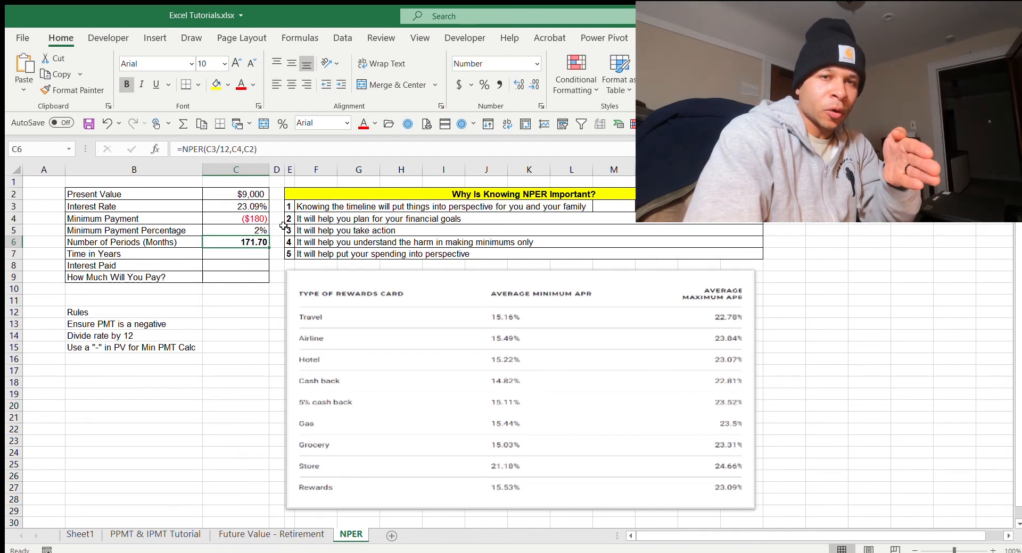
pyautogui.press('Down')
pyautogui.press('Up')
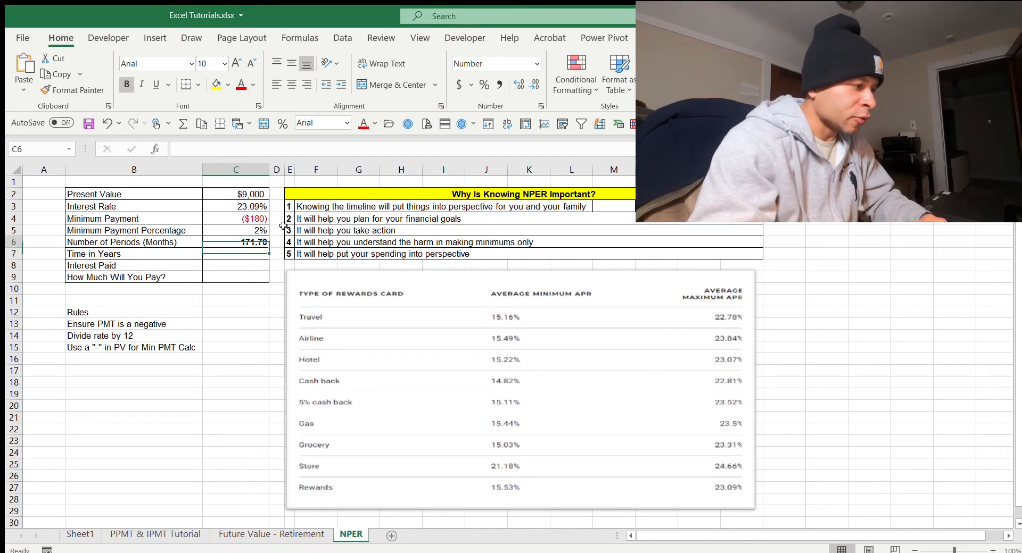
pyautogui.press('Down')
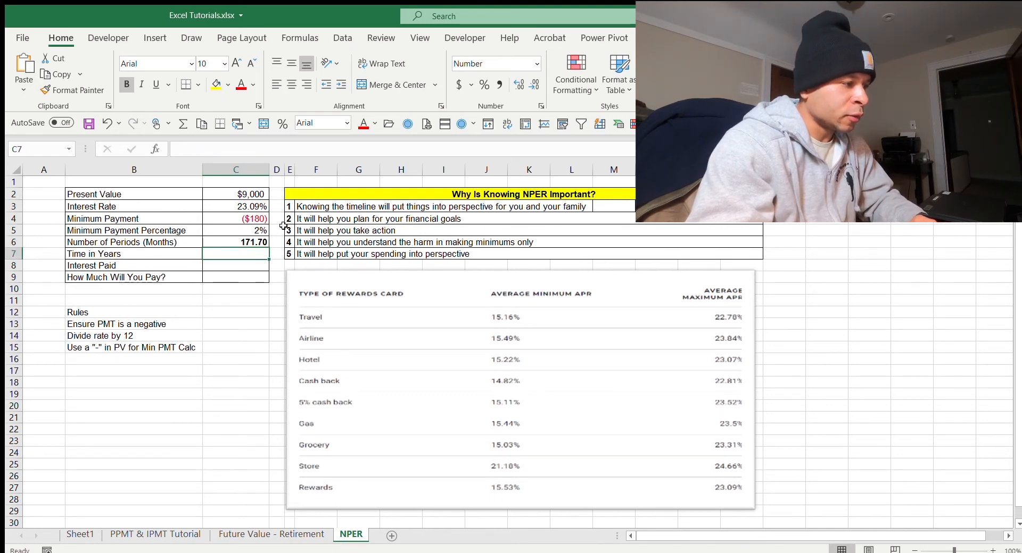
pyautogui.press('Left')
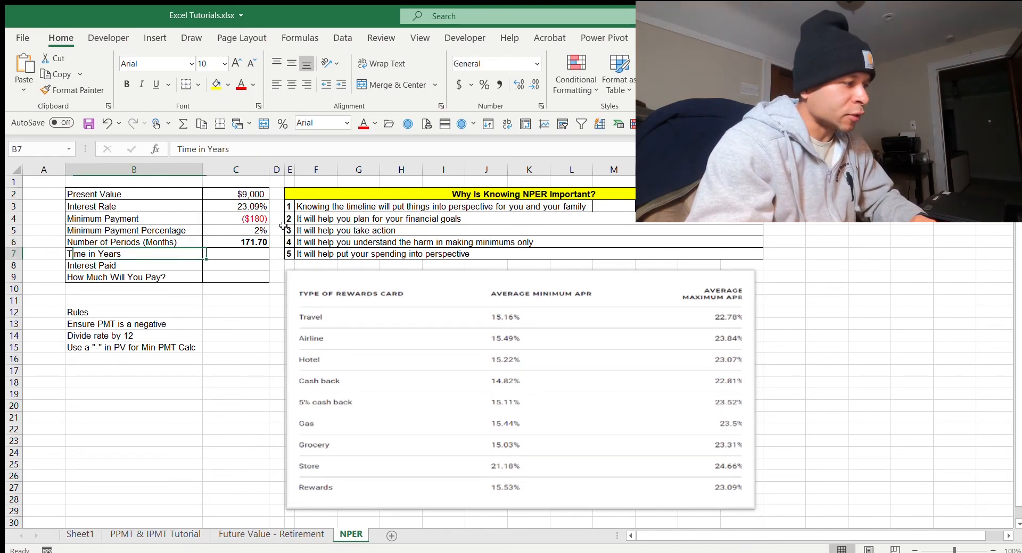
pyautogui.press('Right')
pyautogui.press('Up')
pyautogui.press('Down')
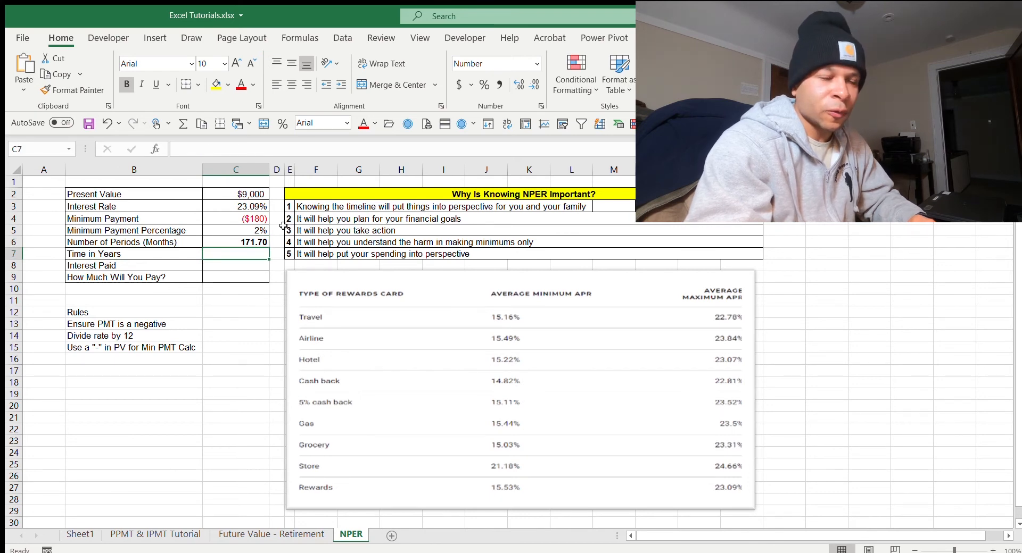
pyautogui.press('Up')
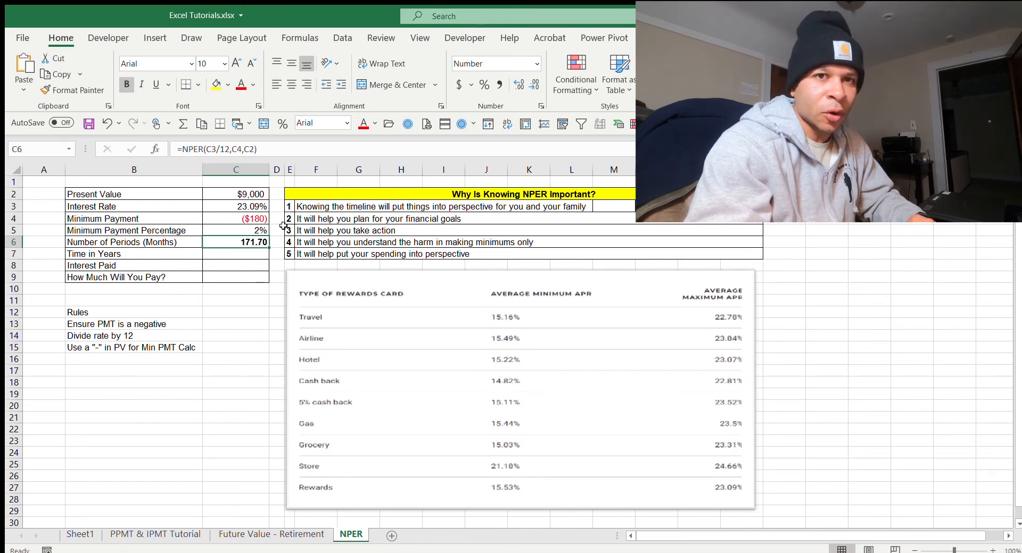
pyautogui.press('Down')
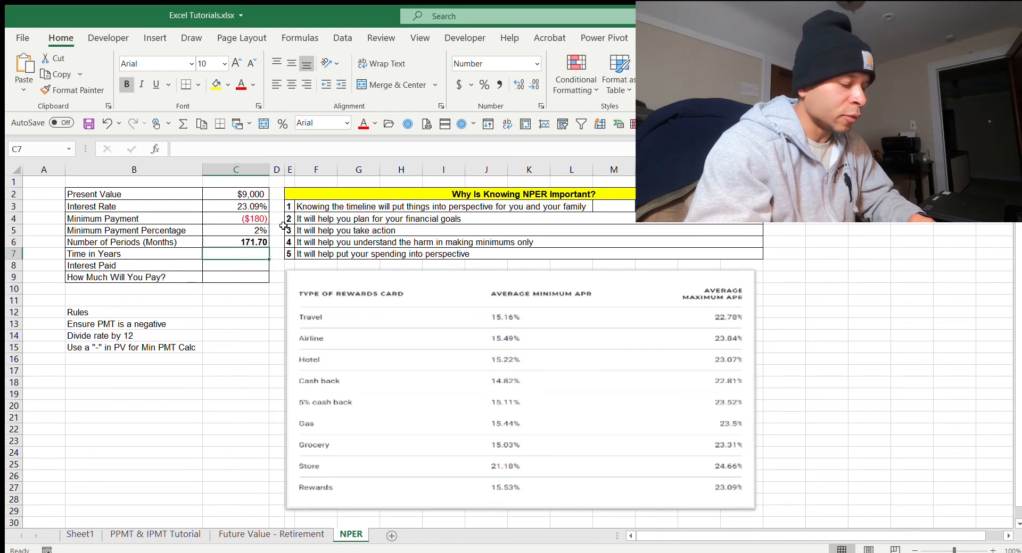
# Step: Convert the number of months to Time in Years in C7 with the formula =C6/12
pyautogui.write('=')
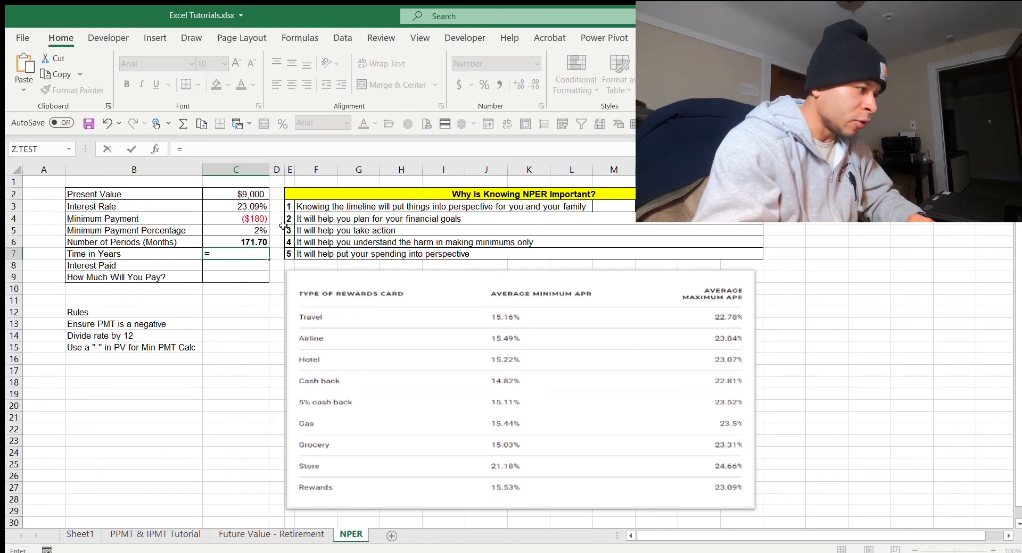
pyautogui.press('Up')
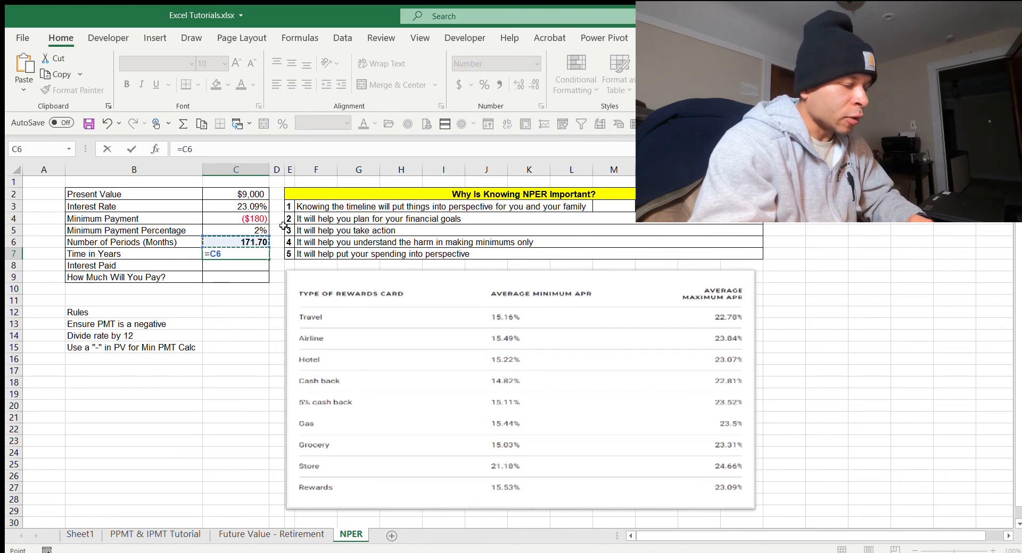
pyautogui.write('/')
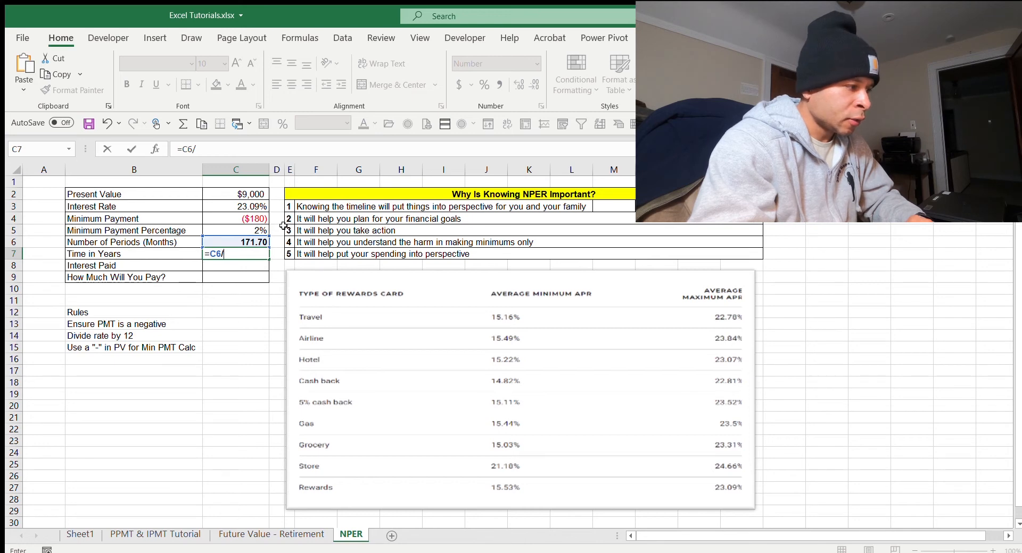
pyautogui.write('12')
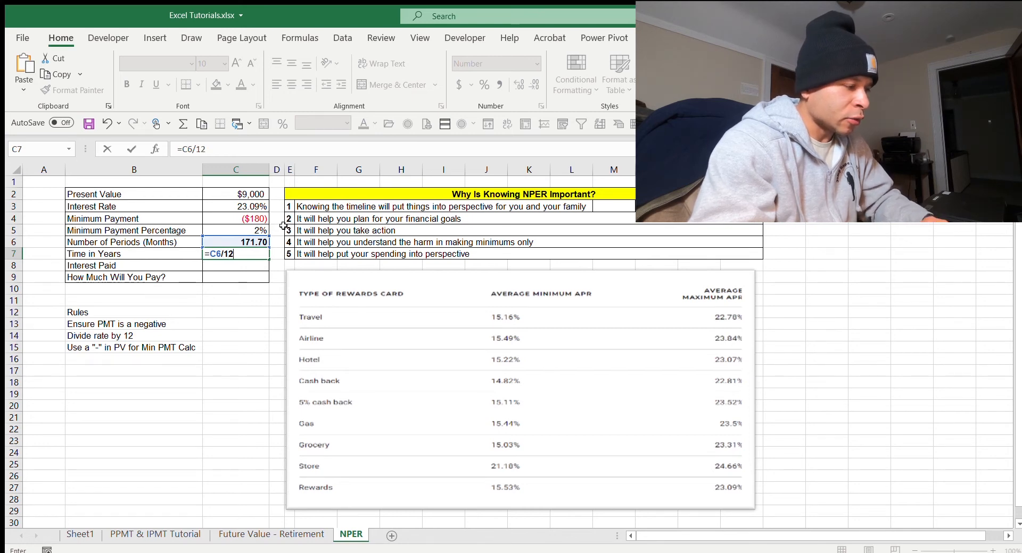
pyautogui.press('Return')
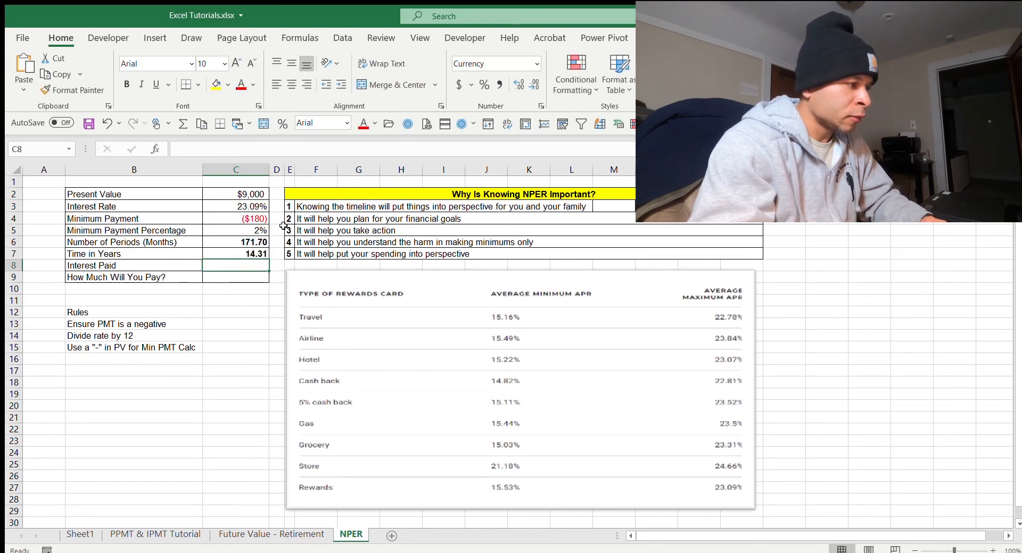
pyautogui.press('Up')
pyautogui.press('Down')
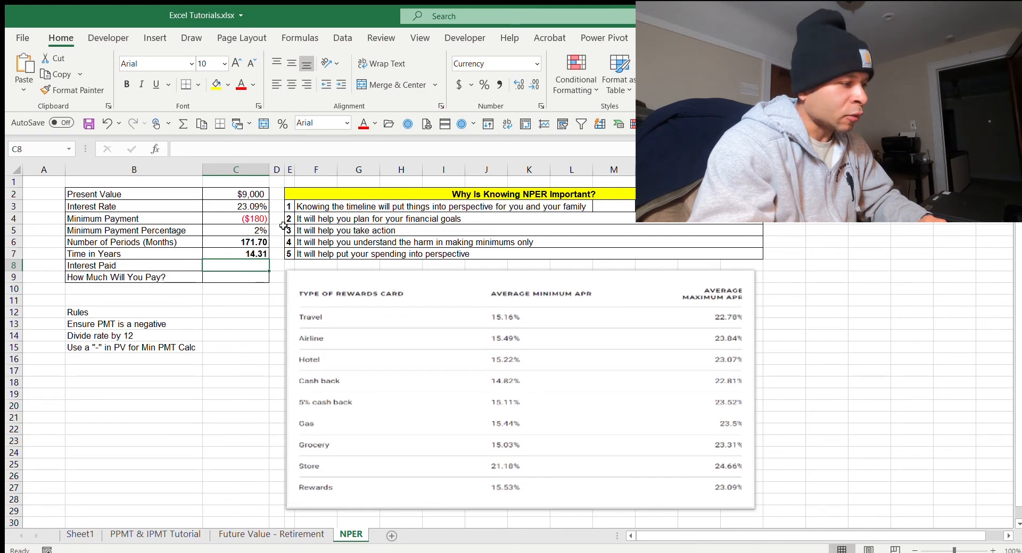
pyautogui.press('Up')
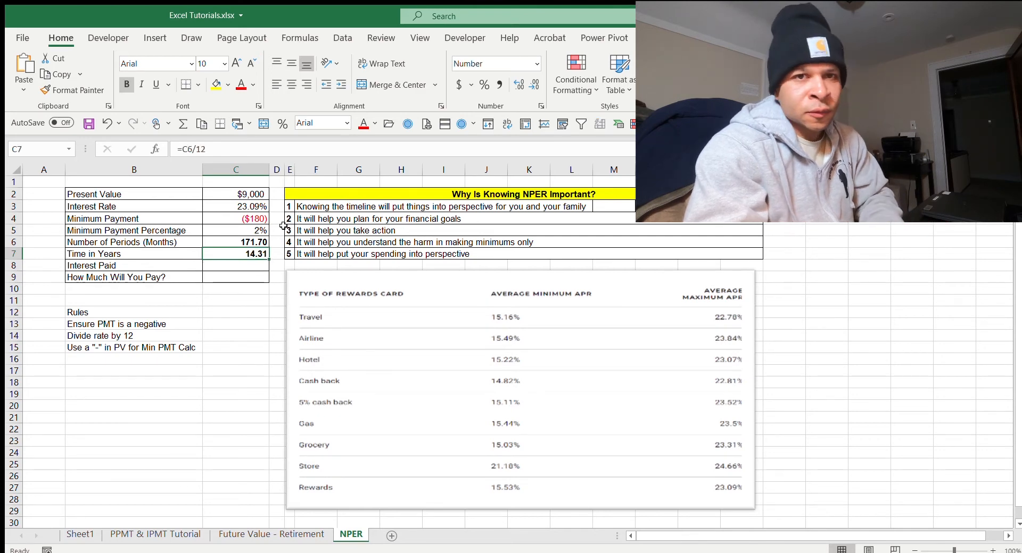
pyautogui.press('Up')
pyautogui.press('Up')
pyautogui.press('Up')
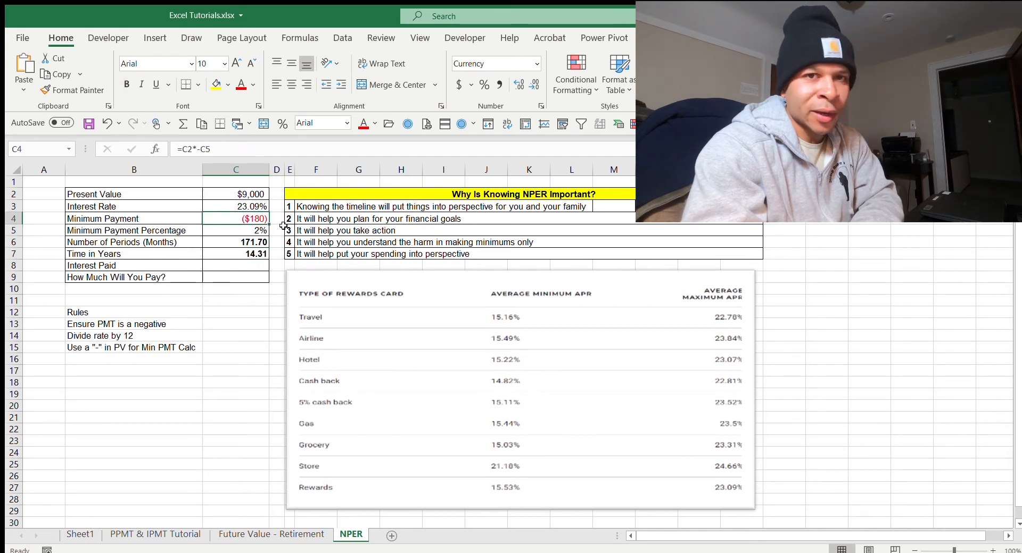
pyautogui.press('Down')
pyautogui.press('Down')
pyautogui.press('Down')
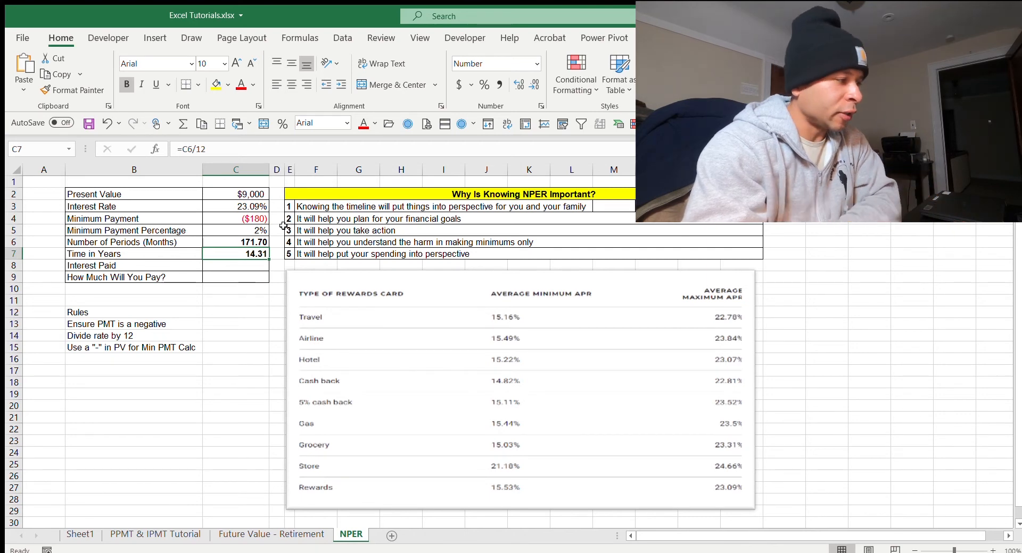
# Step: Calculate How Much Will You Pay in C9 by multiplying the months by the minimum payment with =C6*C4
pyautogui.press('Down')
pyautogui.press('Down')
pyautogui.press('Up')
pyautogui.press('Down')
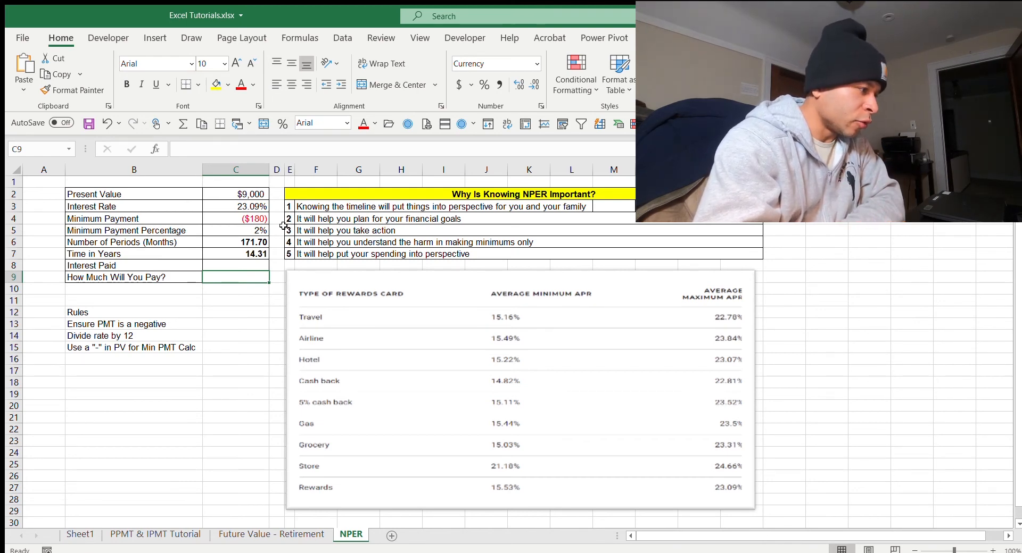
pyautogui.write('=')
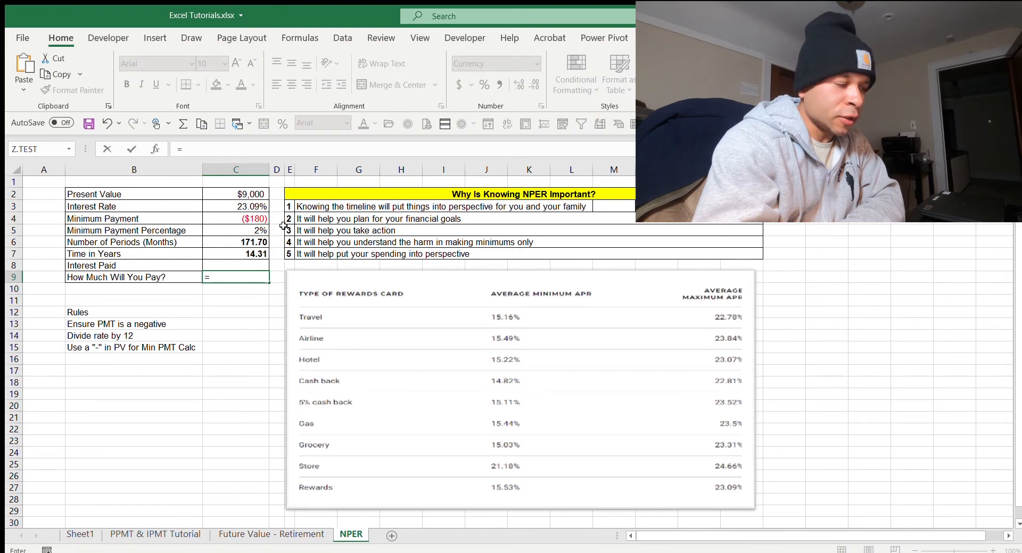
pyautogui.press('Up')
pyautogui.press('Up')
pyautogui.press('Up')
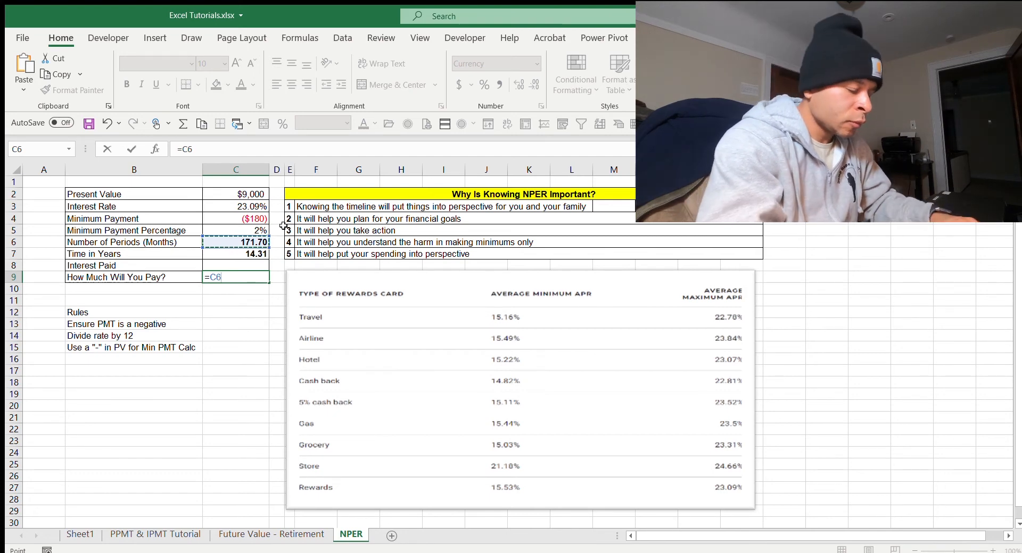
pyautogui.write('*')
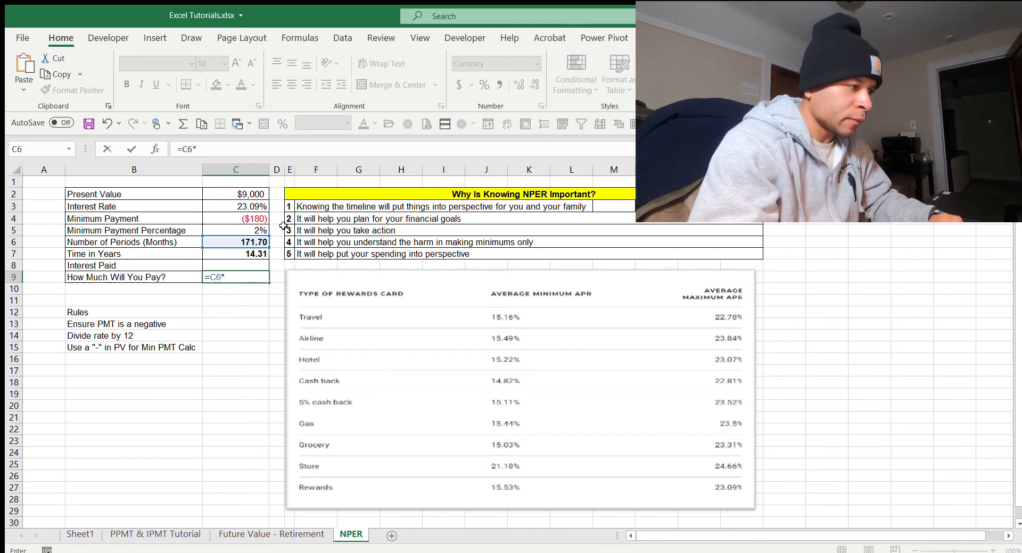
pyautogui.press('Up')
pyautogui.press('Up')
pyautogui.press('Up')
pyautogui.press('Up')
pyautogui.press('Up')
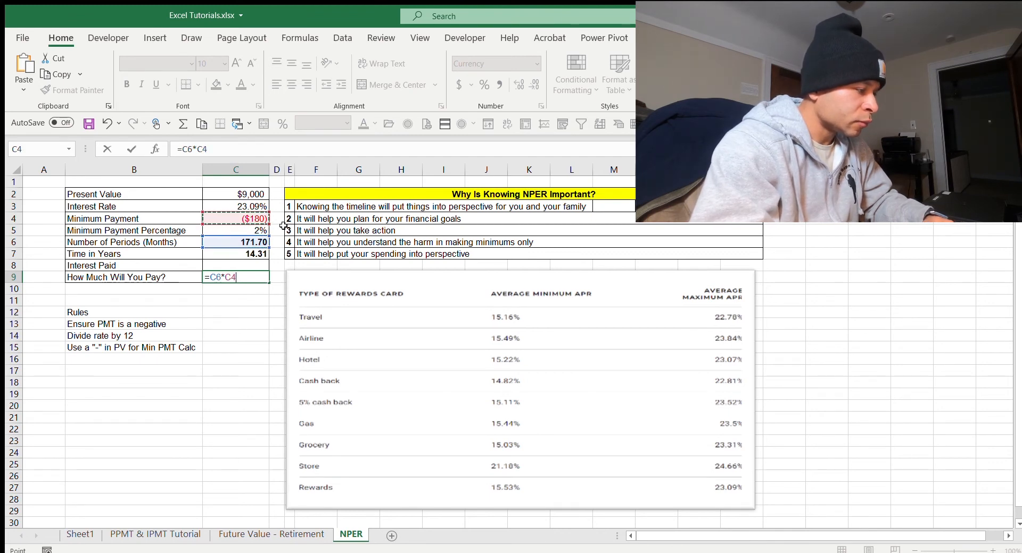
pyautogui.press('Return')
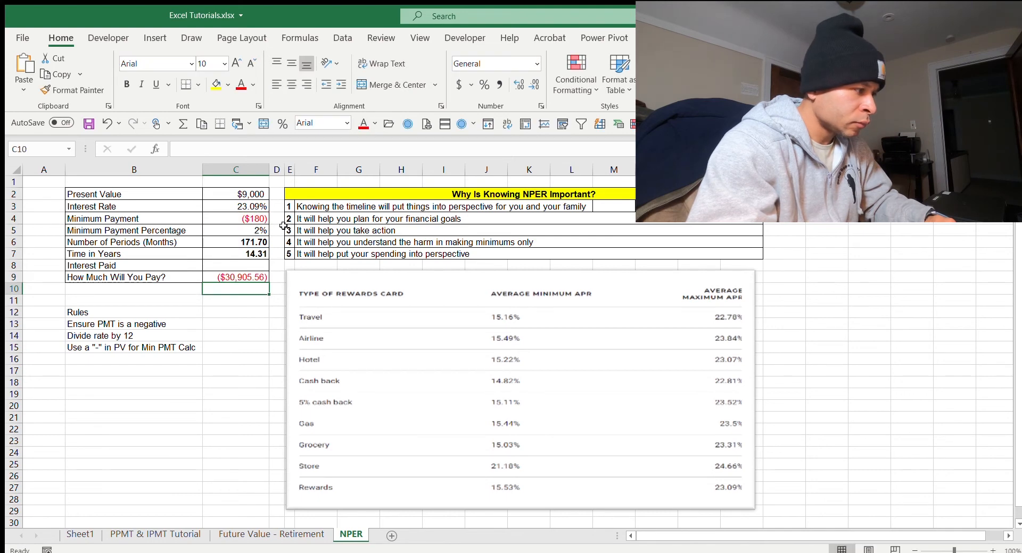
# Step: Compare the total amount paid in C9 with the original Present Value in C2
pyautogui.press('Up')
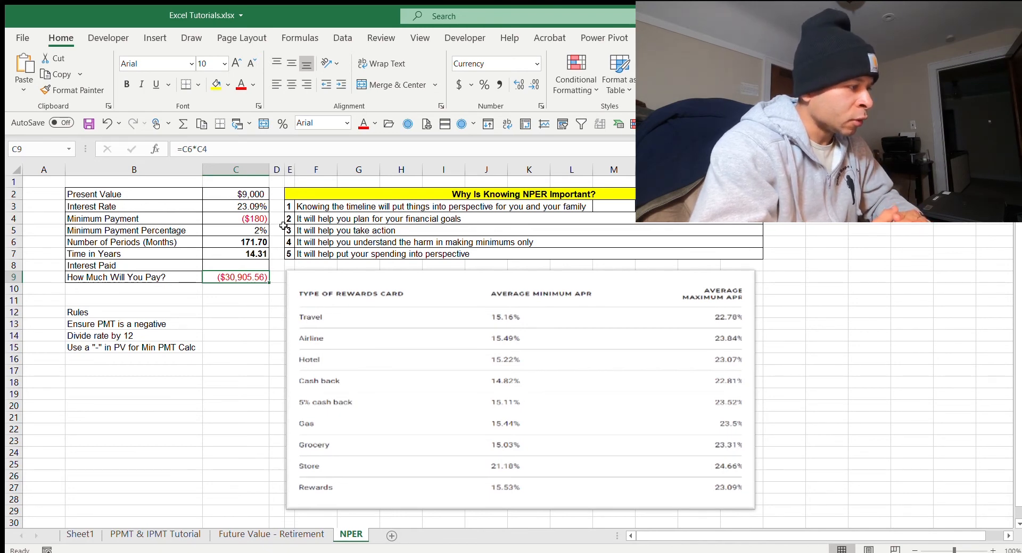
pyautogui.press('Down')
pyautogui.press('Down')
pyautogui.press('Up')
pyautogui.press('Up')
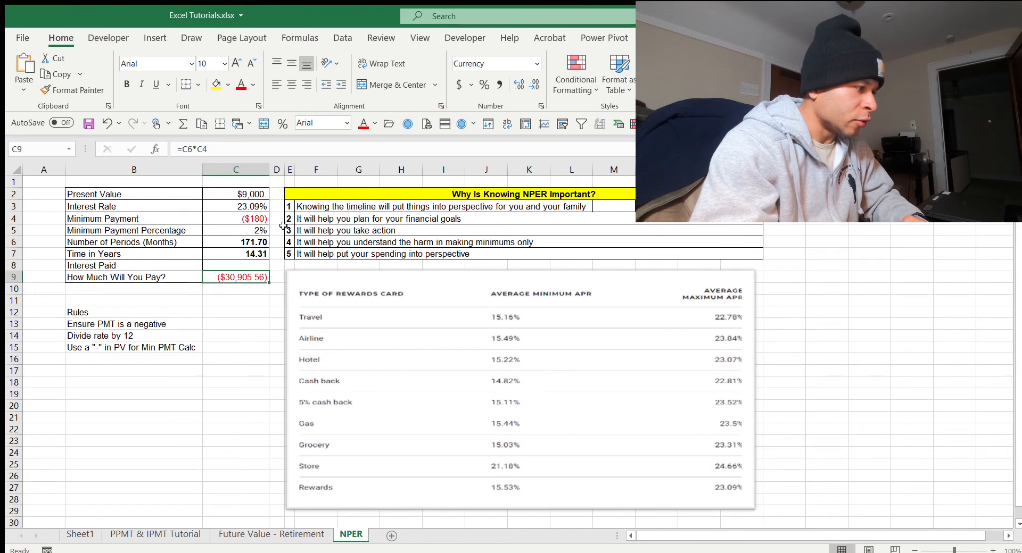
pyautogui.press('Up')
pyautogui.press('Up')
pyautogui.press('Up')
pyautogui.press('Up')
pyautogui.press('Up')
pyautogui.press('Up')
pyautogui.press('Up')
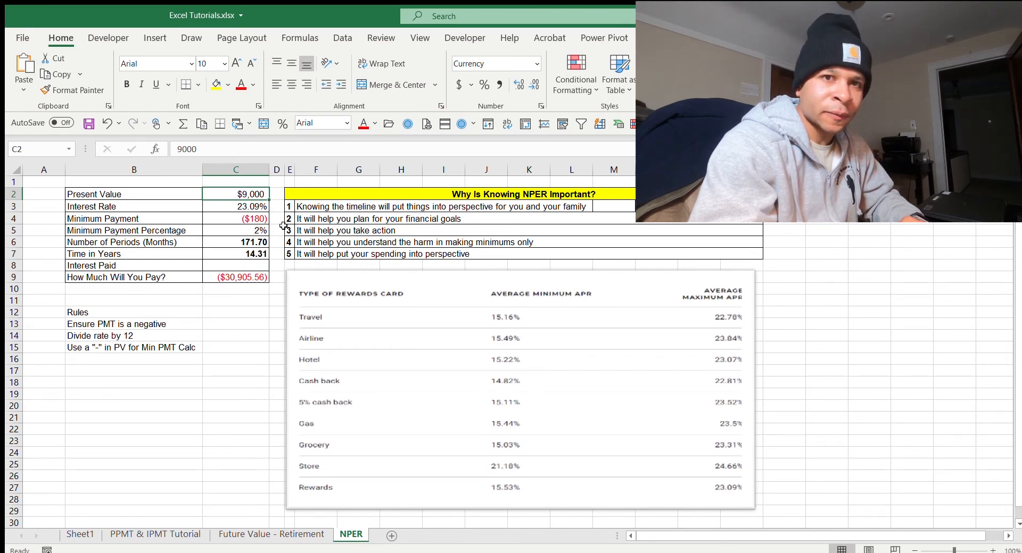
pyautogui.press('Down')
pyautogui.press('Down')
pyautogui.press('Down')
pyautogui.press('Down')
pyautogui.press('Down')
pyautogui.press('Down')
pyautogui.press('Down')
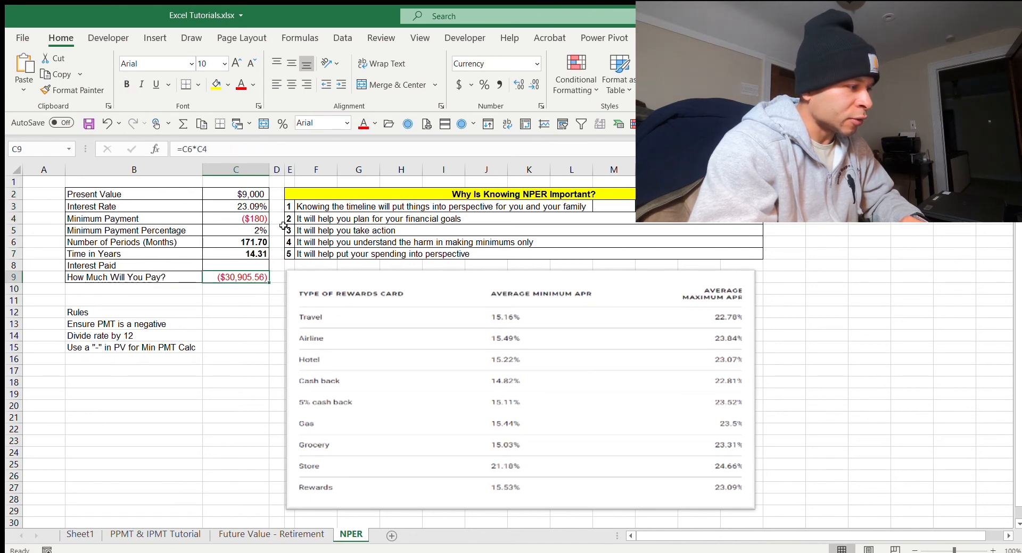
pyautogui.press('Up')
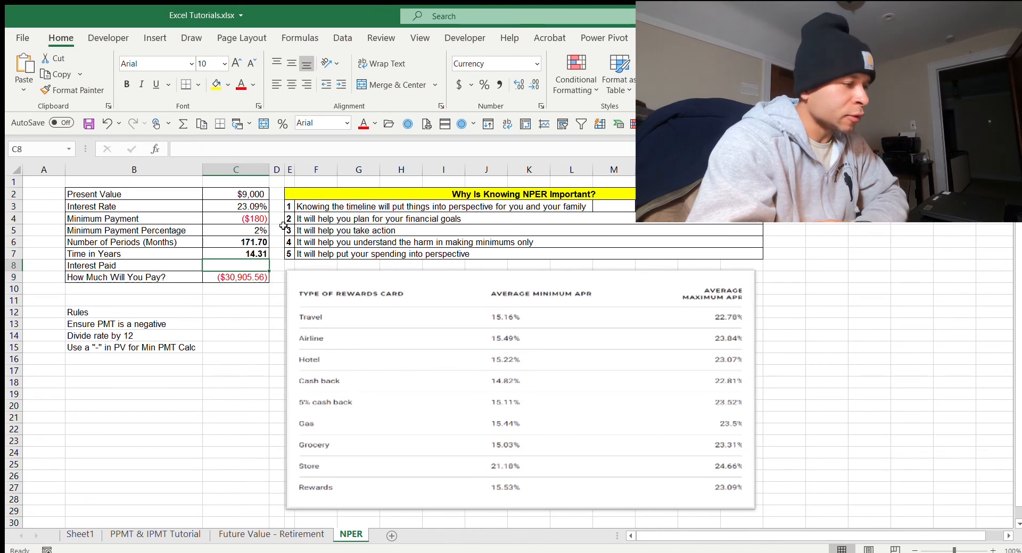
pyautogui.press('Up')
pyautogui.press('Up')
pyautogui.press('Up')
pyautogui.press('Up')
pyautogui.press('Up')
pyautogui.press('Up')
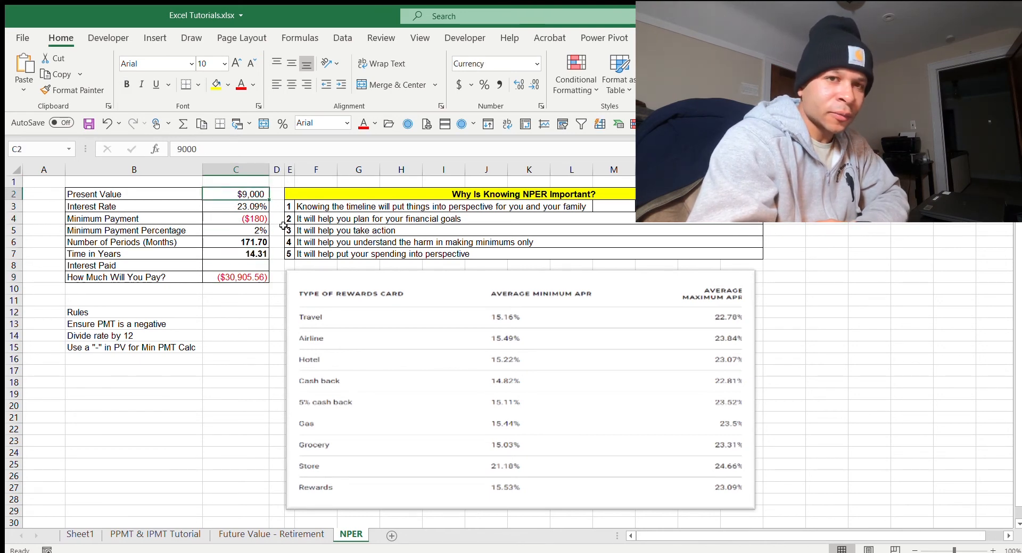
# Step: Calculate the Interest Paid in C8 by adding the Present Value to the negative total with =C9+C2
pyautogui.press('Down')
pyautogui.press('Down')
pyautogui.press('Down')
pyautogui.press('Down')
pyautogui.press('Down')
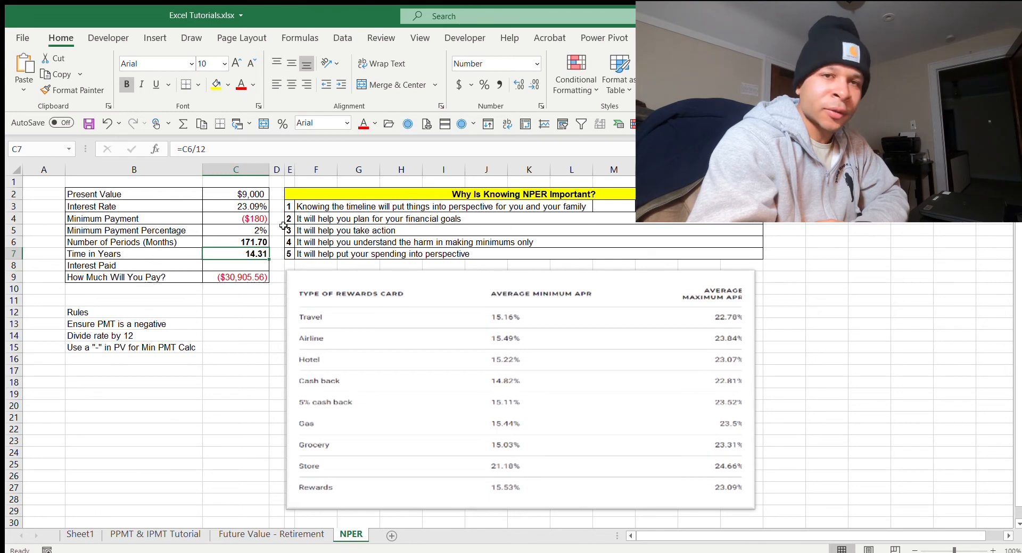
pyautogui.press('Down')
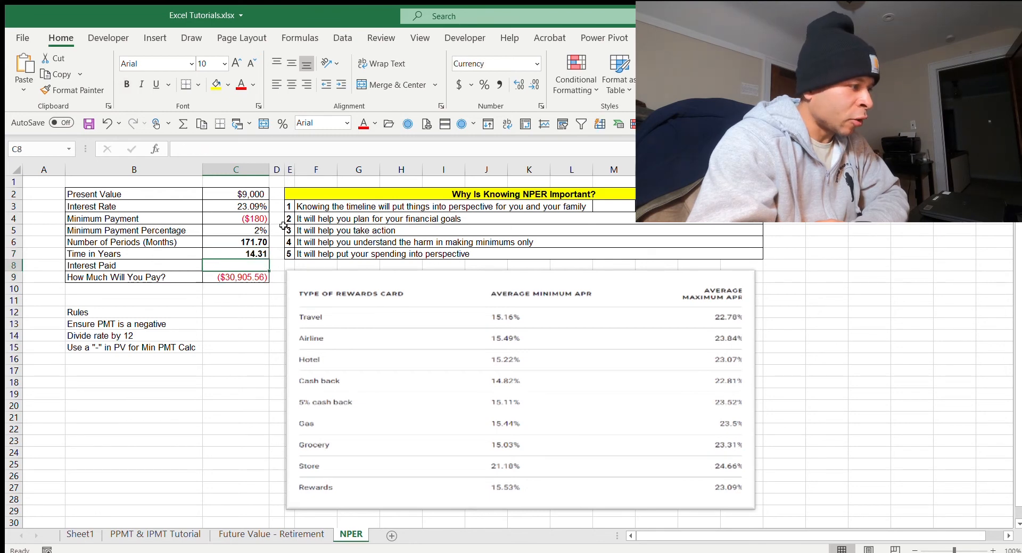
pyautogui.write('=')
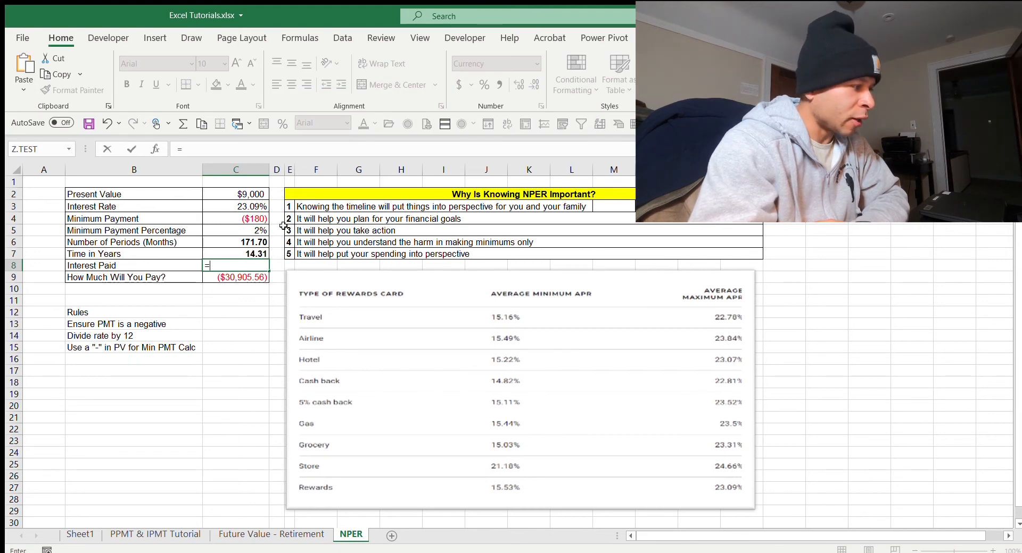
pyautogui.press('Down')
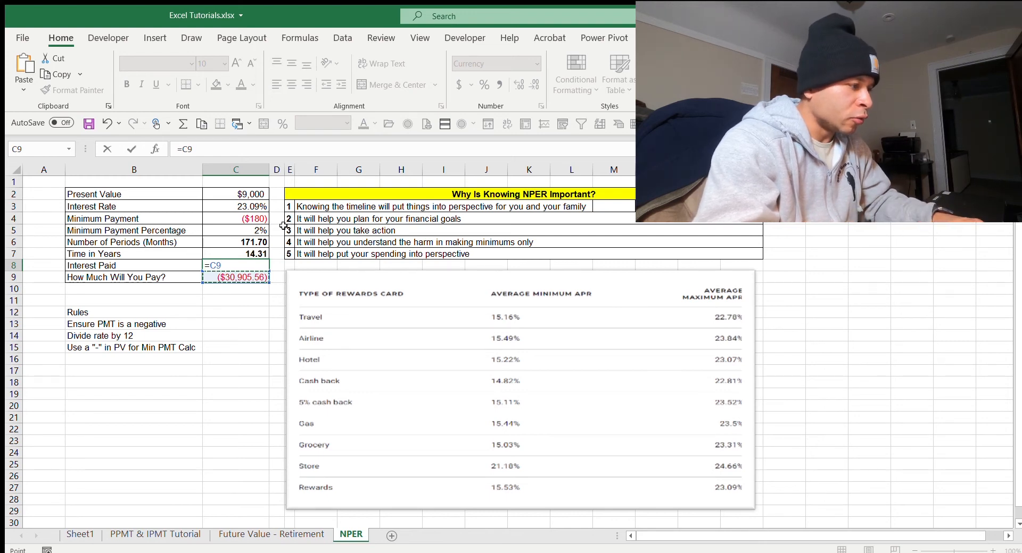
pyautogui.write('+')
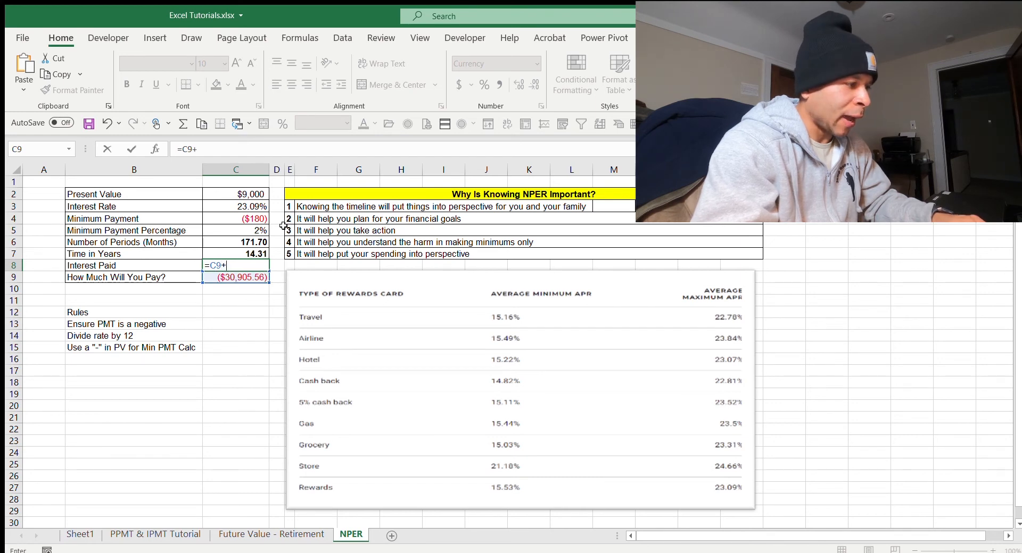
pyautogui.press('Up')
pyautogui.press('Up')
pyautogui.press('Up')
pyautogui.press('Up')
pyautogui.press('Up')
pyautogui.press('Up')
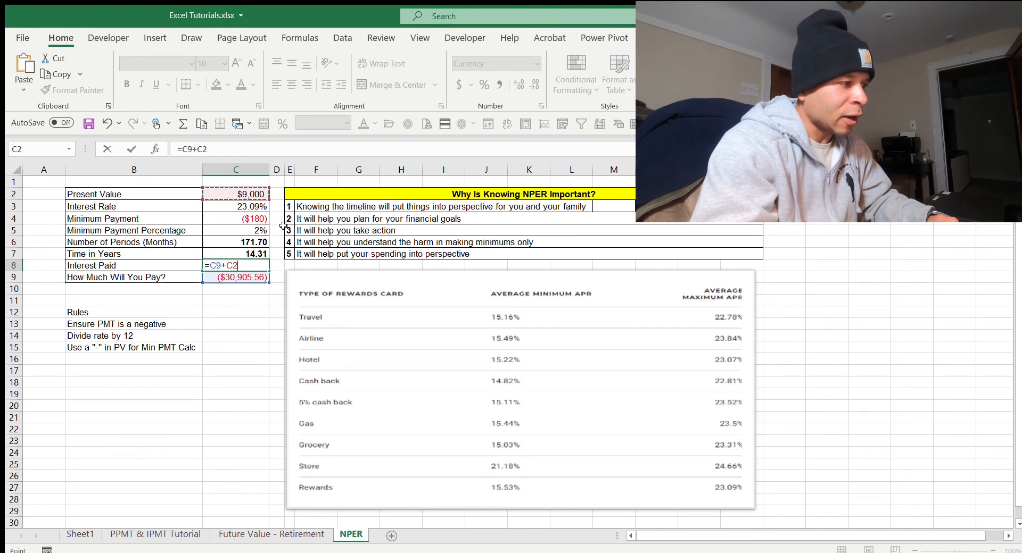
pyautogui.press('Return')
pyautogui.press('Down')
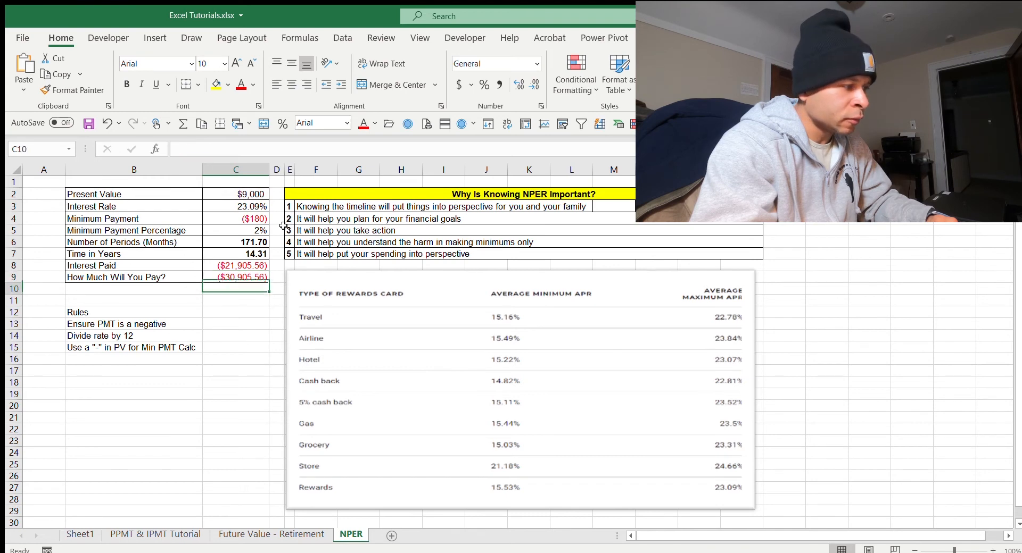
# Step: Review the Interest Paid, Time in Years, Number of Periods and How Much Will You Pay results
pyautogui.press('Up')
pyautogui.press('Up')
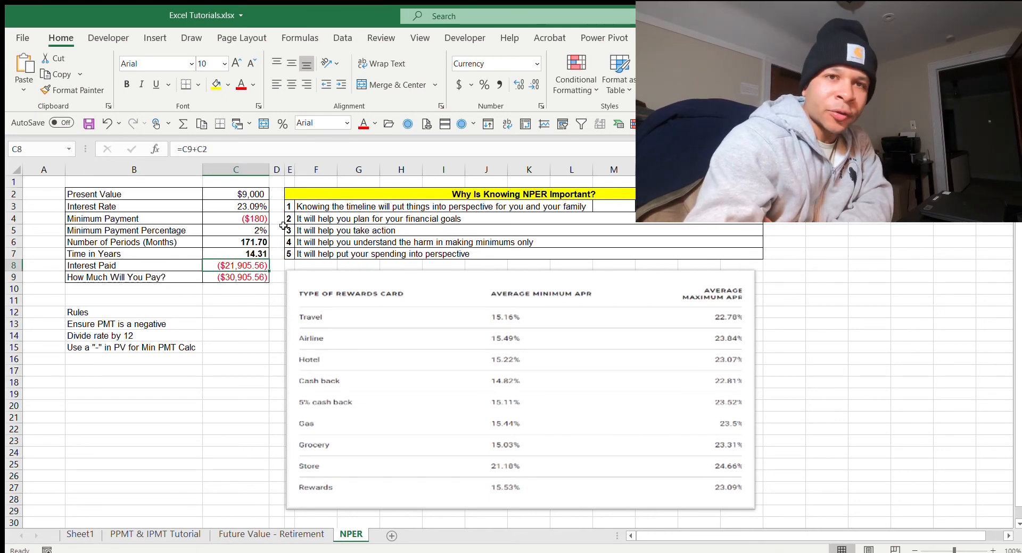
pyautogui.press('Down')
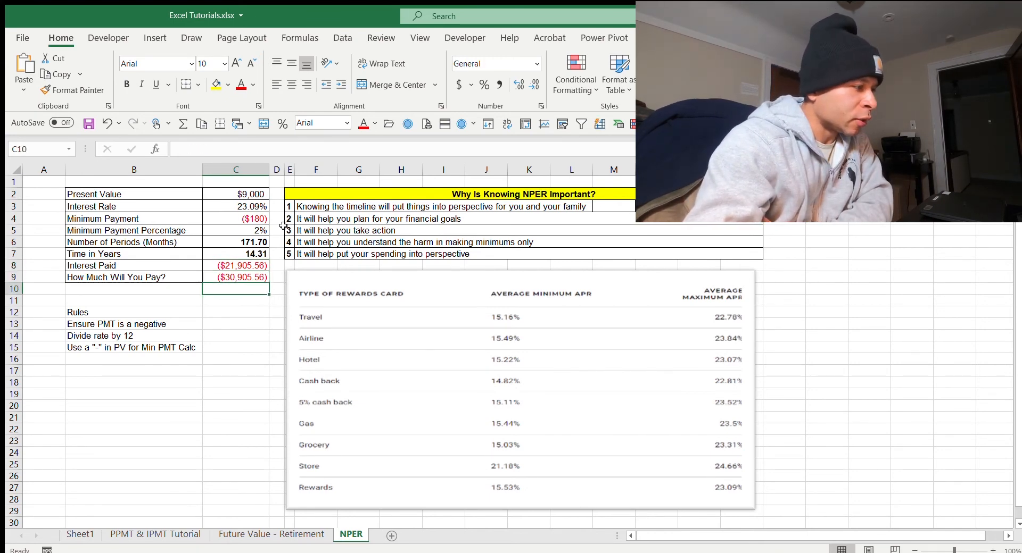
pyautogui.press('Up')
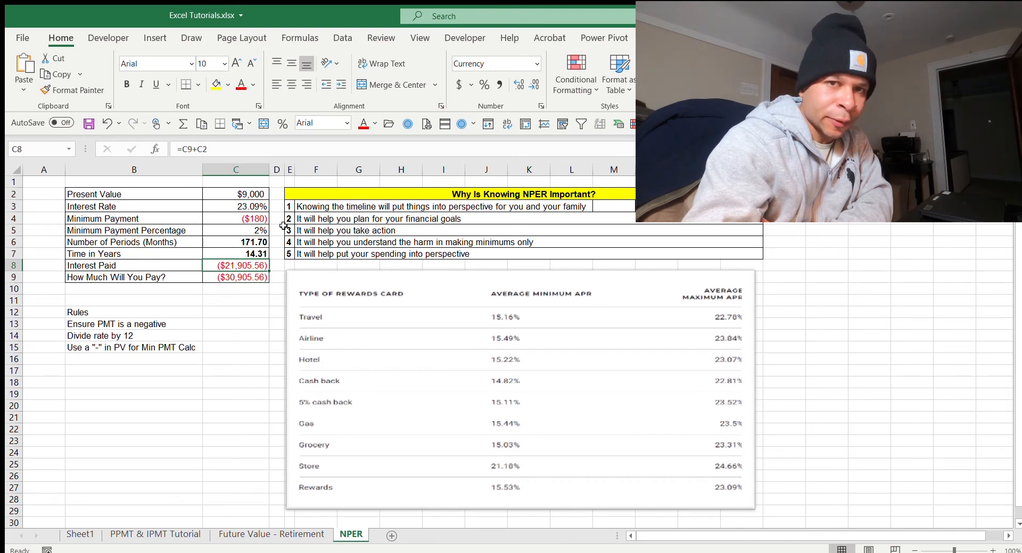
pyautogui.press('Down')
pyautogui.press('Up')
pyautogui.press('Up')
pyautogui.press('Up')
pyautogui.press('Down')
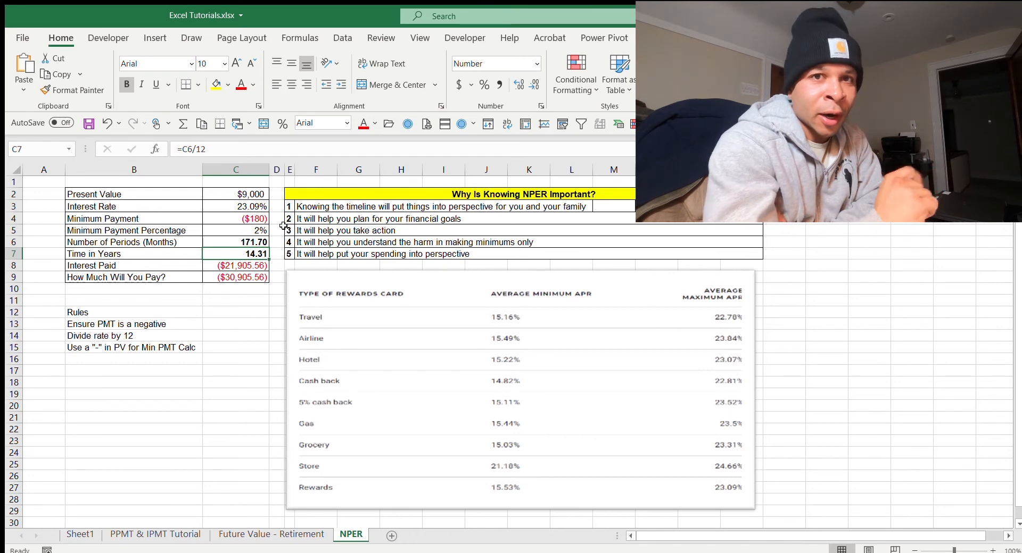
pyautogui.press('Down')
pyautogui.press('Down')
pyautogui.press('Up')
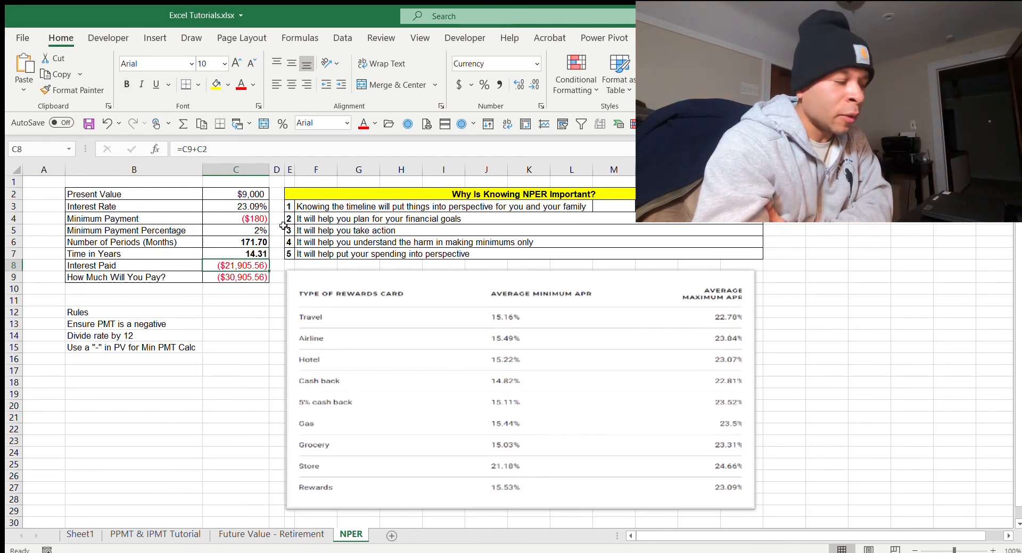
pyautogui.press('Down')
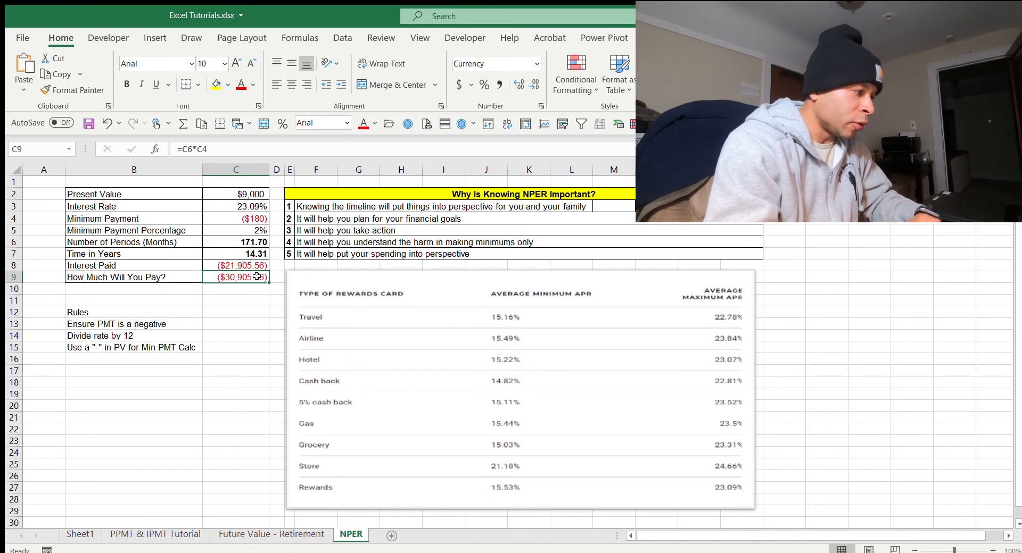
pyautogui.click(255, 245)
pyautogui.press('Down')
pyautogui.press('Down')
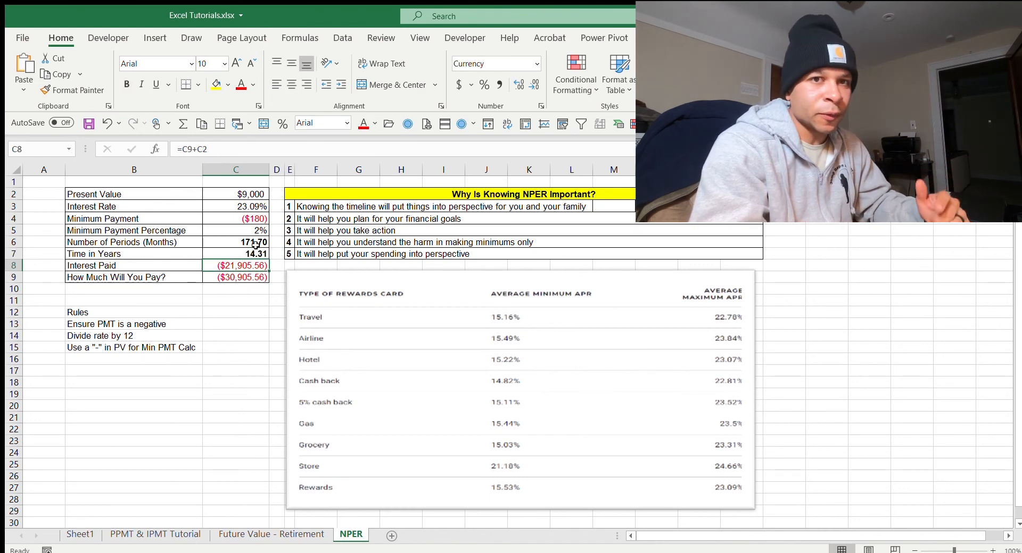
pyautogui.press('Down')
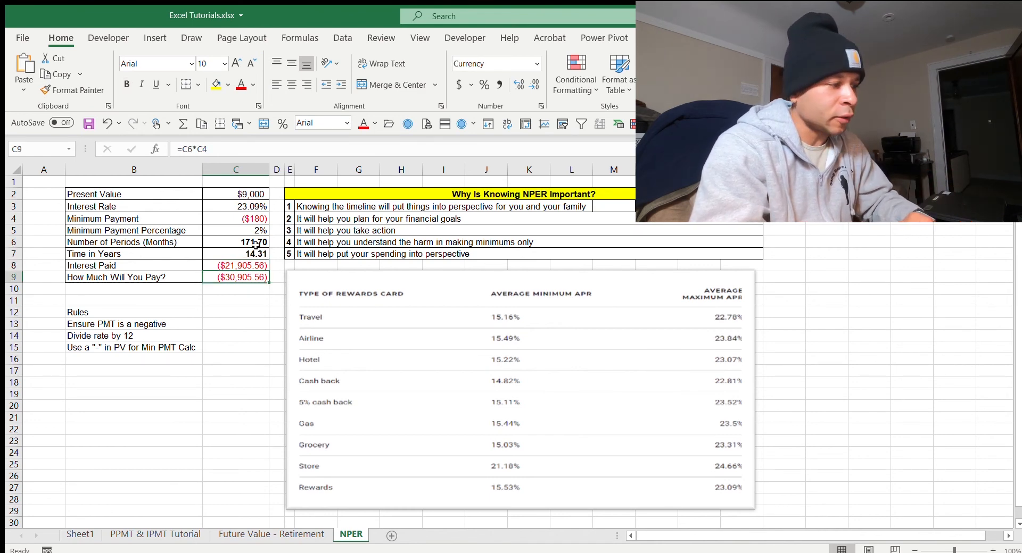
# Step: Change the Interest Rate in C3 to 23.99% to recalculate the payoff time and cost
pyautogui.click(277, 255)
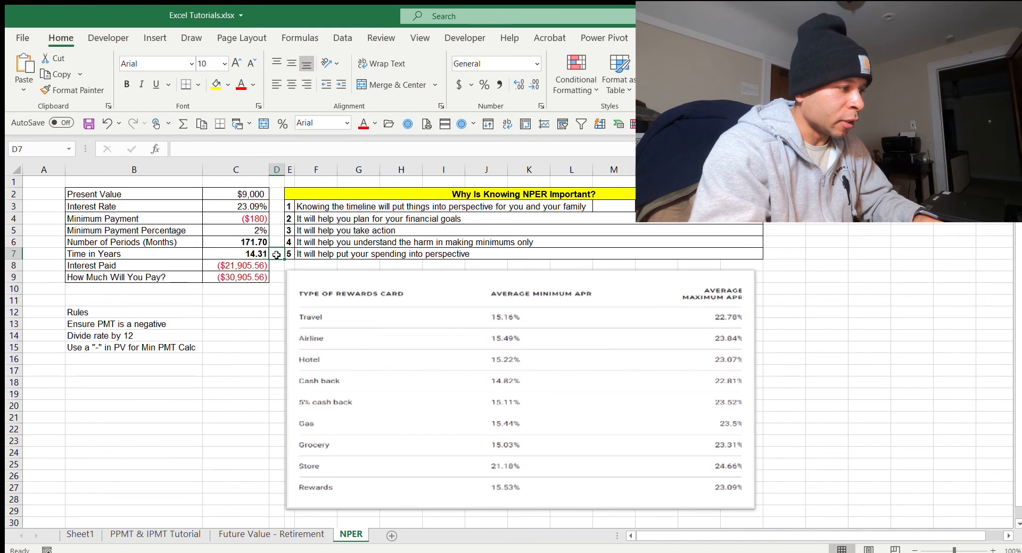
pyautogui.press('Up')
pyautogui.press('Left')
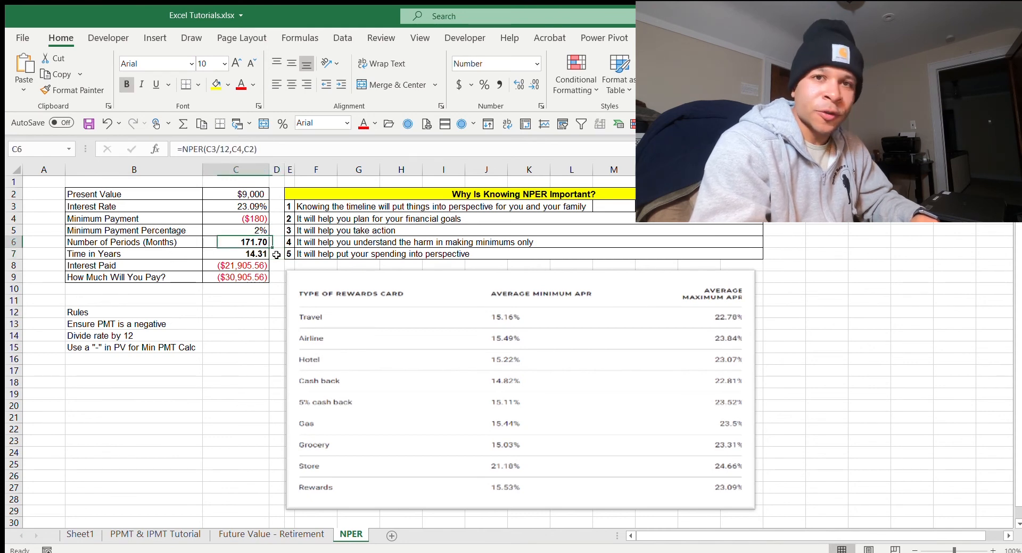
pyautogui.press('Down')
pyautogui.press('Up')
pyautogui.press('Up')
pyautogui.press('Up')
pyautogui.press('Up')
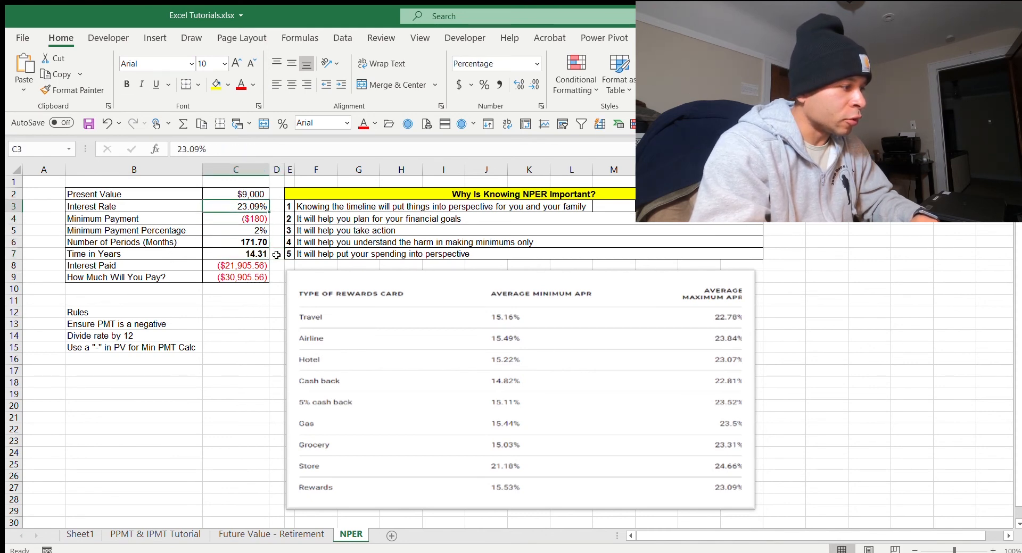
pyautogui.press('Up')
pyautogui.press('Down')
pyautogui.press('Down')
pyautogui.press('Up')
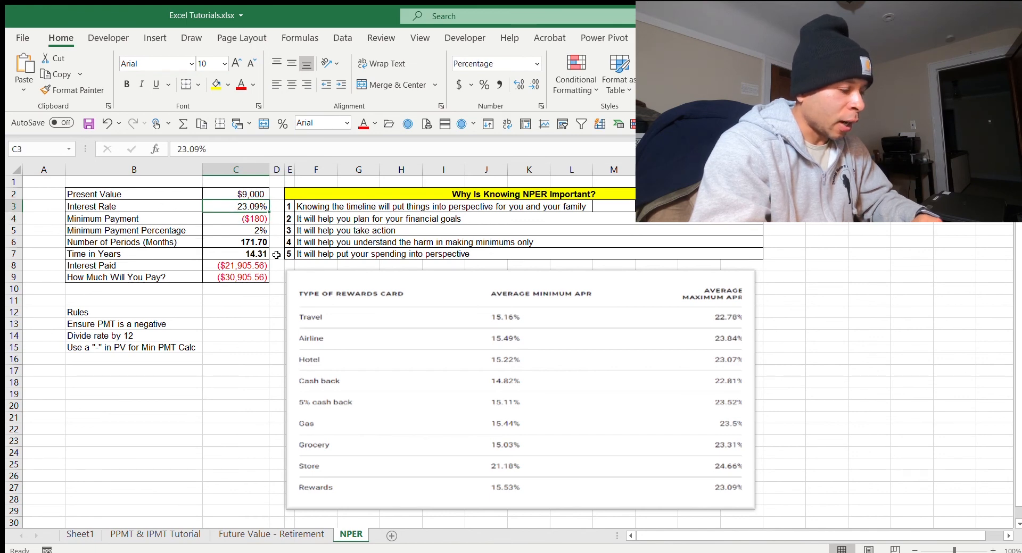
pyautogui.write('23')
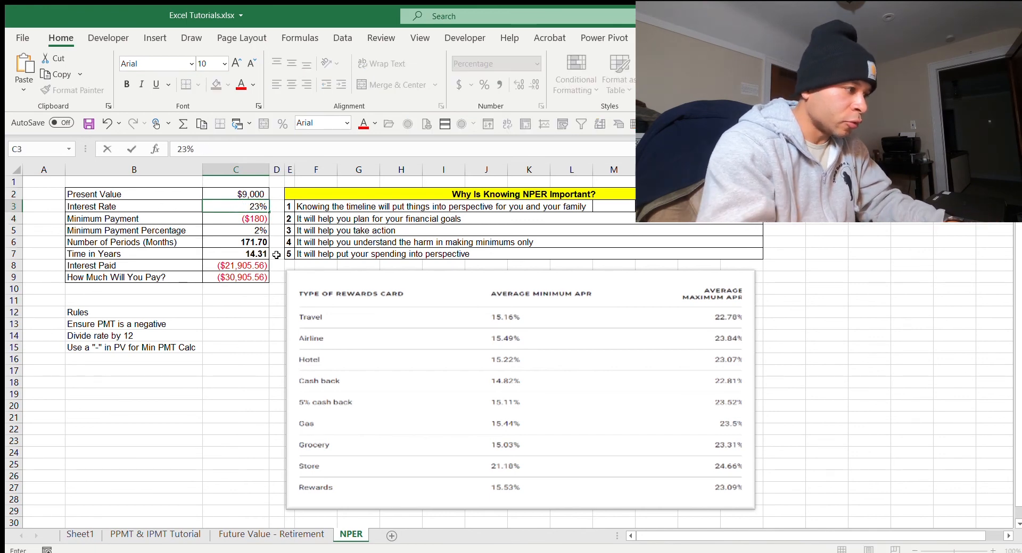
pyautogui.write('.99')
pyautogui.press('Return')
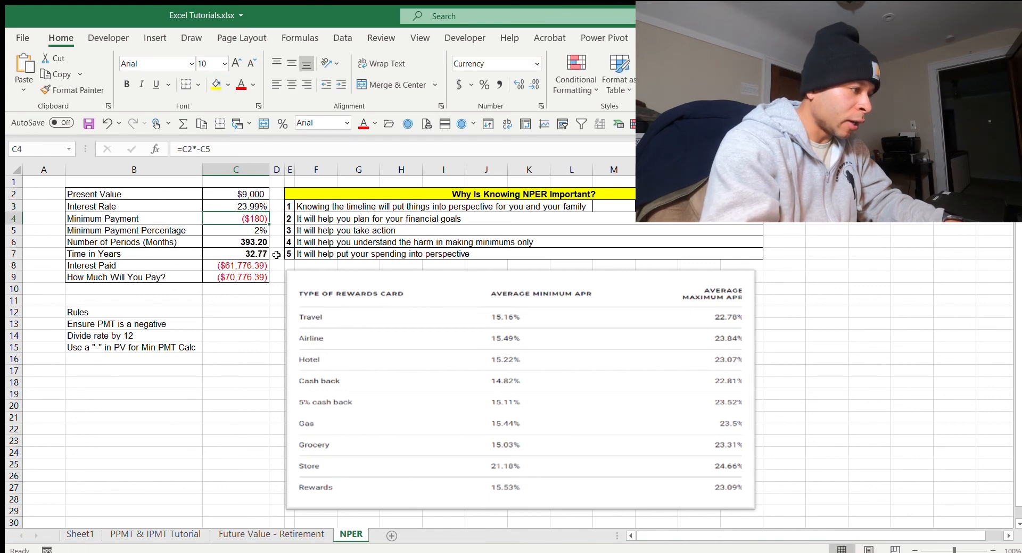
# Step: Review the results in C4 through C9 against the 23.99% Interest Rate in C3
pyautogui.press('Down')
pyautogui.press('Down')
pyautogui.press('Down')
pyautogui.press('Down')
pyautogui.press('Down')
pyautogui.press('Down')
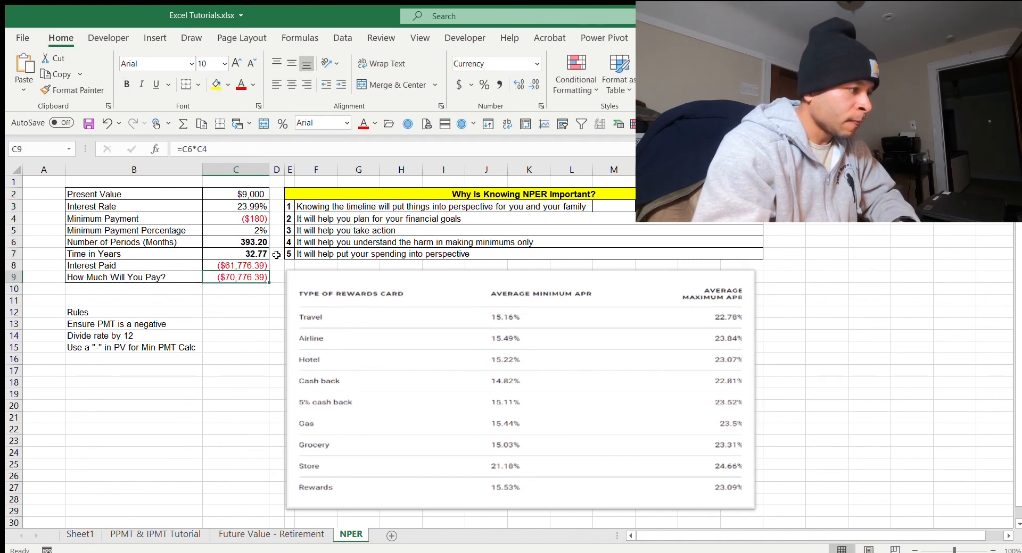
pyautogui.press('Up')
pyautogui.press('Up')
pyautogui.press('Up')
pyautogui.press('Up')
pyautogui.press('Up')
pyautogui.press('Up')
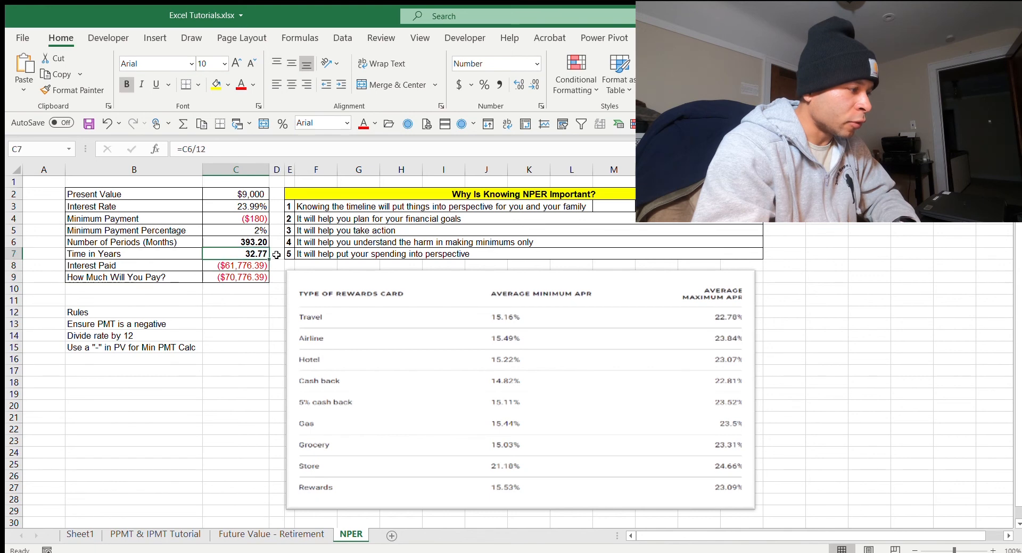
pyautogui.press('Up')
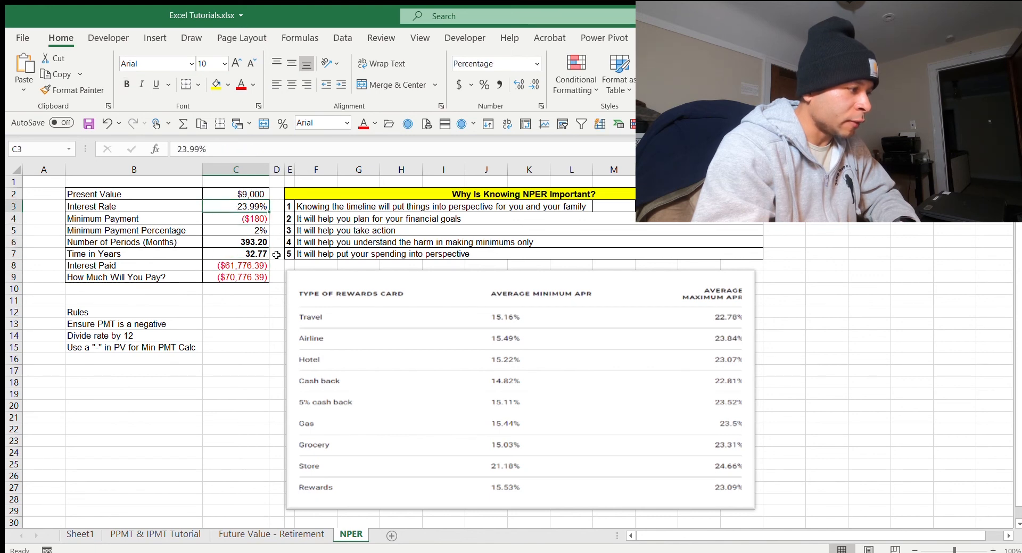
# Step: Examine the Number of Periods in C6 and the Time in Years in C7 for the current rate
pyautogui.press('Down')
pyautogui.press('Down')
pyautogui.press('Down')
pyautogui.press('Down')
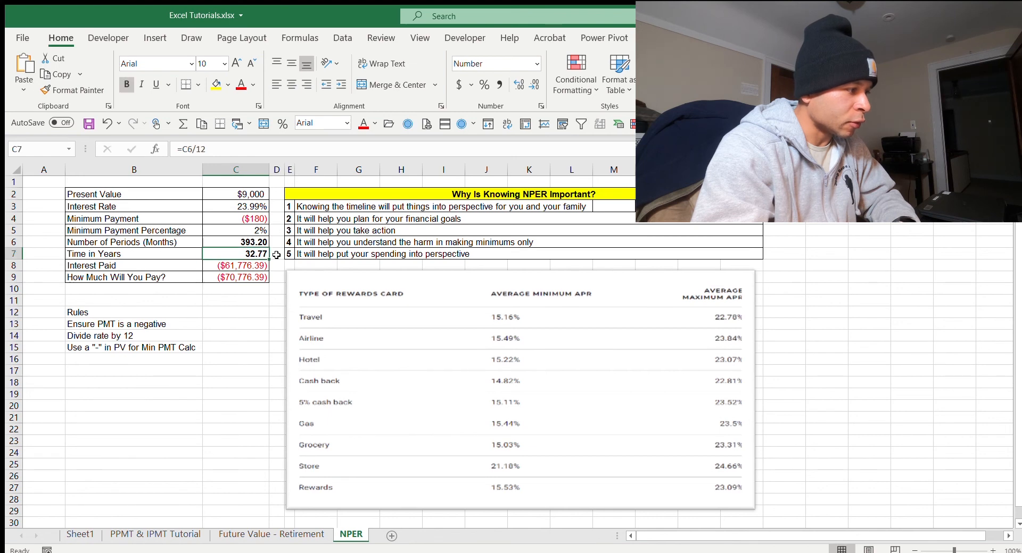
pyautogui.press('Up')
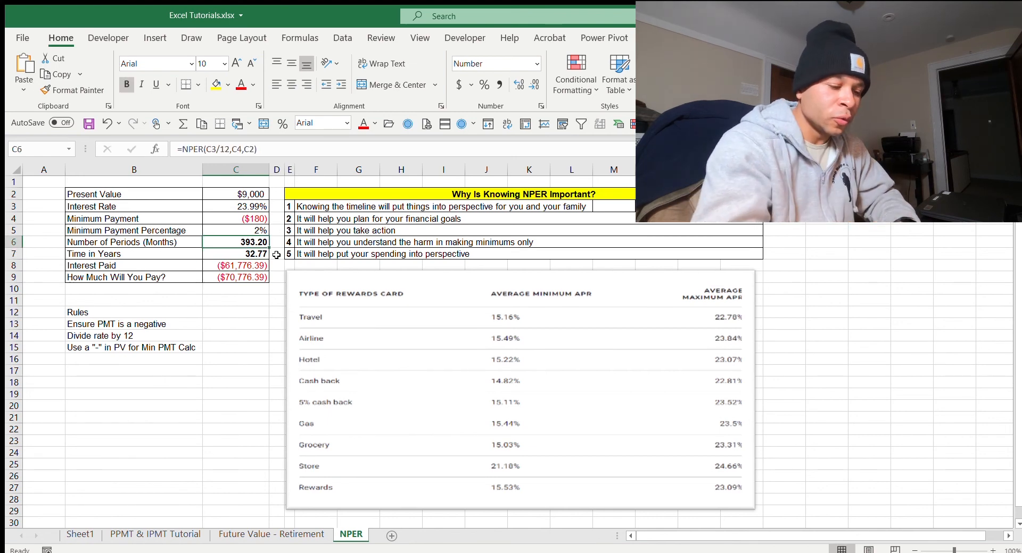
pyautogui.press('Up')
pyautogui.press('Down')
pyautogui.press('Down')
# Step: Set the Interest Rate in C3 to 23.09% and check the recalculated Time in Years
pyautogui.press('Up')
pyautogui.press('Up')
pyautogui.press('Up')
pyautogui.press('Up')
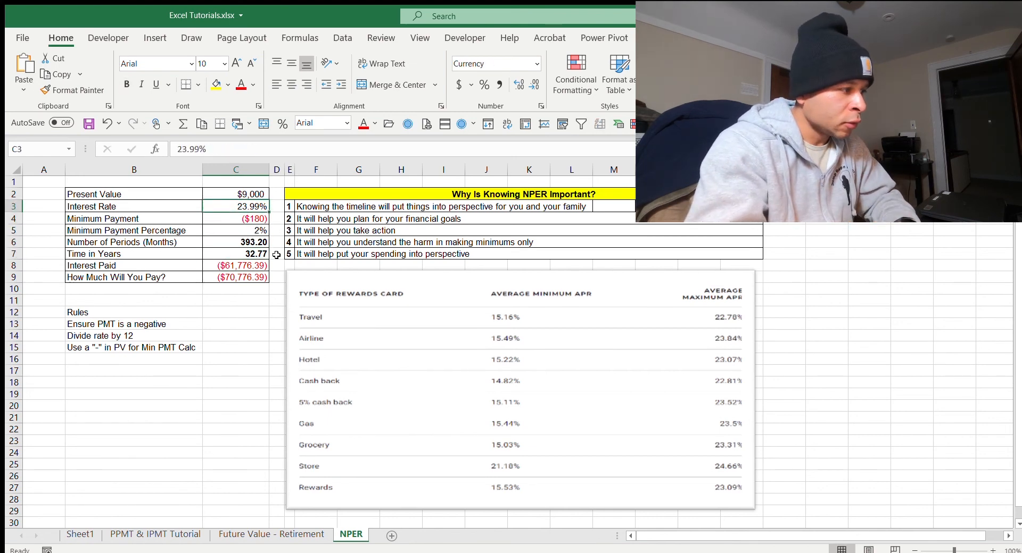
pyautogui.write('23.0')
pyautogui.write('9')
pyautogui.press('Return')
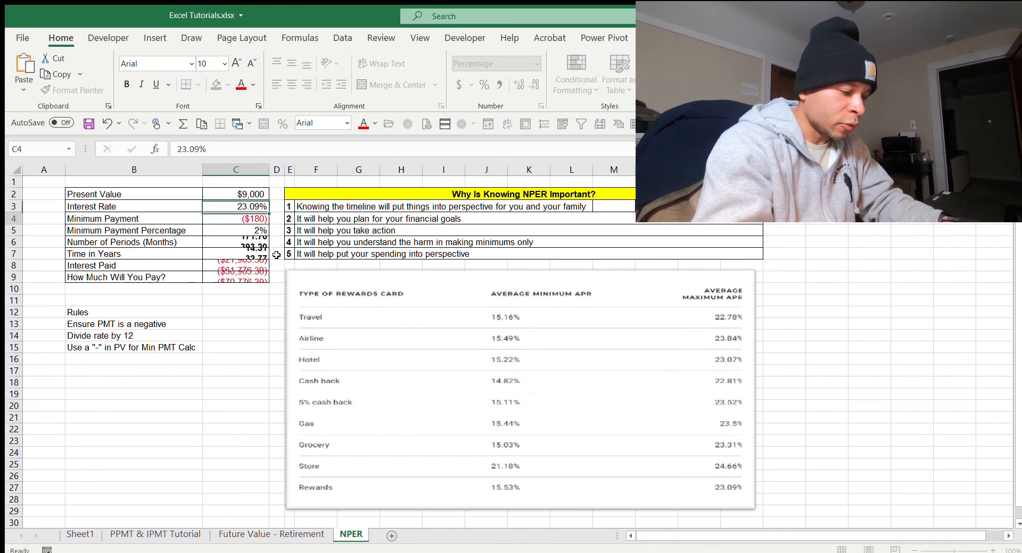
pyautogui.press('Down')
pyautogui.press('Down')
pyautogui.press('Down')
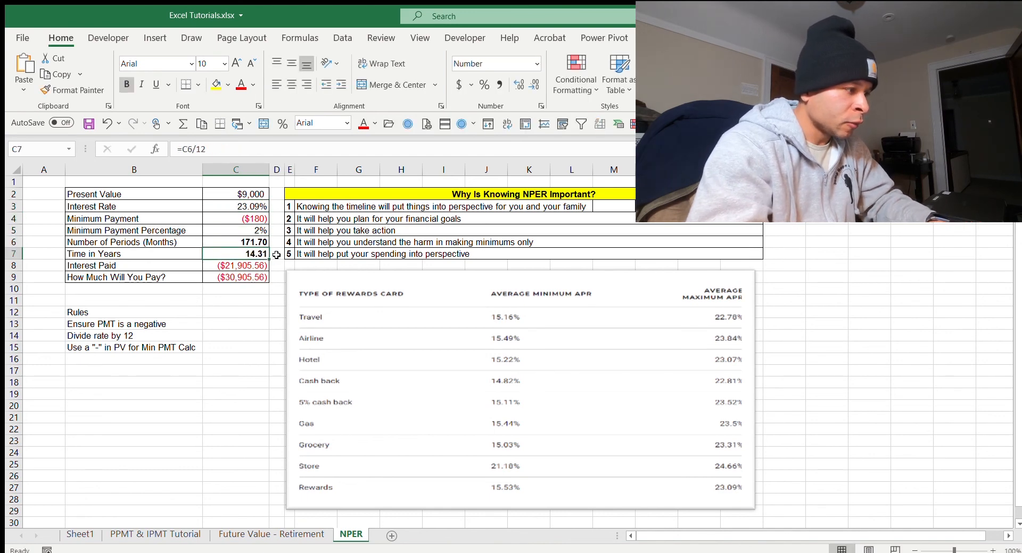
pyautogui.press('Up')
pyautogui.press('Up')
pyautogui.press('Up')
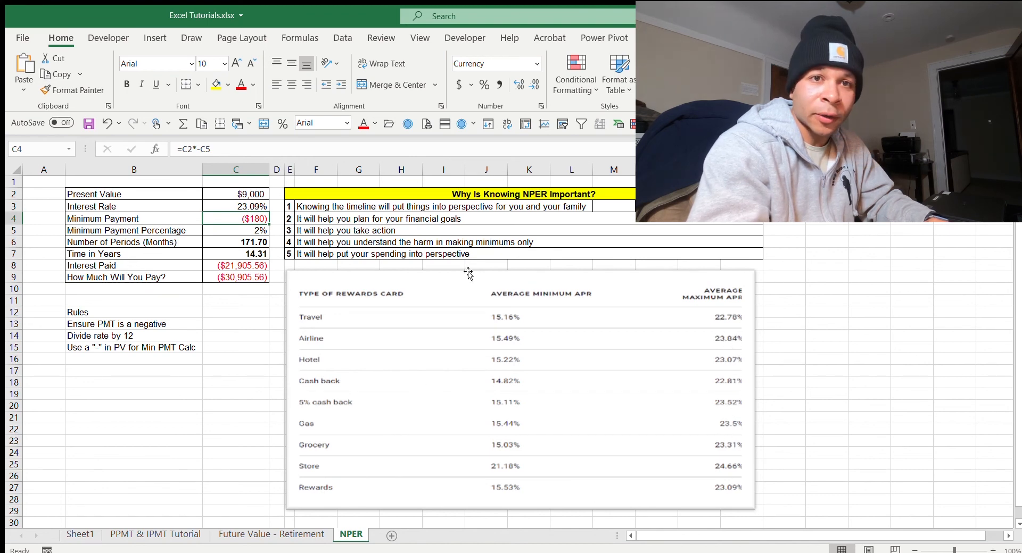
# Step: Set the Interest Rate in C3 to 23.84%, the airline card's average maximum APR
pyautogui.click(255, 207)
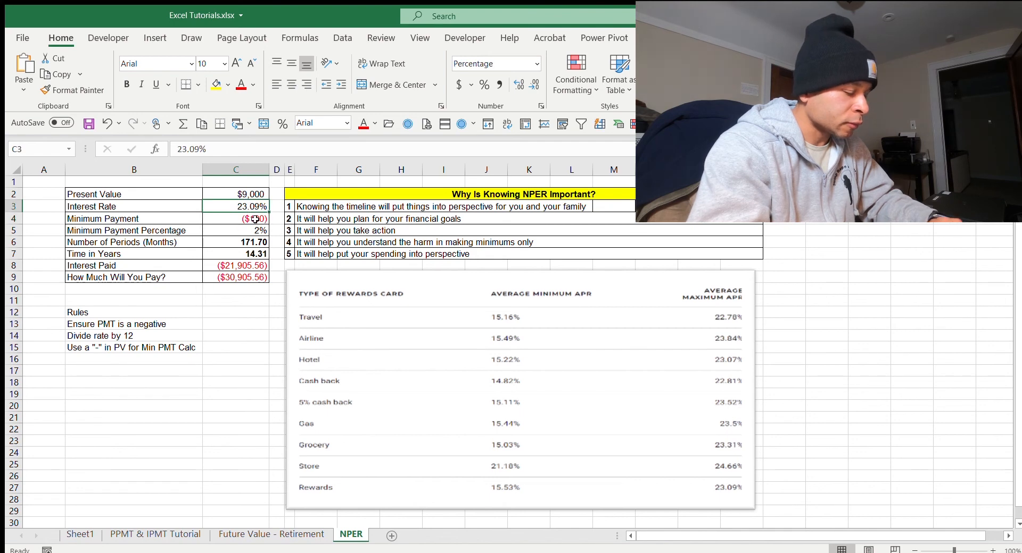
pyautogui.write('23.')
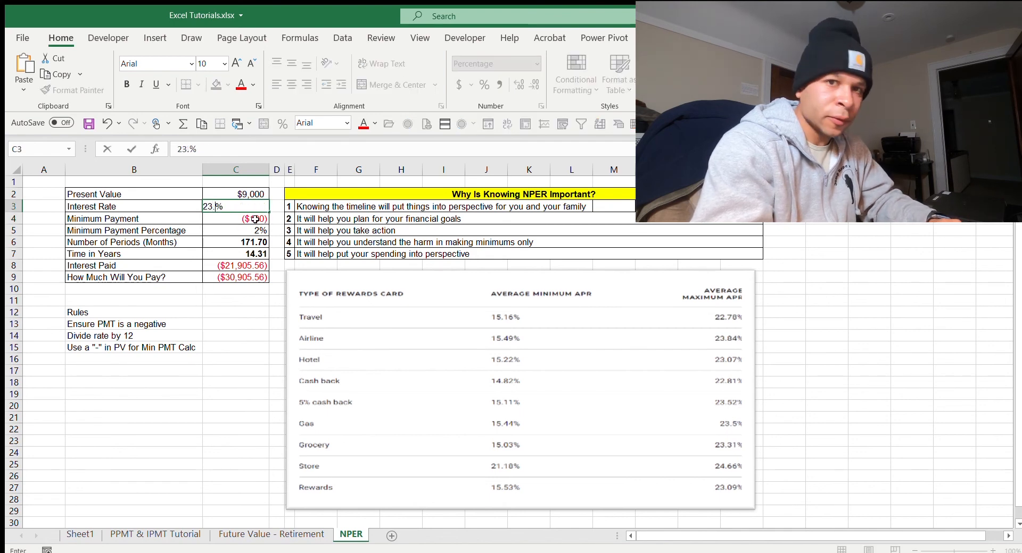
pyautogui.write('84')
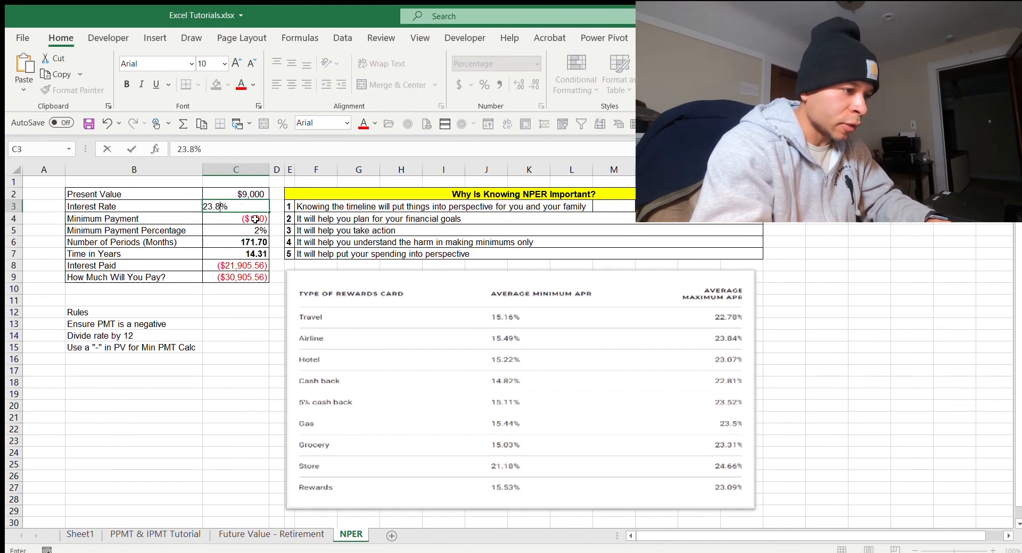
pyautogui.press('Return')
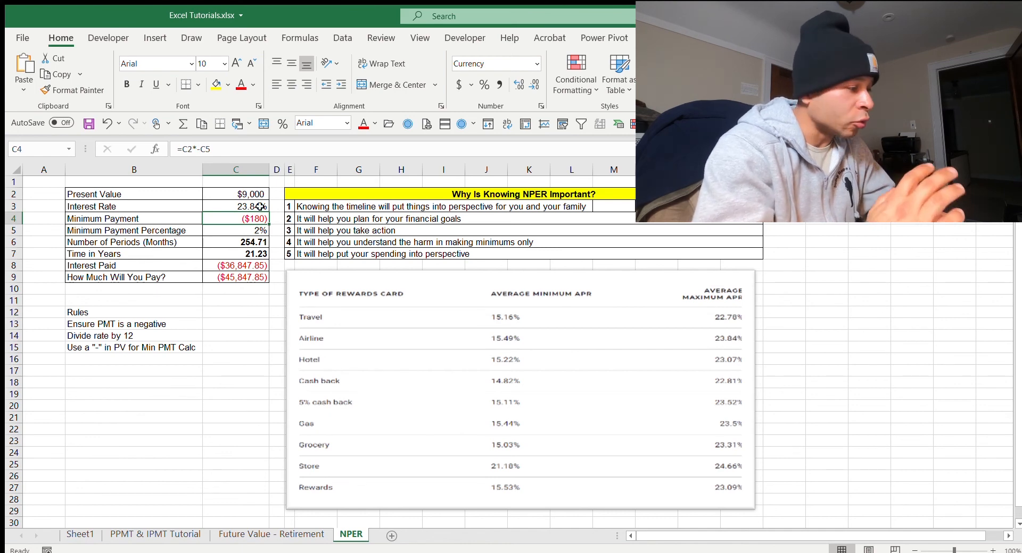
# Step: Test larger balances by setting the Present Value in C2 to 10000 and then to 12000
pyautogui.click(258, 194)
pyautogui.write('10000')
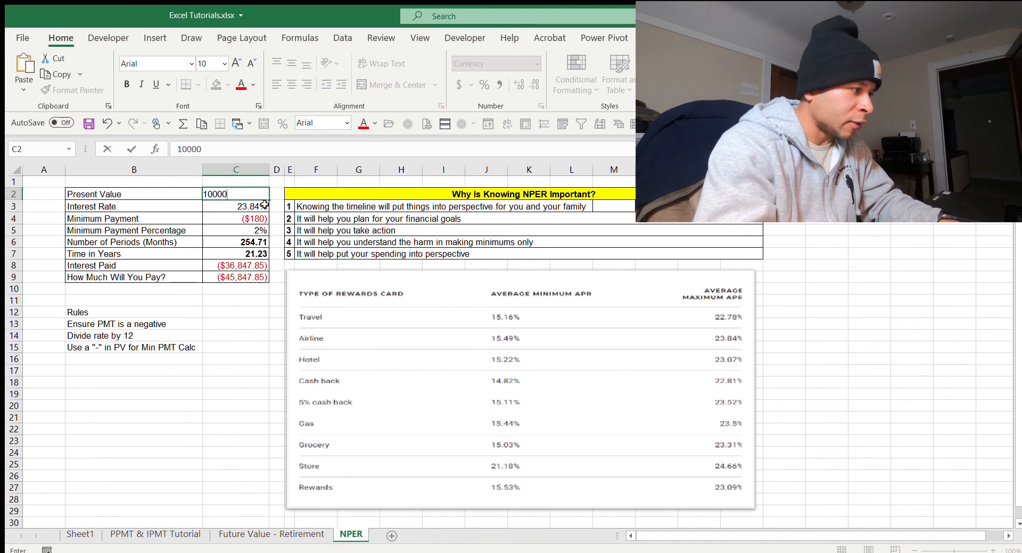
pyautogui.press('Return')
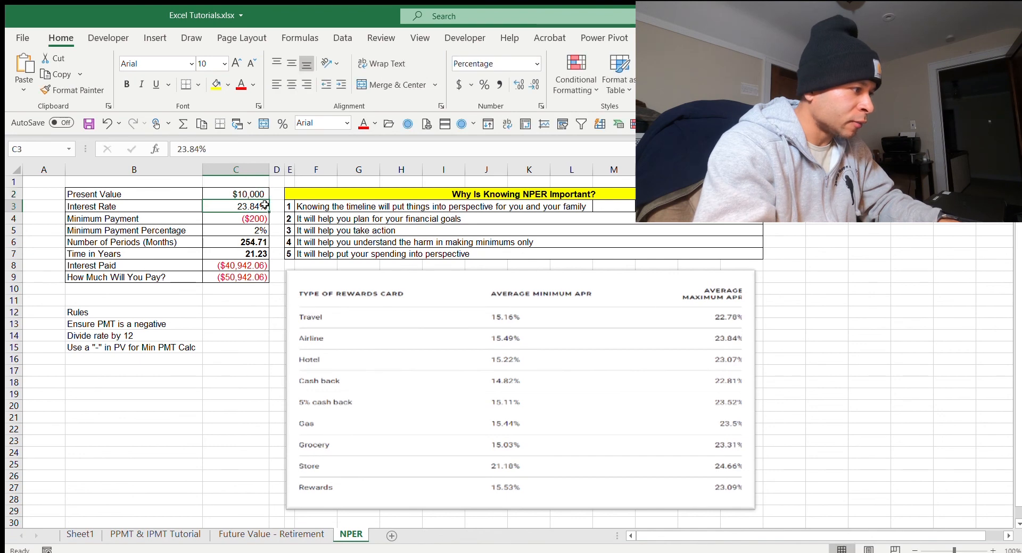
pyautogui.press('Up')
pyautogui.write('12,0')
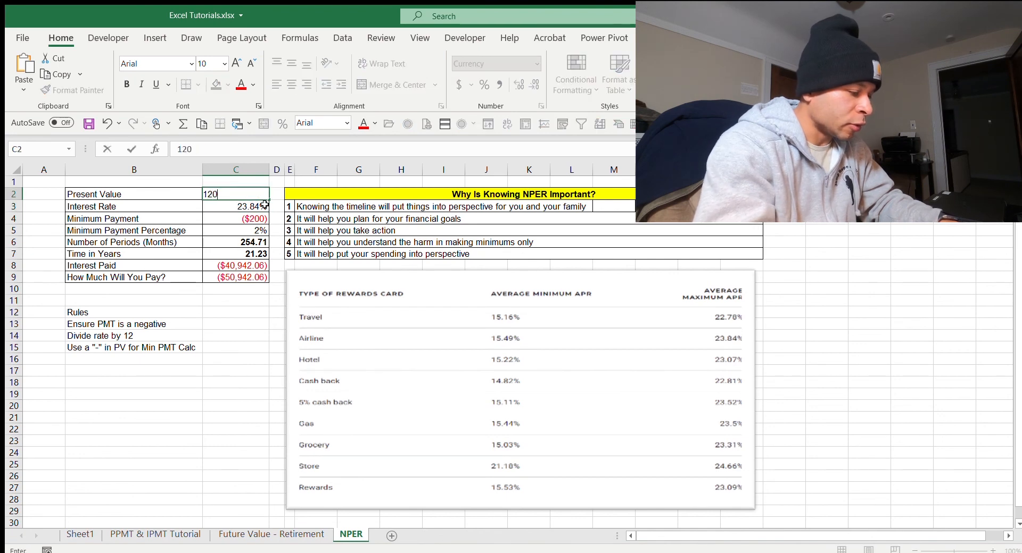
pyautogui.write('00')
pyautogui.press('Return')
pyautogui.press('Return')
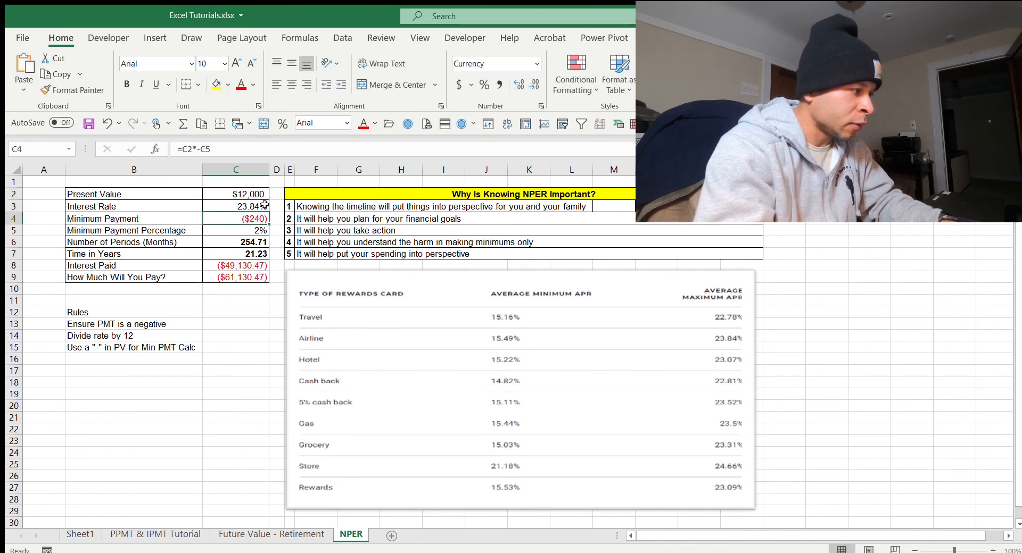
# Step: Test an Interest Rate of 27% in C3
pyautogui.press('Up')
pyautogui.write('27')
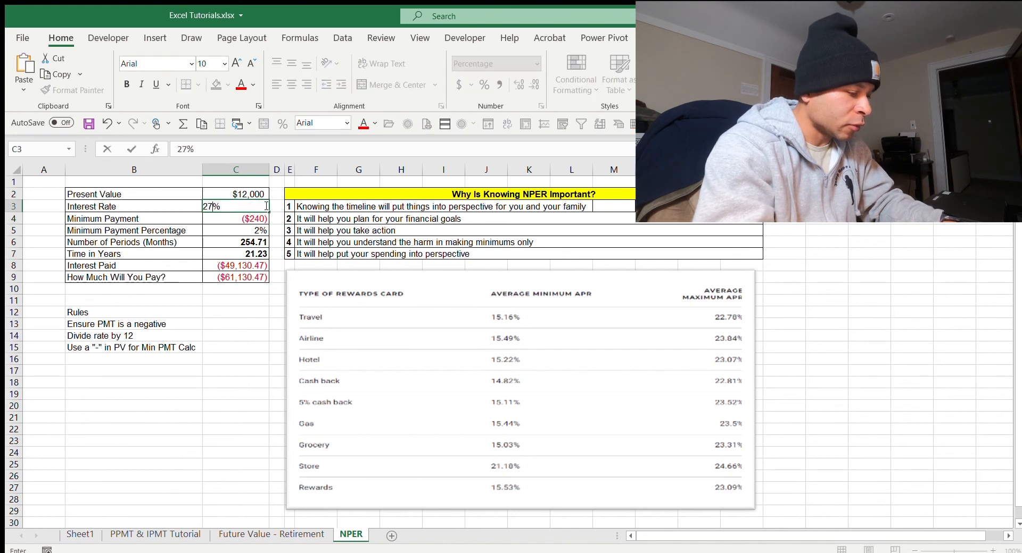
pyautogui.press('Return')
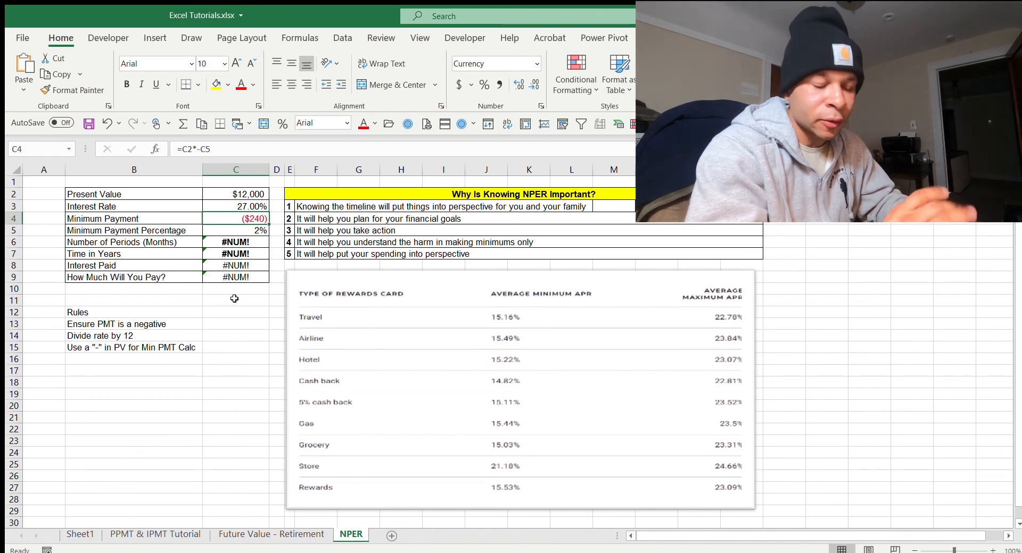
# Step: Set the Present Value in C2 to 10000 while keeping the 27% rate
pyautogui.press('Up')
pyautogui.press('Up')
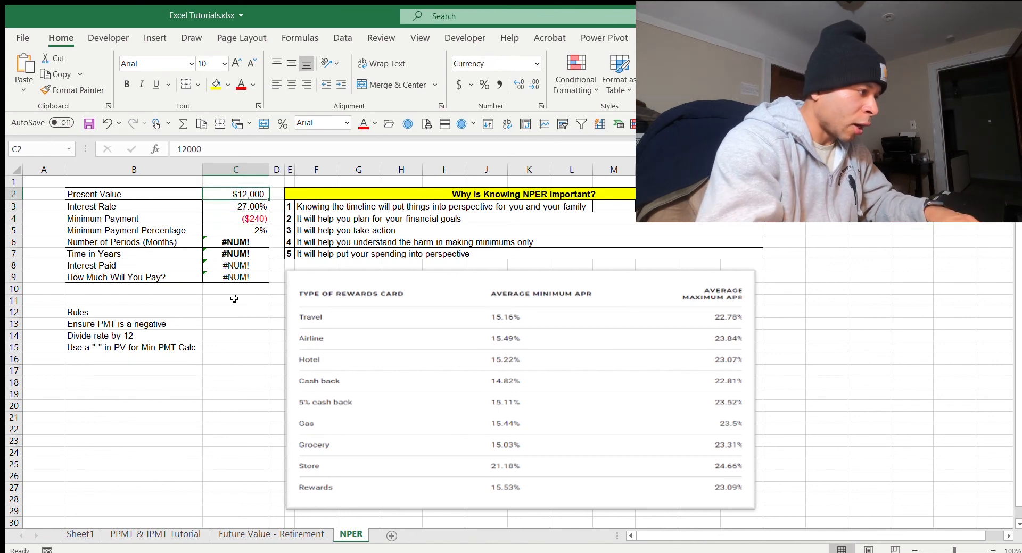
pyautogui.write('10000')
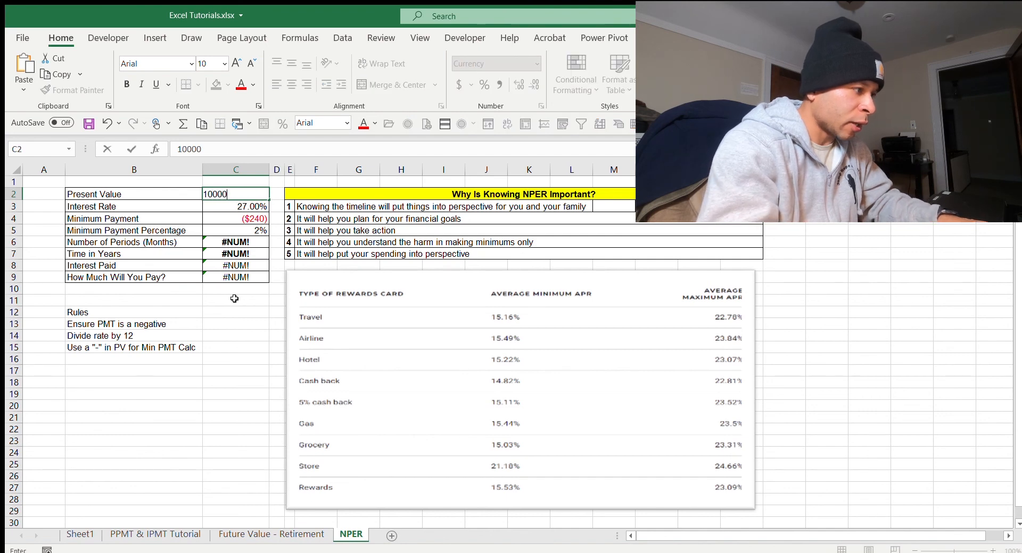
pyautogui.press('Return')
pyautogui.press('Down')
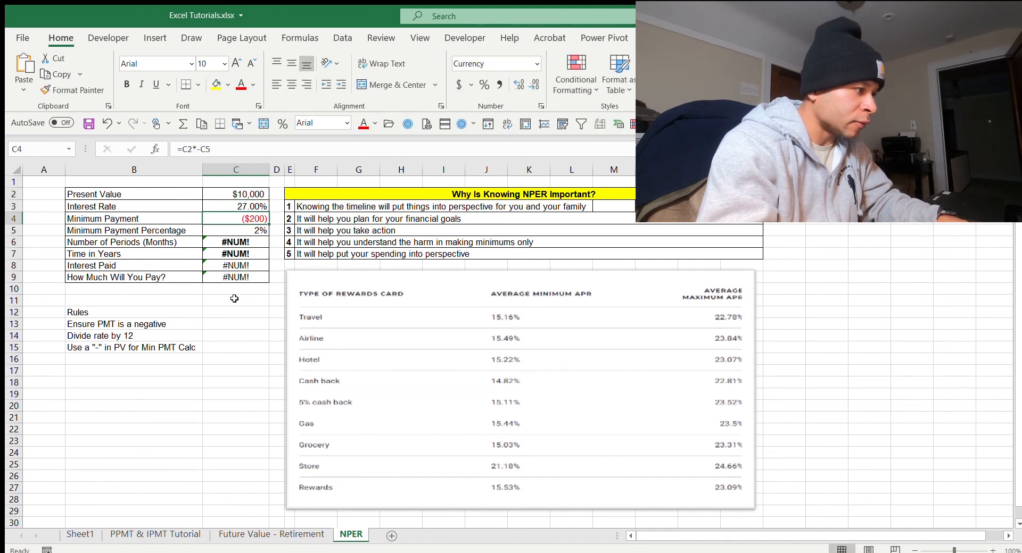
# Step: Set the Interest Rate in C3 to 23.09% for the $10,000 balance
pyautogui.press('Up')
pyautogui.write('23')
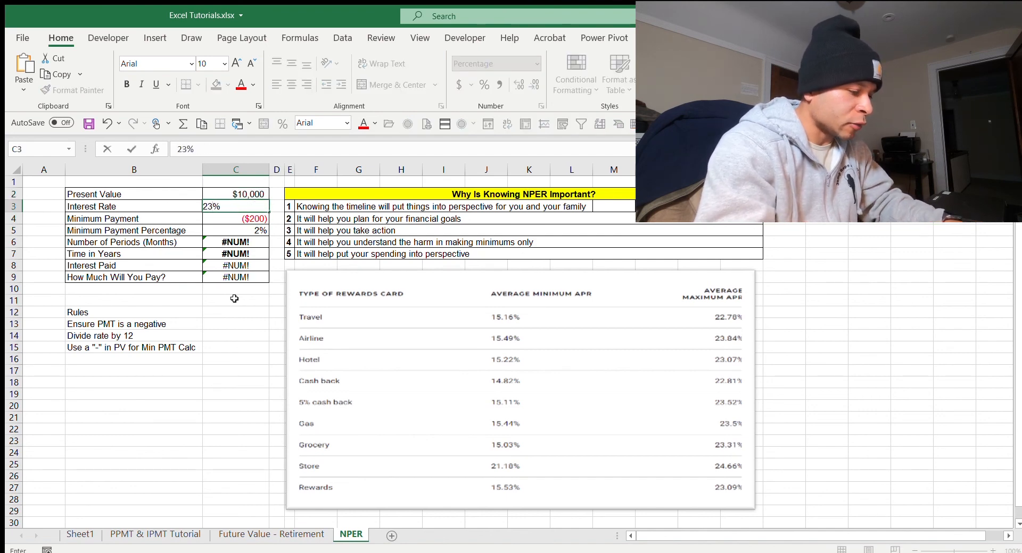
pyautogui.write('.09')
pyautogui.press('Return')
pyautogui.press('Down')
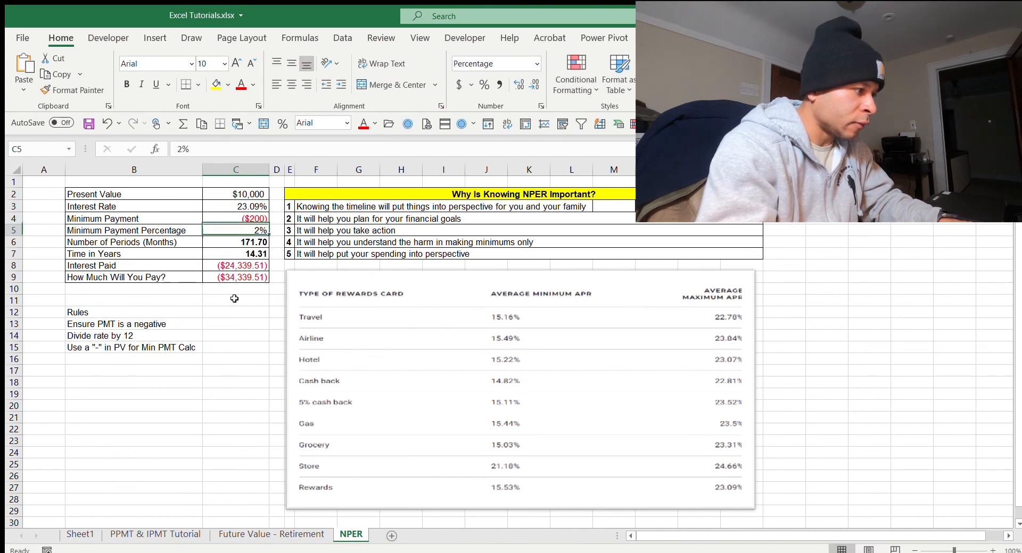
# Step: Set the Present Value in C2 to 9000
pyautogui.press('Down')
pyautogui.press('Down')
pyautogui.press('Up')
pyautogui.press('Up')
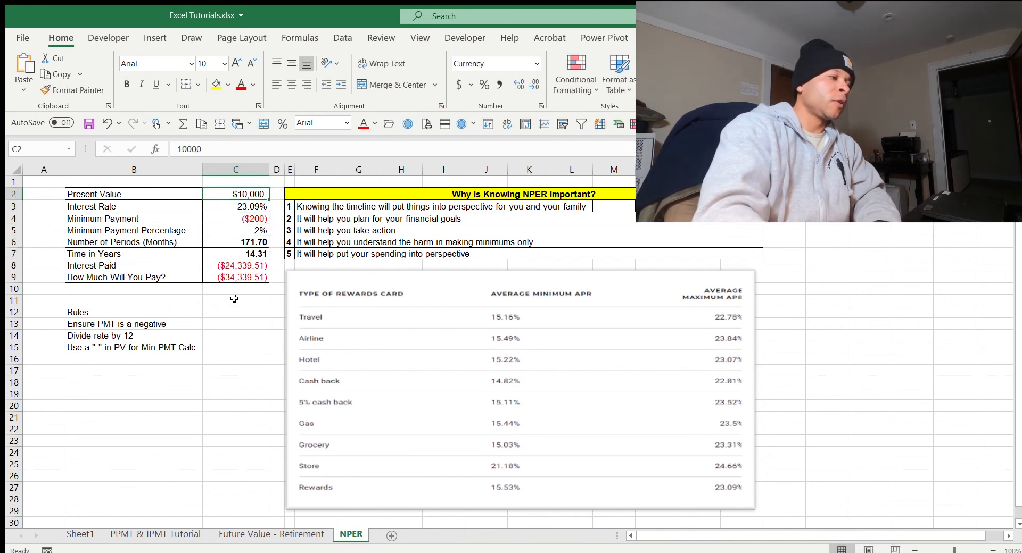
pyautogui.write('9000')
pyautogui.press('Return')
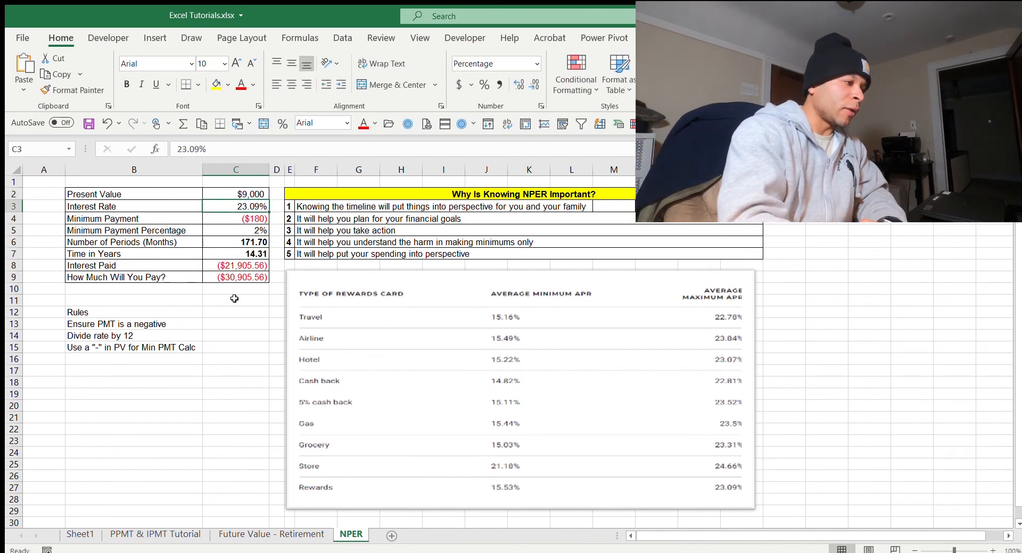
# Step: Review the payment, time, interest and total figures for the $9,000 balance at 23.09%
pyautogui.press('Down')
pyautogui.press('Down')
pyautogui.press('Down')
pyautogui.press('Down')
pyautogui.press('Down')
pyautogui.press('Down')
pyautogui.press('Up')
pyautogui.press('Up')
pyautogui.press('Up')
pyautogui.press('Up')
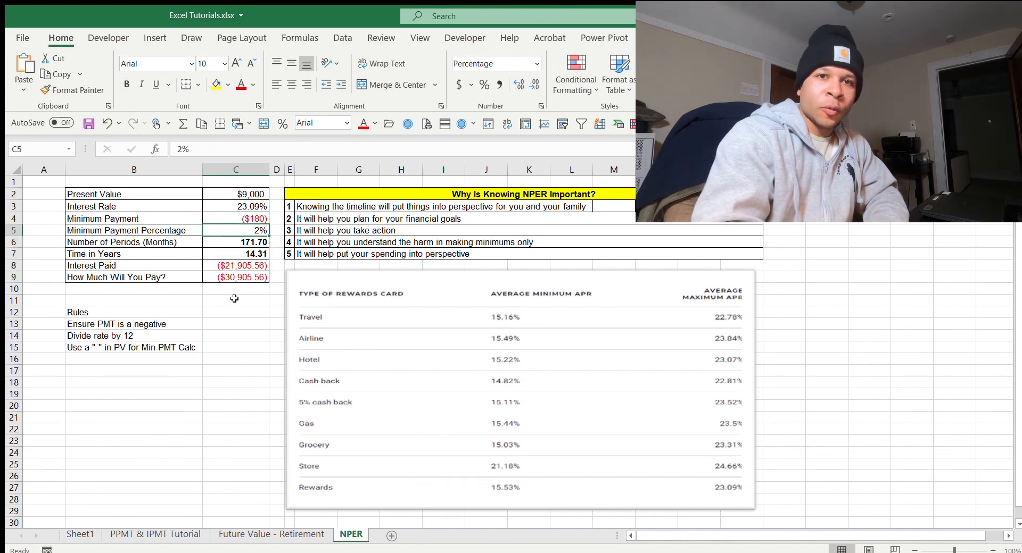
pyautogui.press('Down')
pyautogui.press('Up')
pyautogui.press('Up')
pyautogui.press('Up')
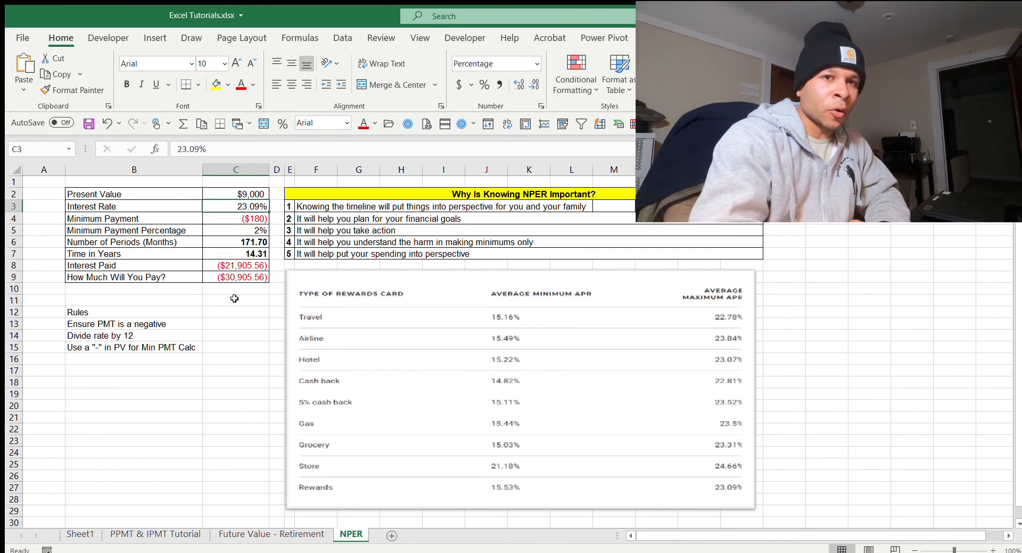
# Step: Set the Interest Rate in C3 to 15% to recalculate the payoff at a lower rate
pyautogui.press('Down')
pyautogui.press('Down')
pyautogui.press('Up')
pyautogui.press('Up')
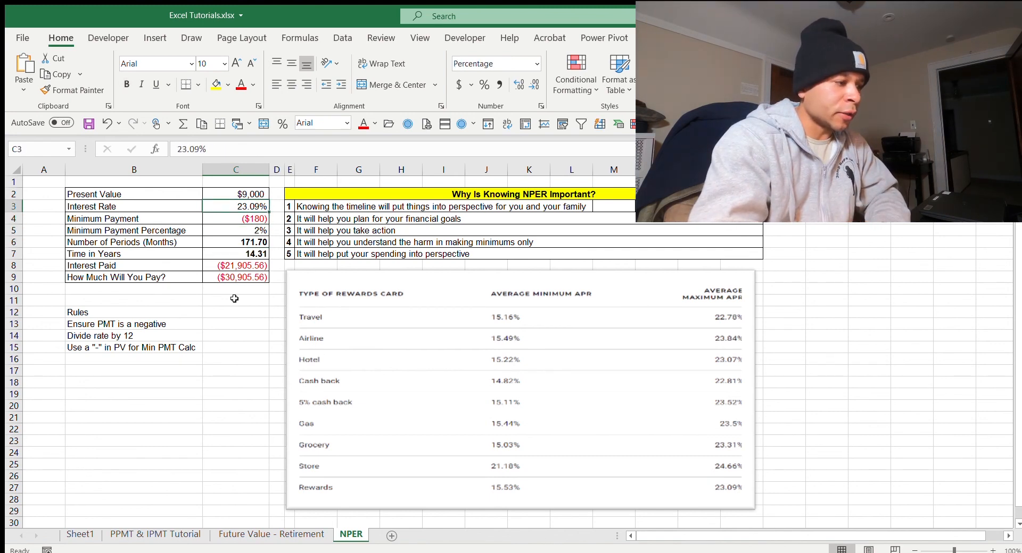
pyautogui.write('15')
pyautogui.press('Return')
pyautogui.press('Down')
pyautogui.press('Down')
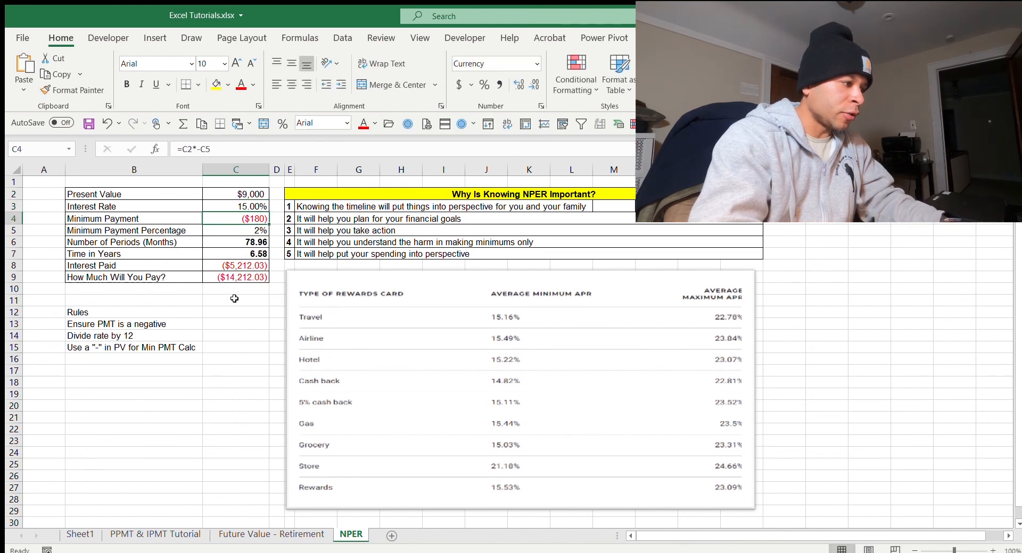
# Step: Examine the Time in Years, Interest Paid and How Much Will You Pay results at 15%
pyautogui.press('Down')
pyautogui.press('Down')
pyautogui.press('Up')
pyautogui.press('Down')
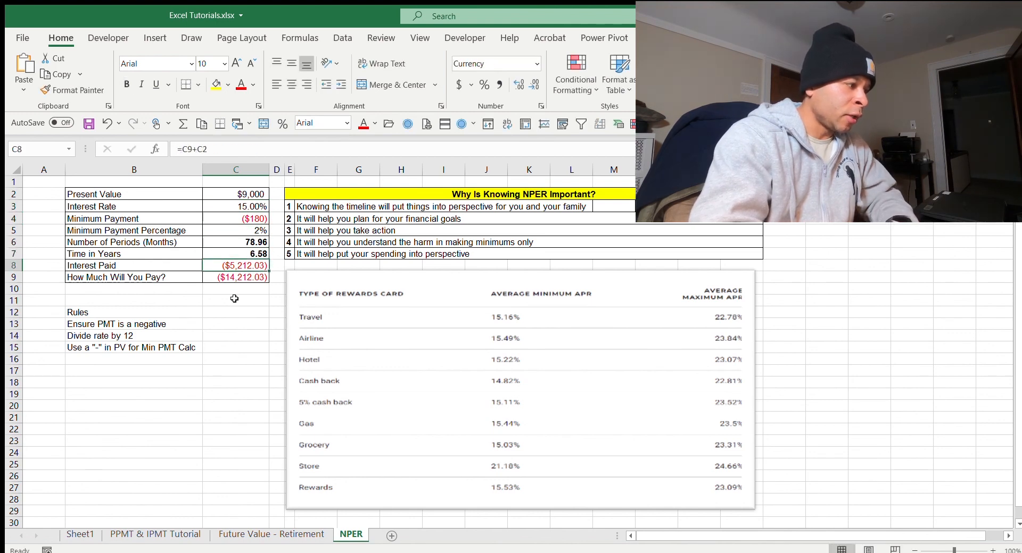
pyautogui.press('Up')
pyautogui.press('Down')
pyautogui.press('Down')
pyautogui.press('Down')
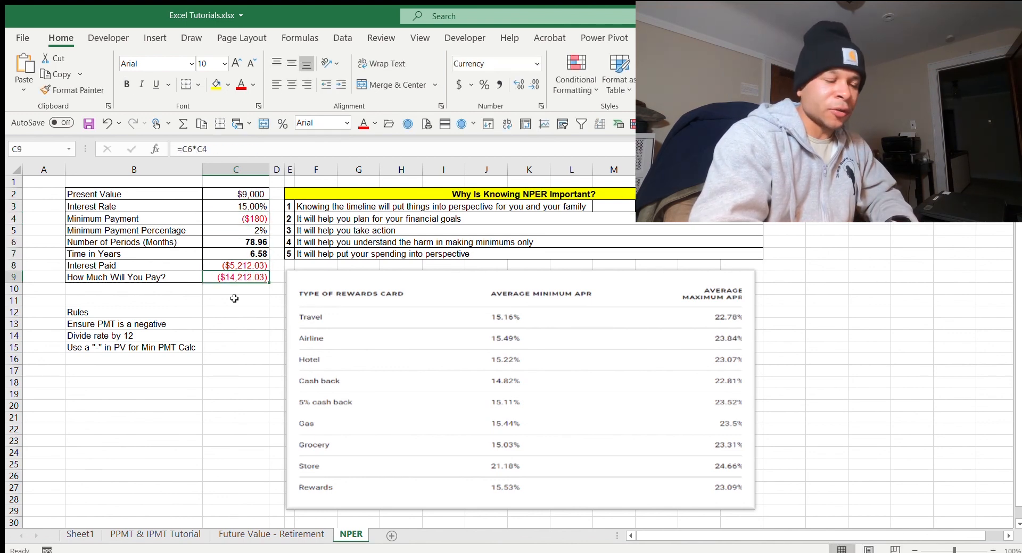
pyautogui.press('Up')
pyautogui.press('Up')
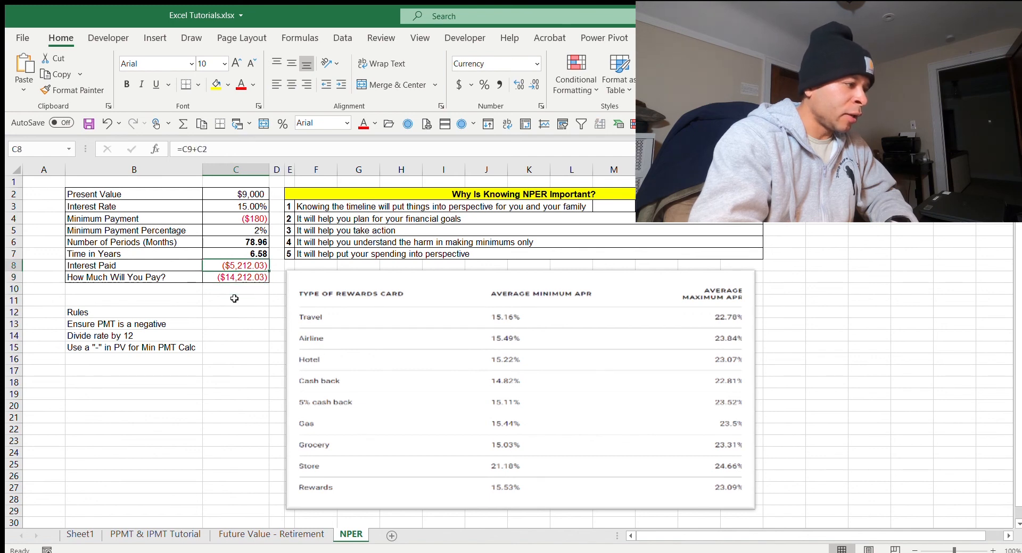
# Step: Set the Interest Rate in C3 to 23.99% to recalculate the payoff of the $9,000 balance
pyautogui.press('Up')
pyautogui.press('Up')
pyautogui.press('Up')
pyautogui.press('Up')
pyautogui.press('Up')
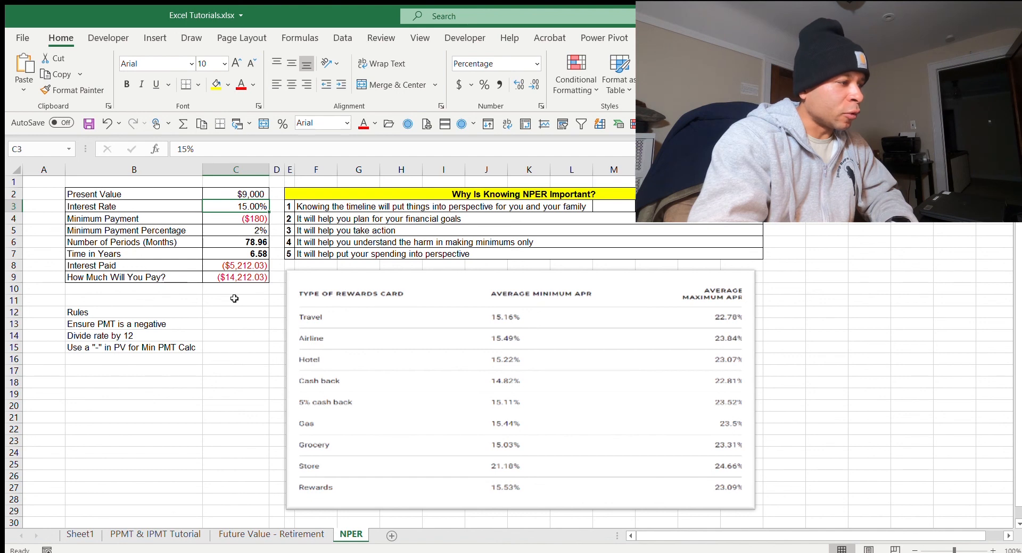
pyautogui.write('23.')
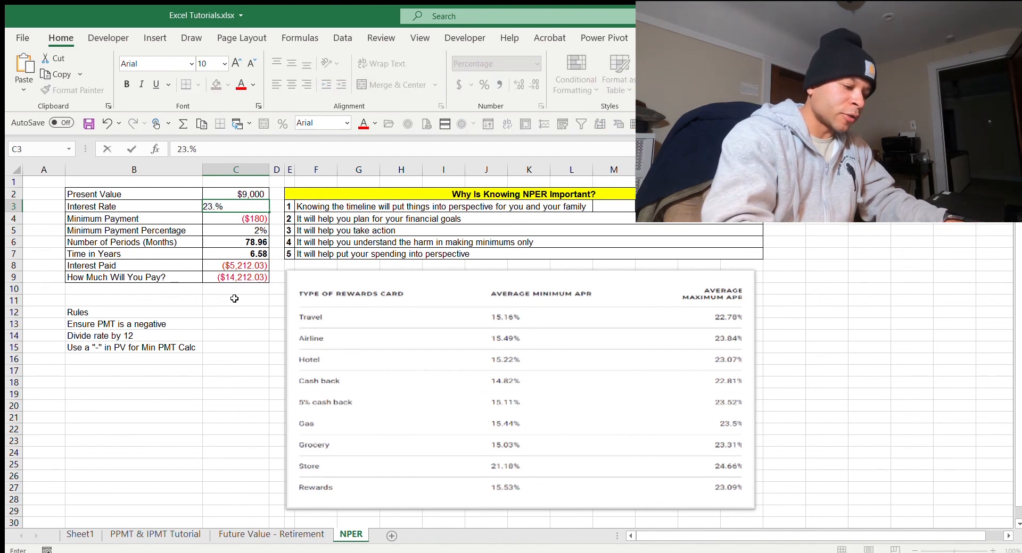
pyautogui.write('99')
pyautogui.press('Return')
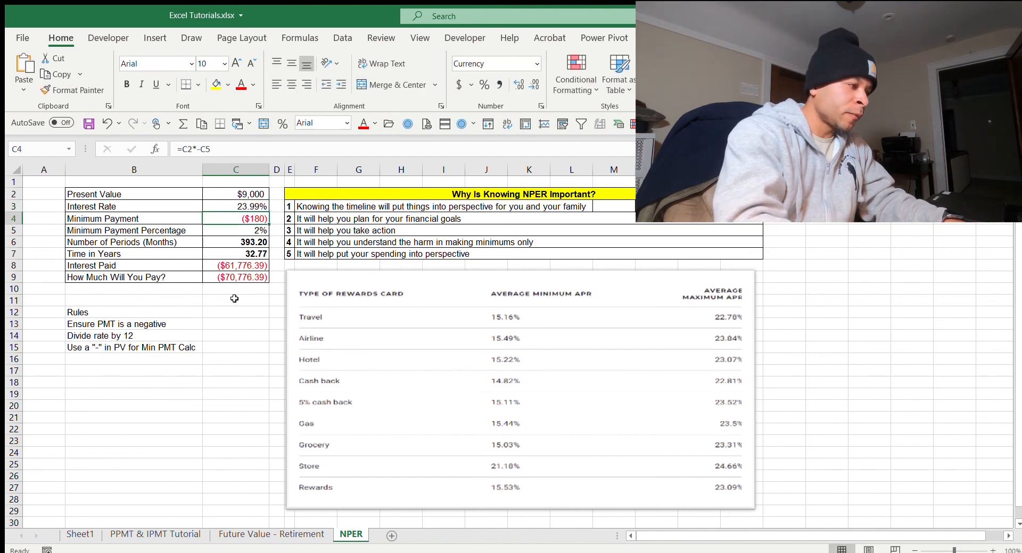
# Step: Try an Interest Rate of 24% in C3 and return it to 23.99%
pyautogui.press('Up')
pyautogui.write('23')
pyautogui.press('Return')
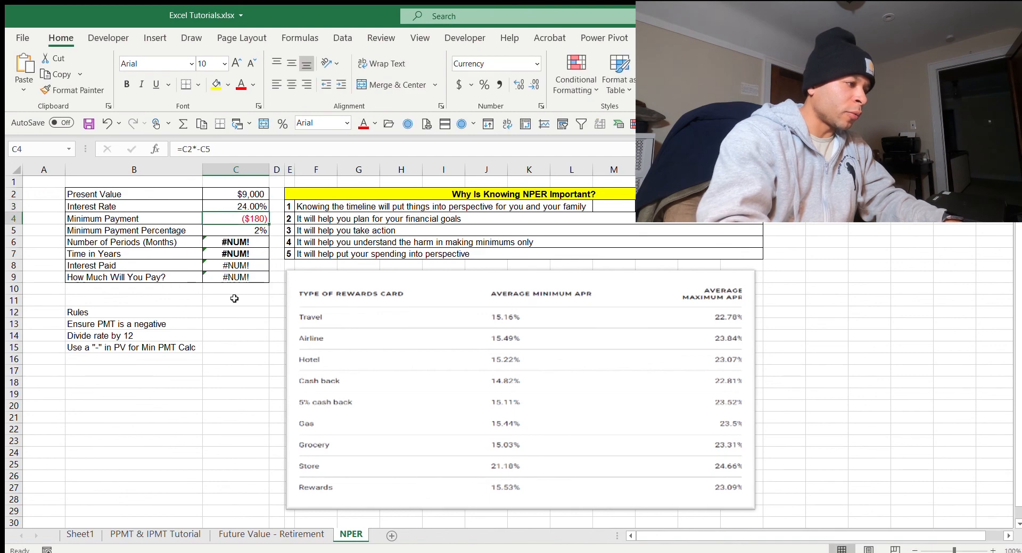
pyautogui.press('Up')
pyautogui.write('23.99')
pyautogui.press('Return')
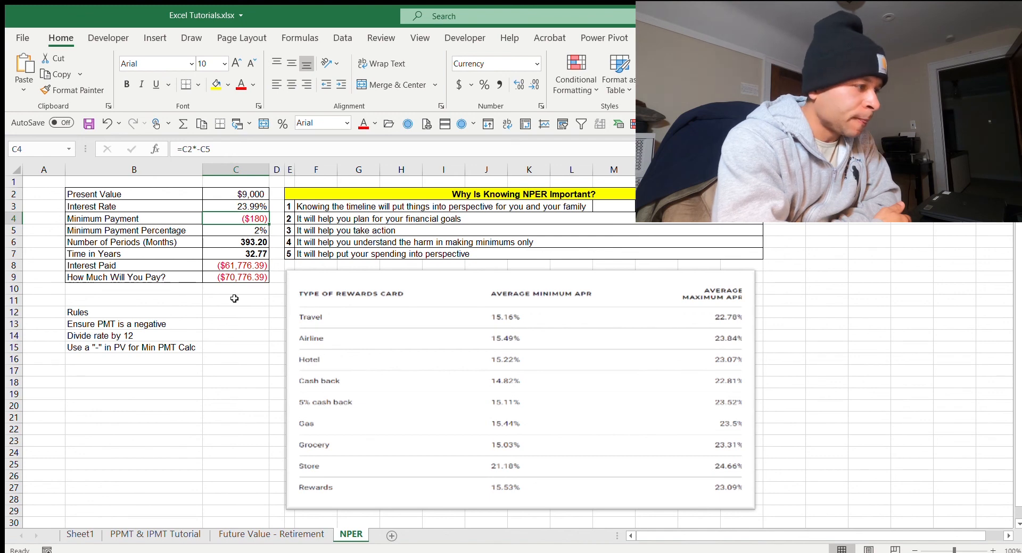
# Step: Review the minimum payment, payoff time, interest and total figures for the $9,000 balance at 23.99%
pyautogui.press('Down')
pyautogui.press('Down')
pyautogui.press('Down')
pyautogui.press('Down')
pyautogui.press('Down')
pyautogui.press('Down')
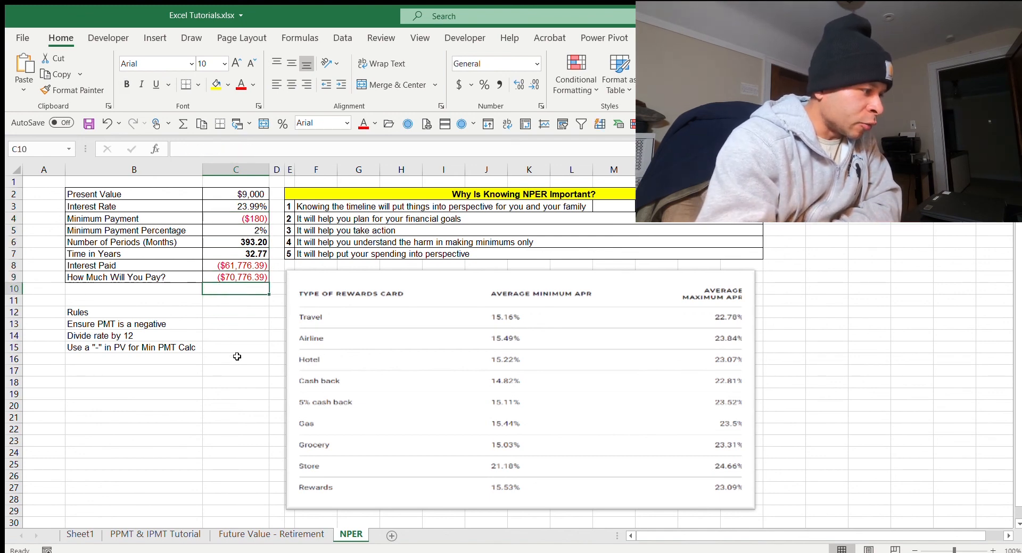
pyautogui.click(237, 357)
pyautogui.press('Up')
pyautogui.press('Up')
pyautogui.press('Up')
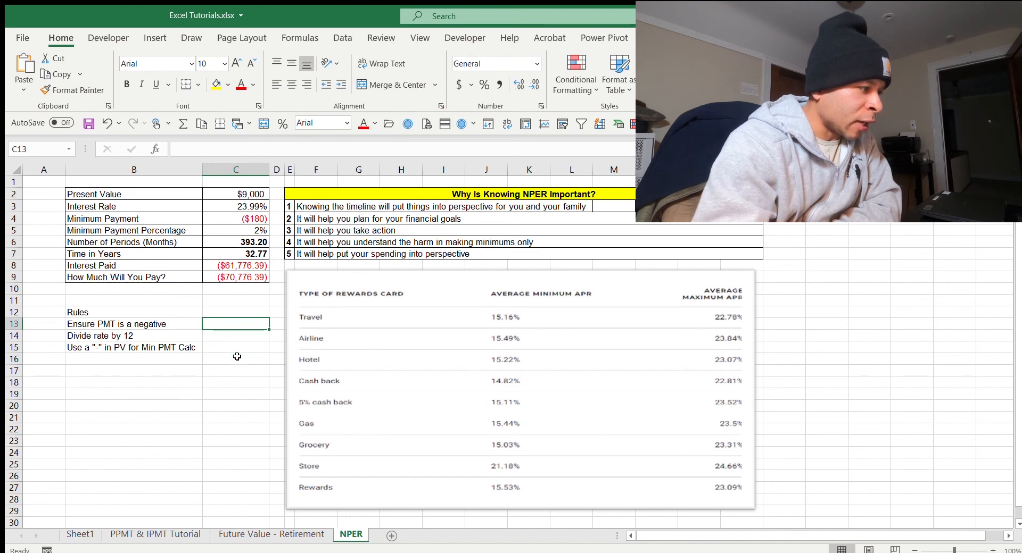
pyautogui.press('Up')
pyautogui.press('Up')
pyautogui.press('Up')
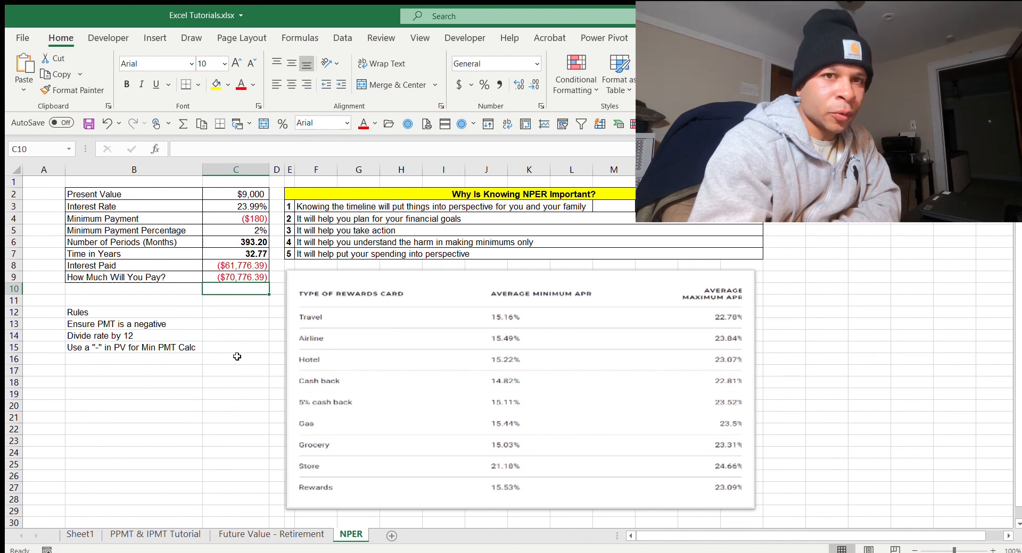
# Step: Check the Present Value, Interest Rate and Minimum Payment behind the 23.99% payoff calculation
pyautogui.press('Up')
pyautogui.press('Up')
pyautogui.press('Up')
pyautogui.press('Up')
pyautogui.press('Up')
pyautogui.press('Up')
pyautogui.press('Up')
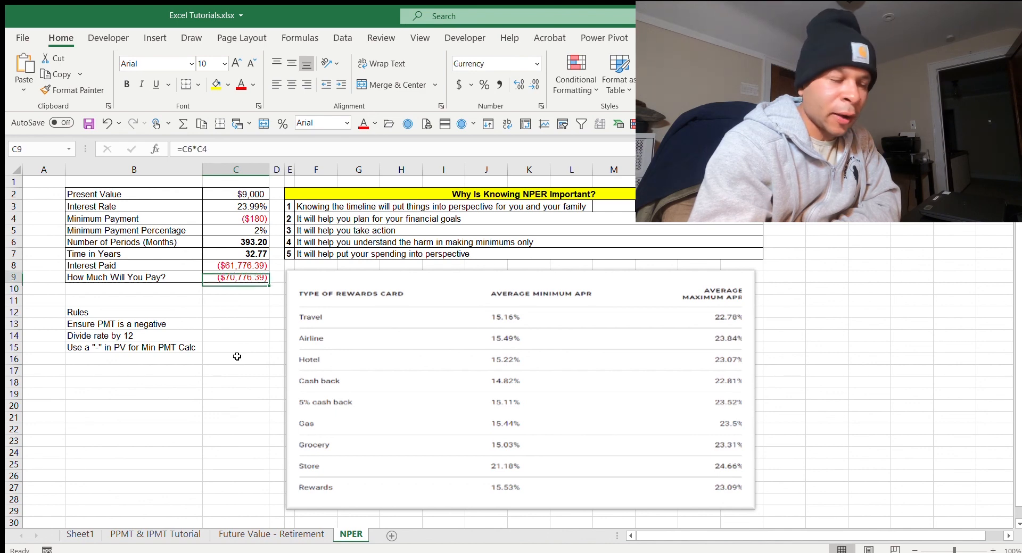
pyautogui.press('Down')
pyautogui.press('Down')
pyautogui.press('Down')
pyautogui.press('Down')
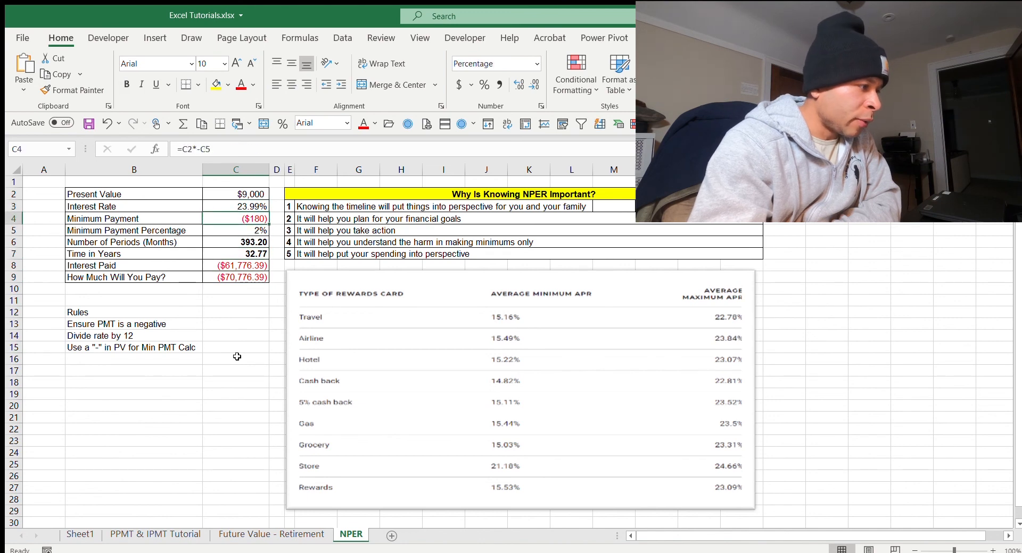
pyautogui.press('Up')
pyautogui.press('Up')
pyautogui.press('Up')
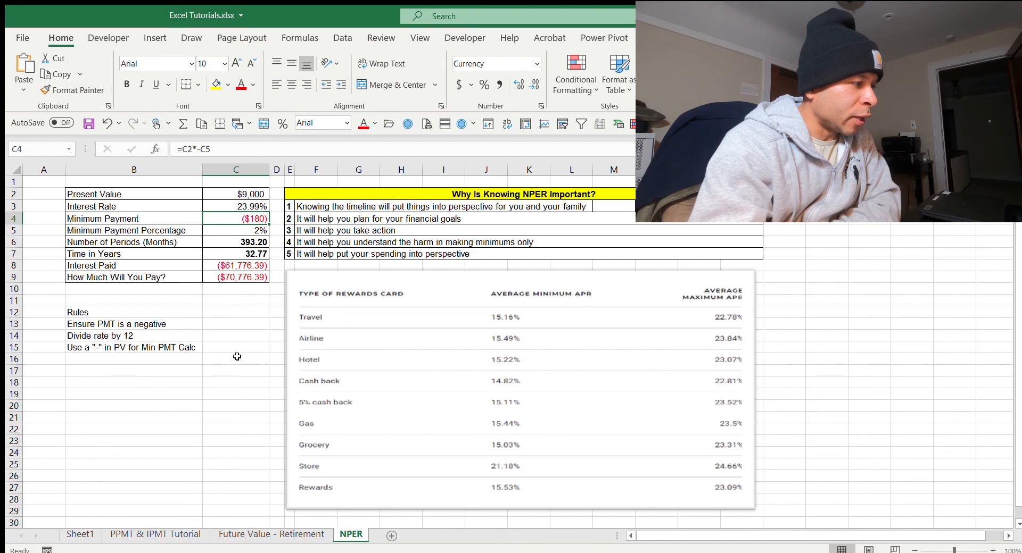
# Step: Examine the Interest Paid and How Much Will You Pay results against the $9,000 Present Value
pyautogui.press('Down')
pyautogui.press('Down')
pyautogui.press('Down')
pyautogui.press('Down')
pyautogui.press('Down')
pyautogui.press('Down')
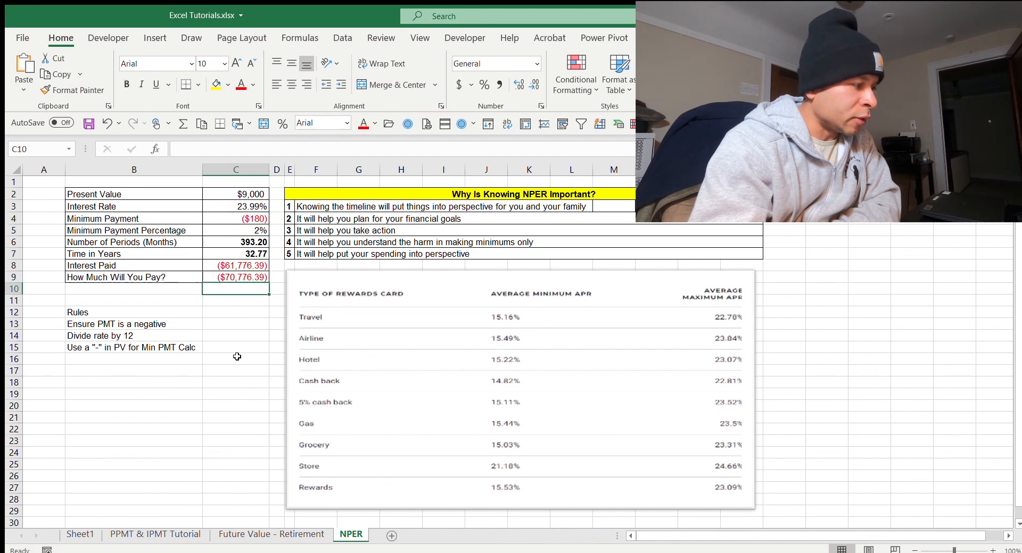
pyautogui.press('Up')
pyautogui.press('Up')
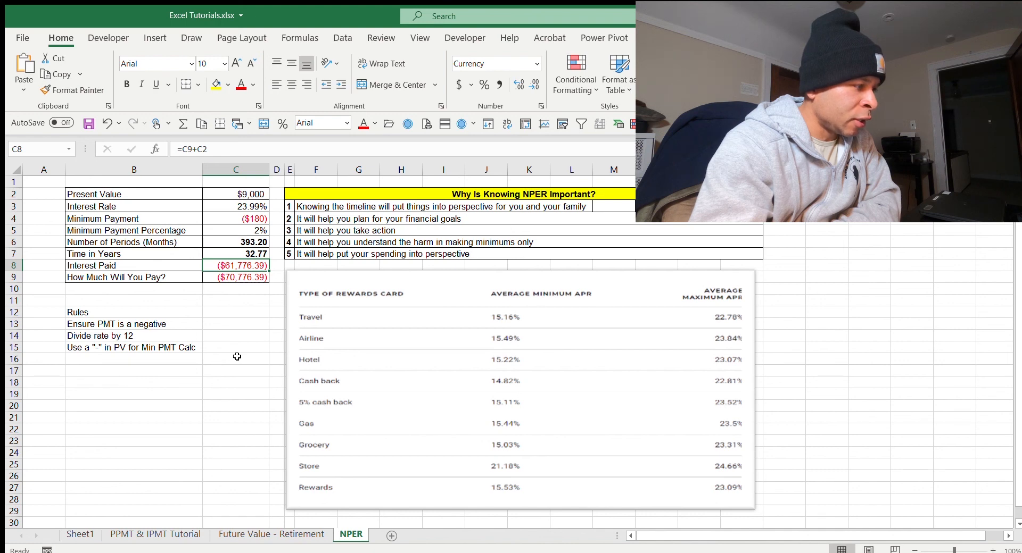
pyautogui.press('Up')
pyautogui.press('Up')
pyautogui.press('Up')
pyautogui.press('Up')
pyautogui.press('Up')
pyautogui.press('Up')
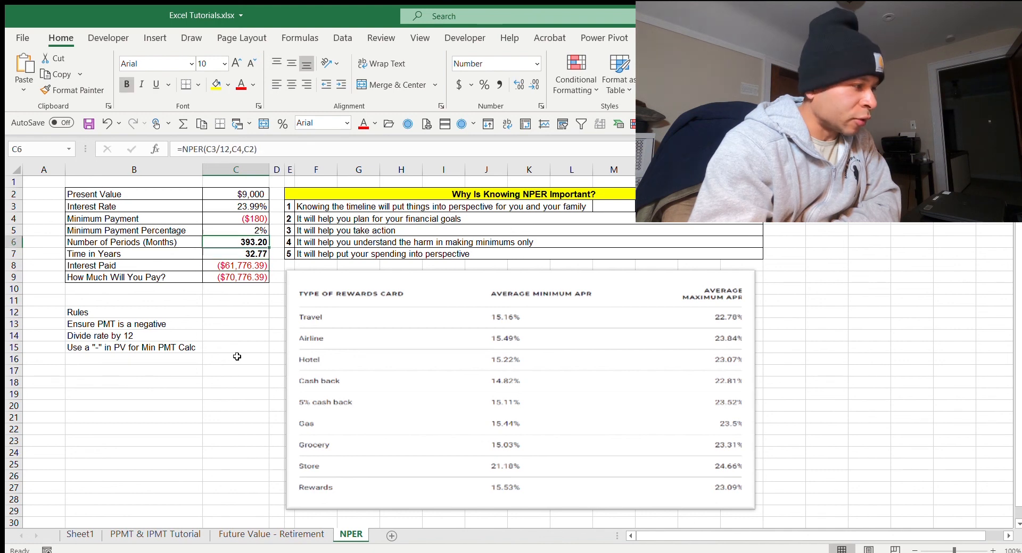
# Step: Examine the Number of Periods, Time in Years and Interest Paid results at 23.99%
pyautogui.press('Down')
pyautogui.press('Down')
pyautogui.press('Down')
pyautogui.press('Down')
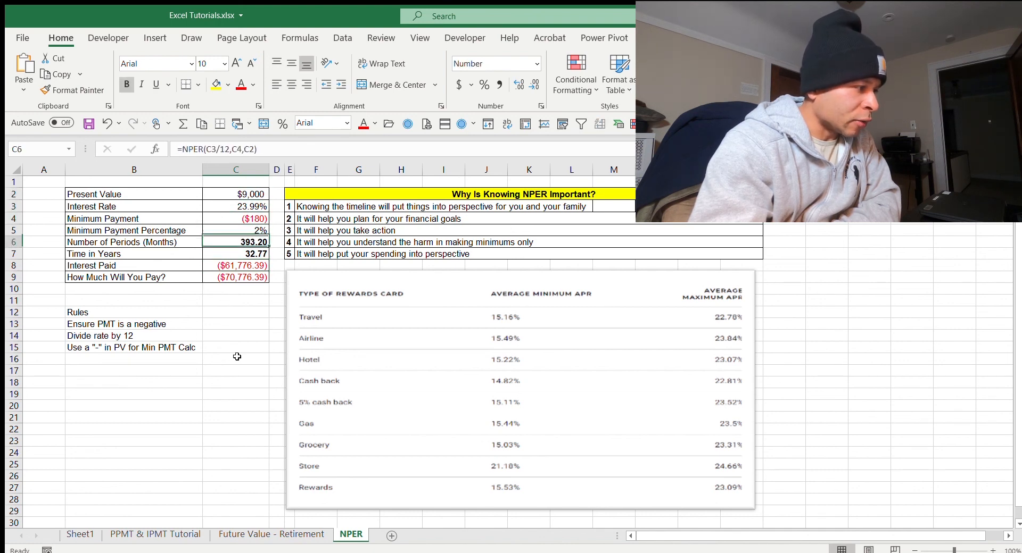
pyautogui.press('Down')
pyautogui.press('Down')
pyautogui.press('Up')
pyautogui.press('Up')
pyautogui.press('Down')
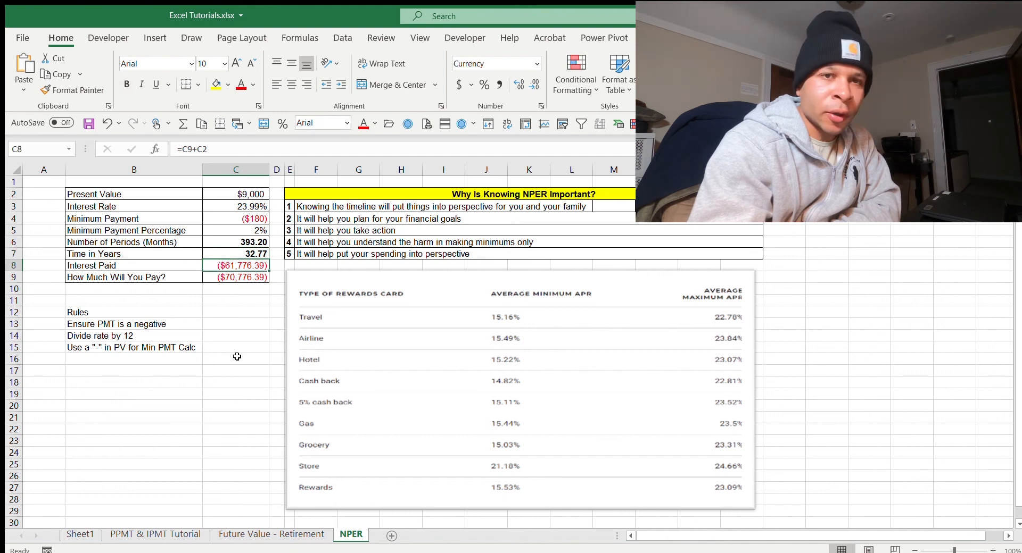
# Step: Review the payoff table from the Interest Rate in C3 down to the total amount paid in C9
pyautogui.press('Up')
pyautogui.press('Up')
pyautogui.press('Up')
pyautogui.press('Up')
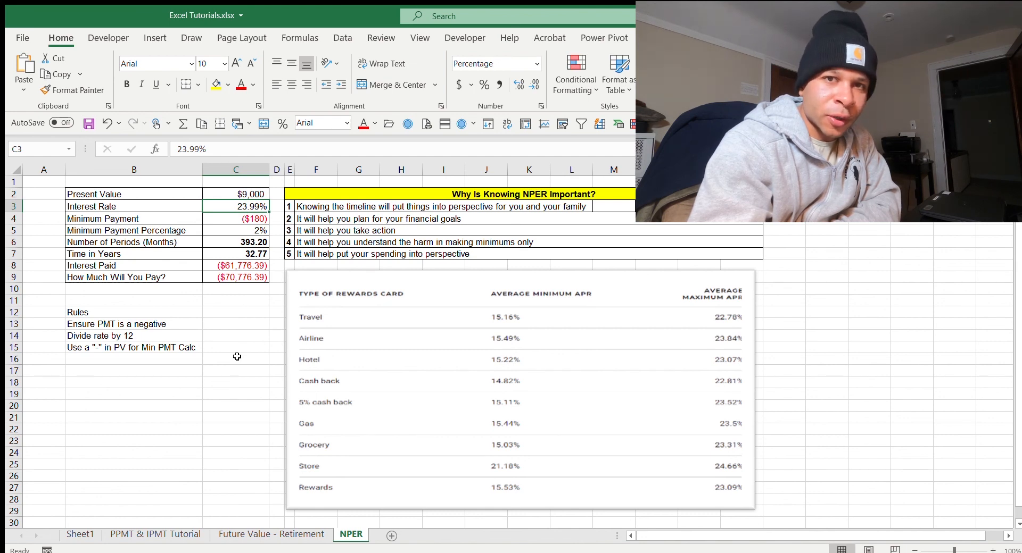
pyautogui.press('Down')
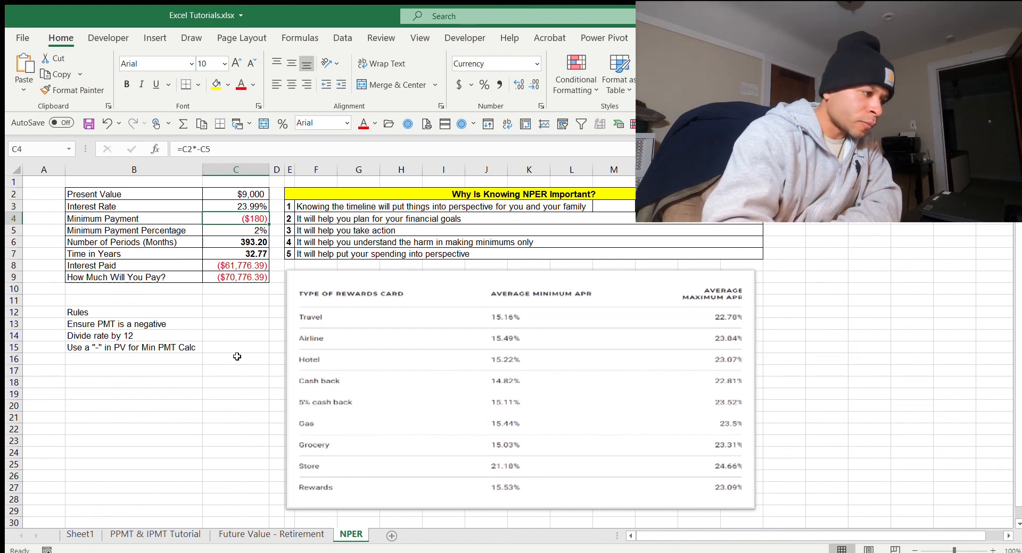
pyautogui.press('Down')
pyautogui.press('Down')
pyautogui.press('Down')
pyautogui.press('Down')
pyautogui.press('Down')
pyautogui.press('Down')
pyautogui.press('Down')
pyautogui.press('Down')
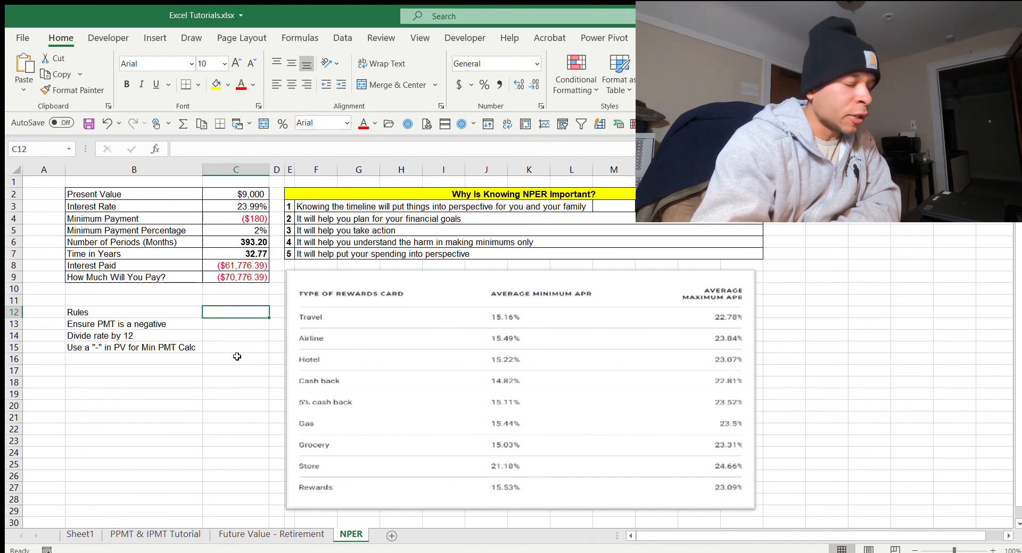
# Step: Compare the number of months and years to pay off the balance with the interest paid
pyautogui.press('Up')
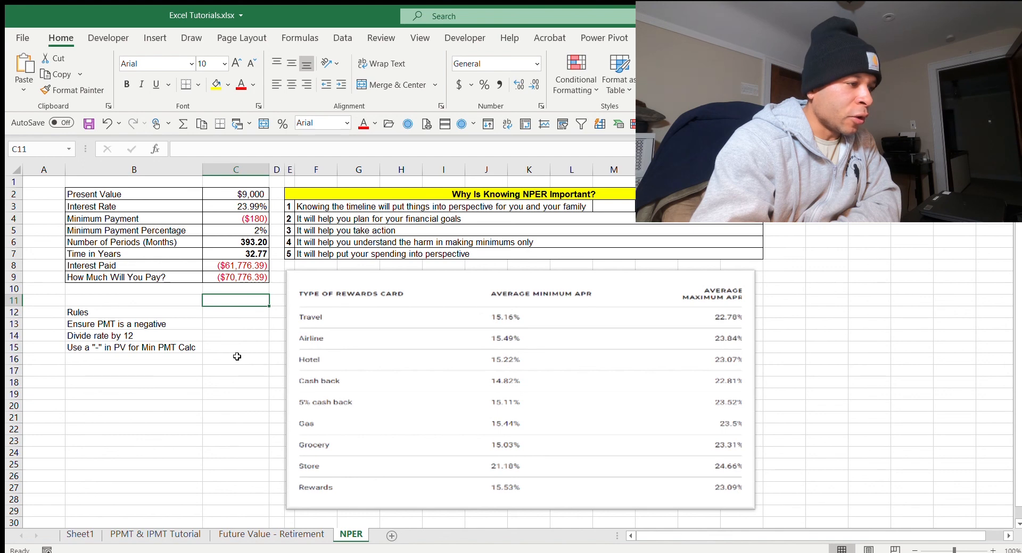
pyautogui.press('Up')
pyautogui.press('Up')
pyautogui.press('Up')
pyautogui.press('Up')
pyautogui.press('Up')
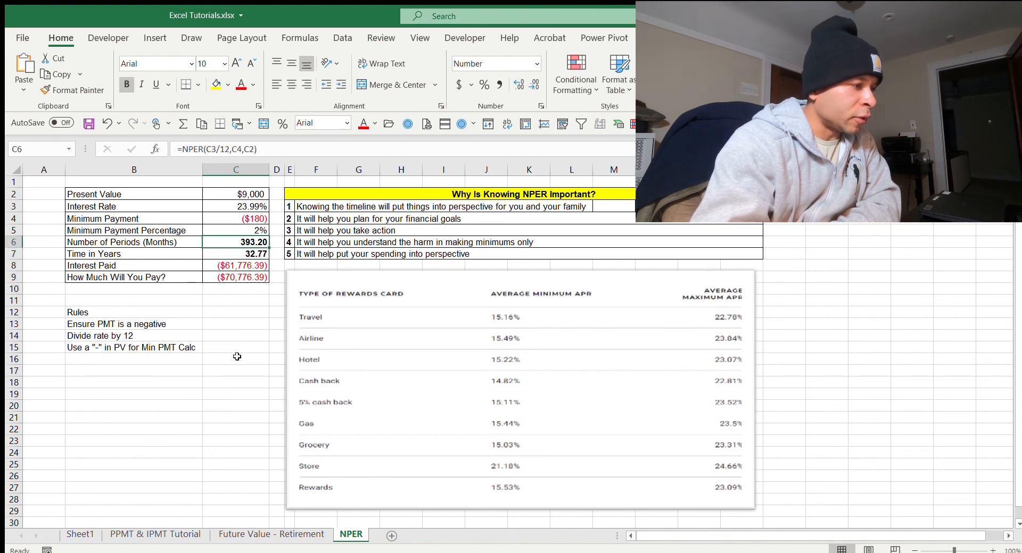
pyautogui.press('Down')
pyautogui.press('Down')
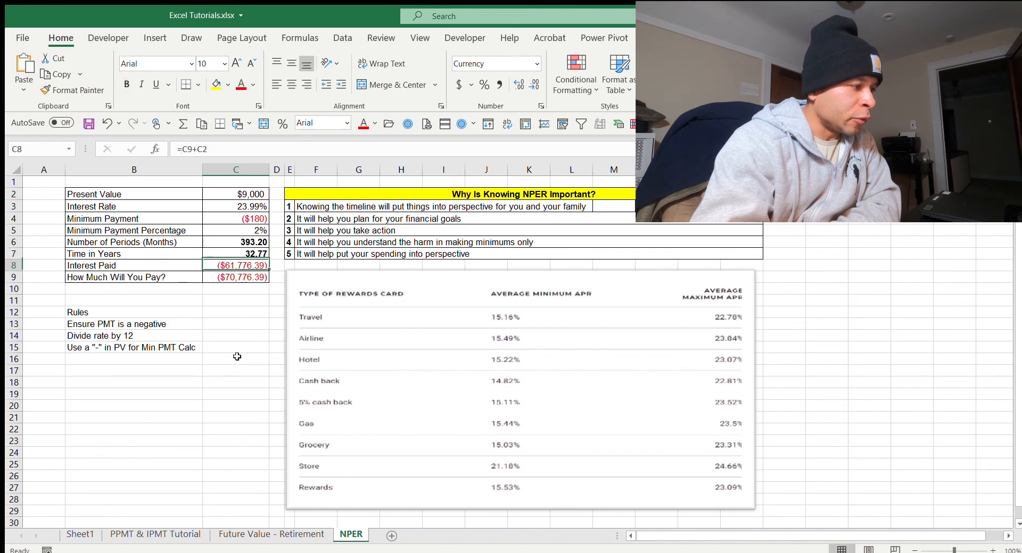
pyautogui.press('Up')
pyautogui.press('Up')
pyautogui.press('Up')
pyautogui.press('Up')
pyautogui.press('Down')
pyautogui.press('Down')
pyautogui.press('Down')
pyautogui.press('Down')
pyautogui.press('Down')
pyautogui.press('Down')
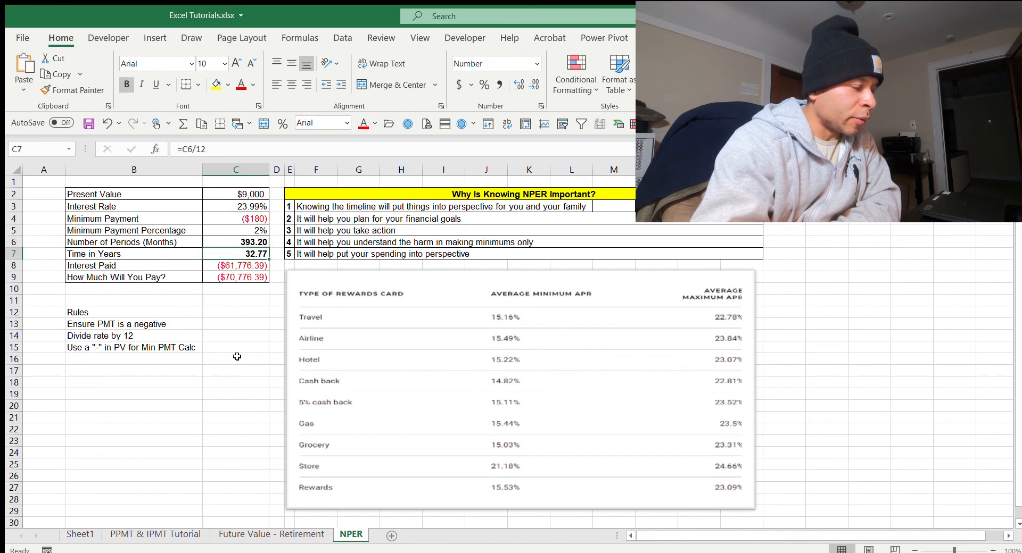
pyautogui.press('Up')
pyautogui.press('Up')
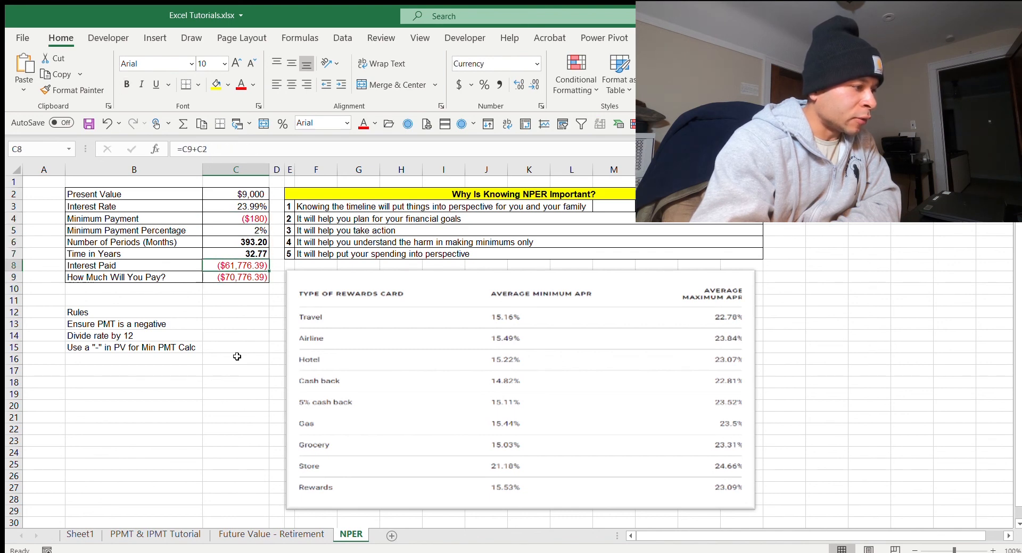